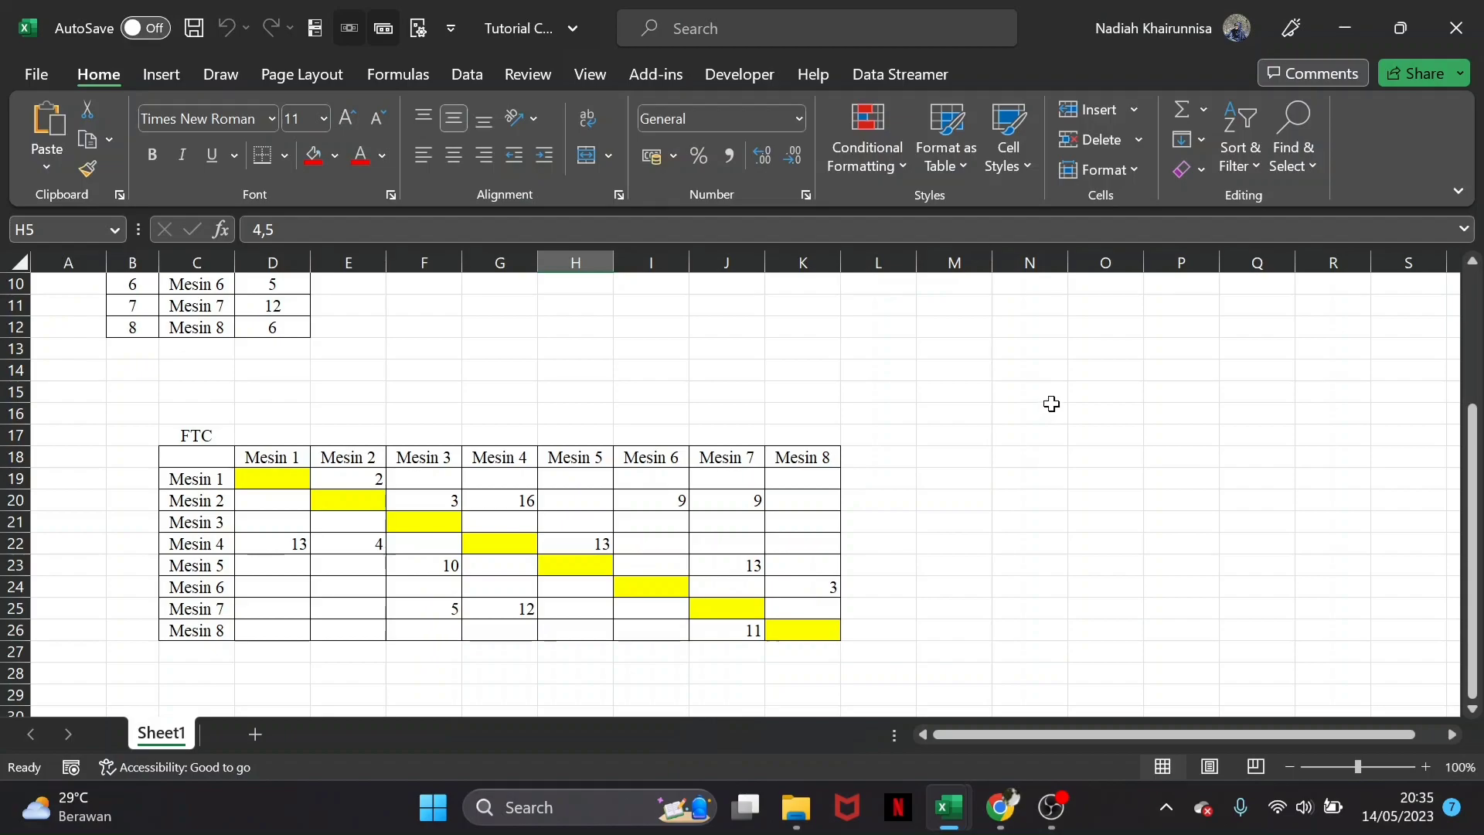
Open the Excel add-ins manager from the program options
click(49, 66)
click(90, 735)
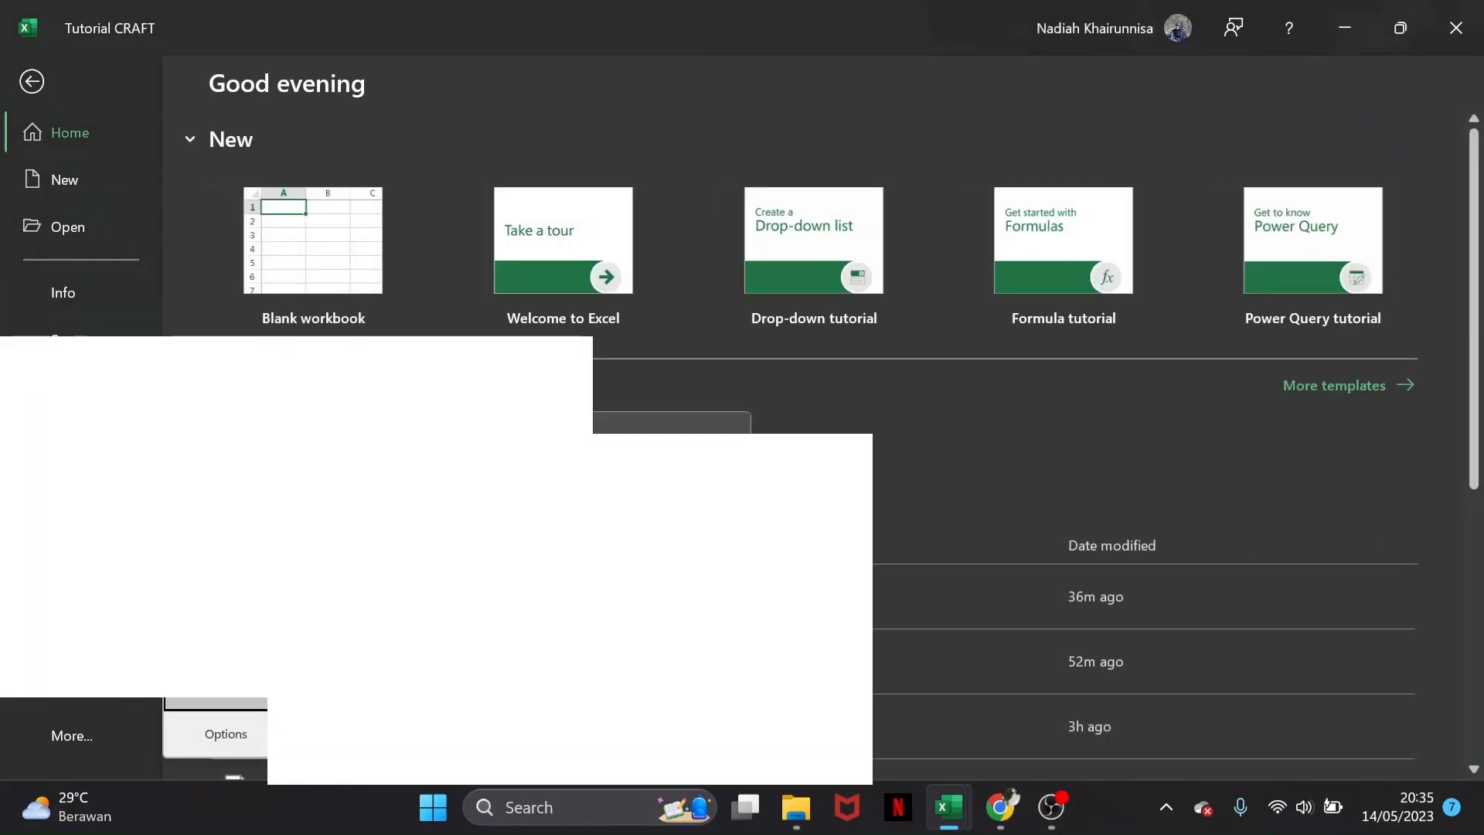
click(222, 739)
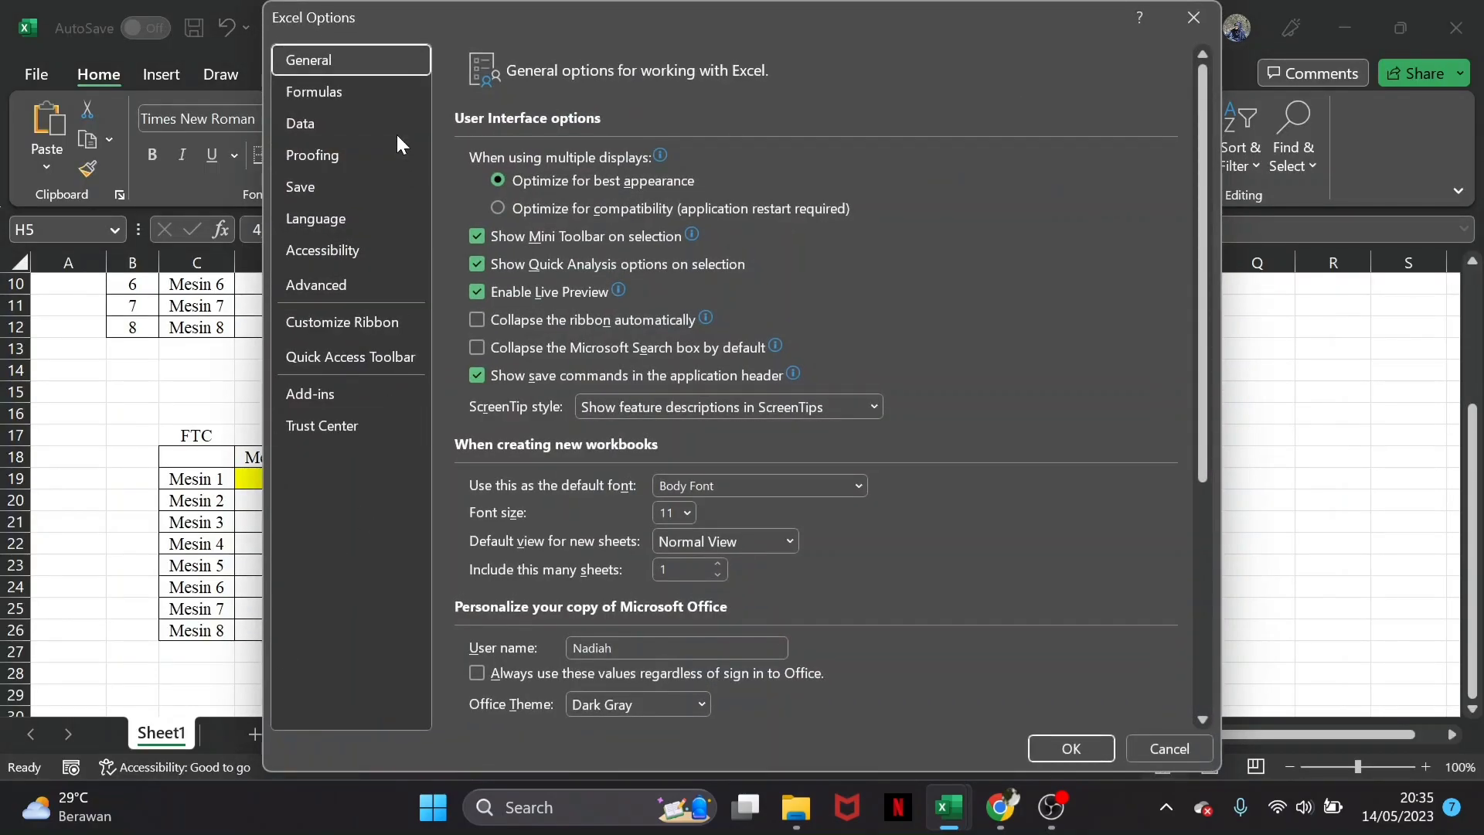
click(355, 405)
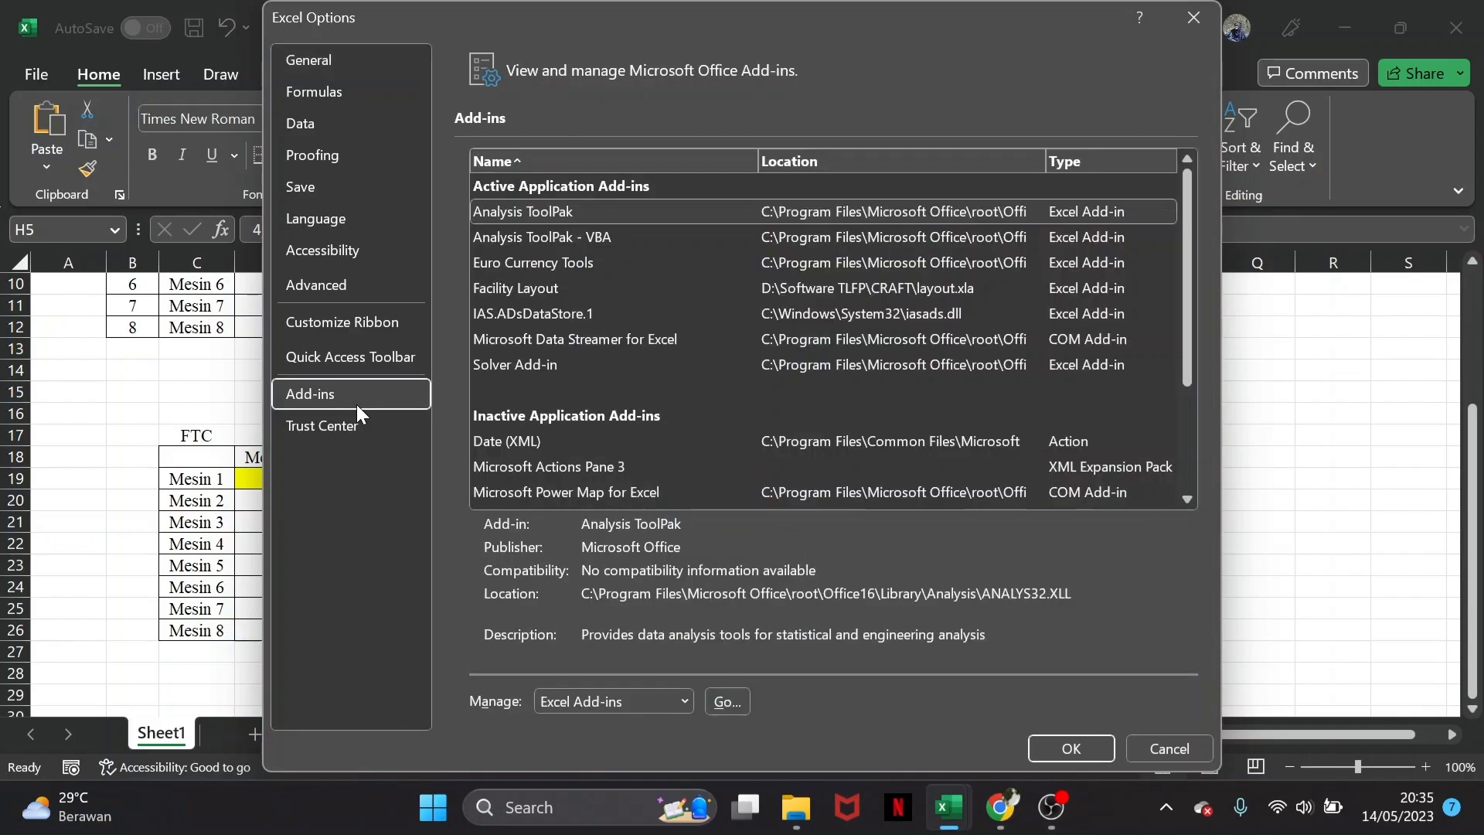
click(677, 702)
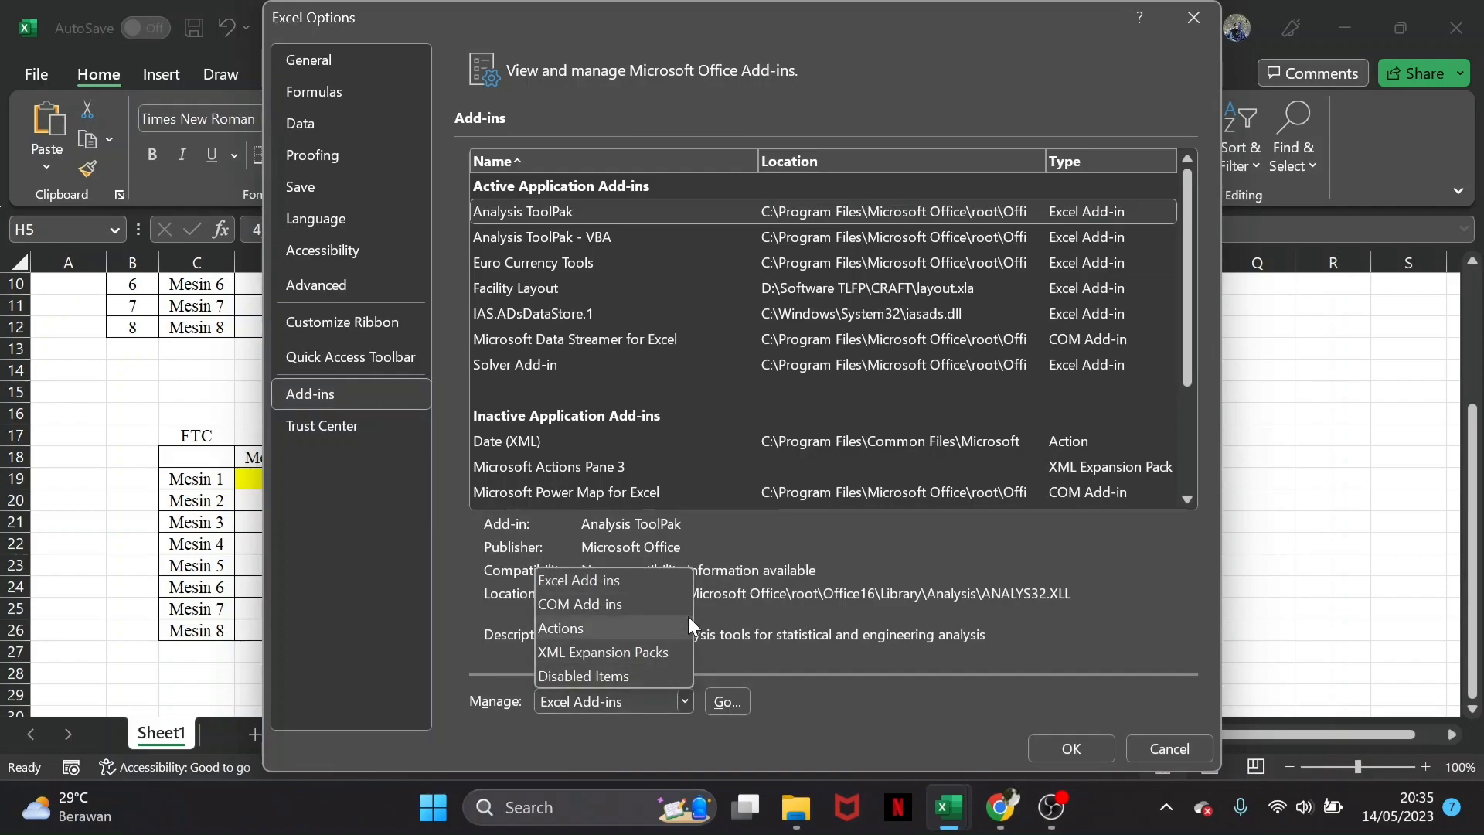
click(727, 702)
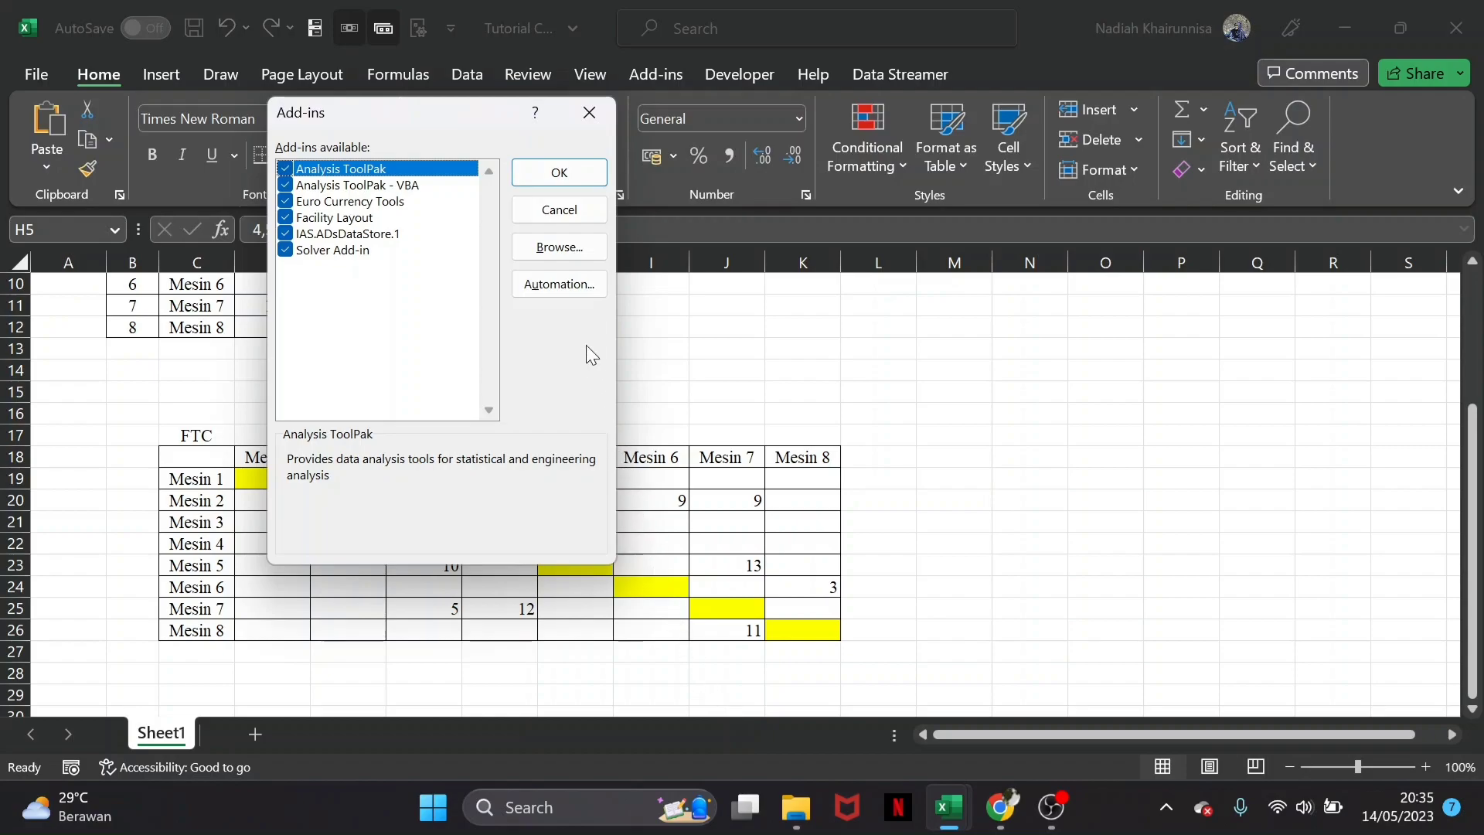
Load the layout add-in file from the AddIns folder without replacing the existing copy, and accept the add-ins list with Facility Layout enabled
click(569, 247)
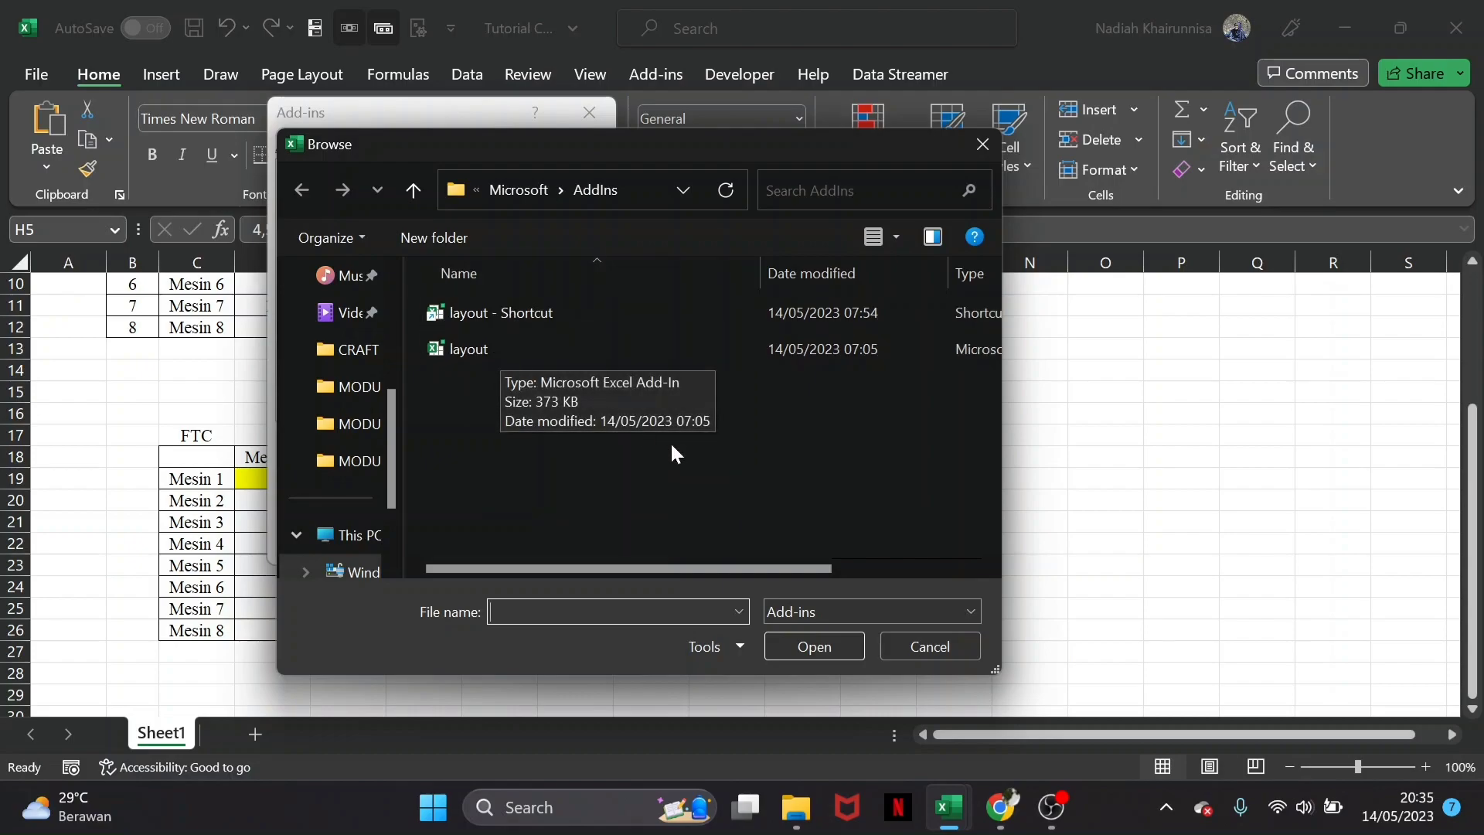
click(541, 349)
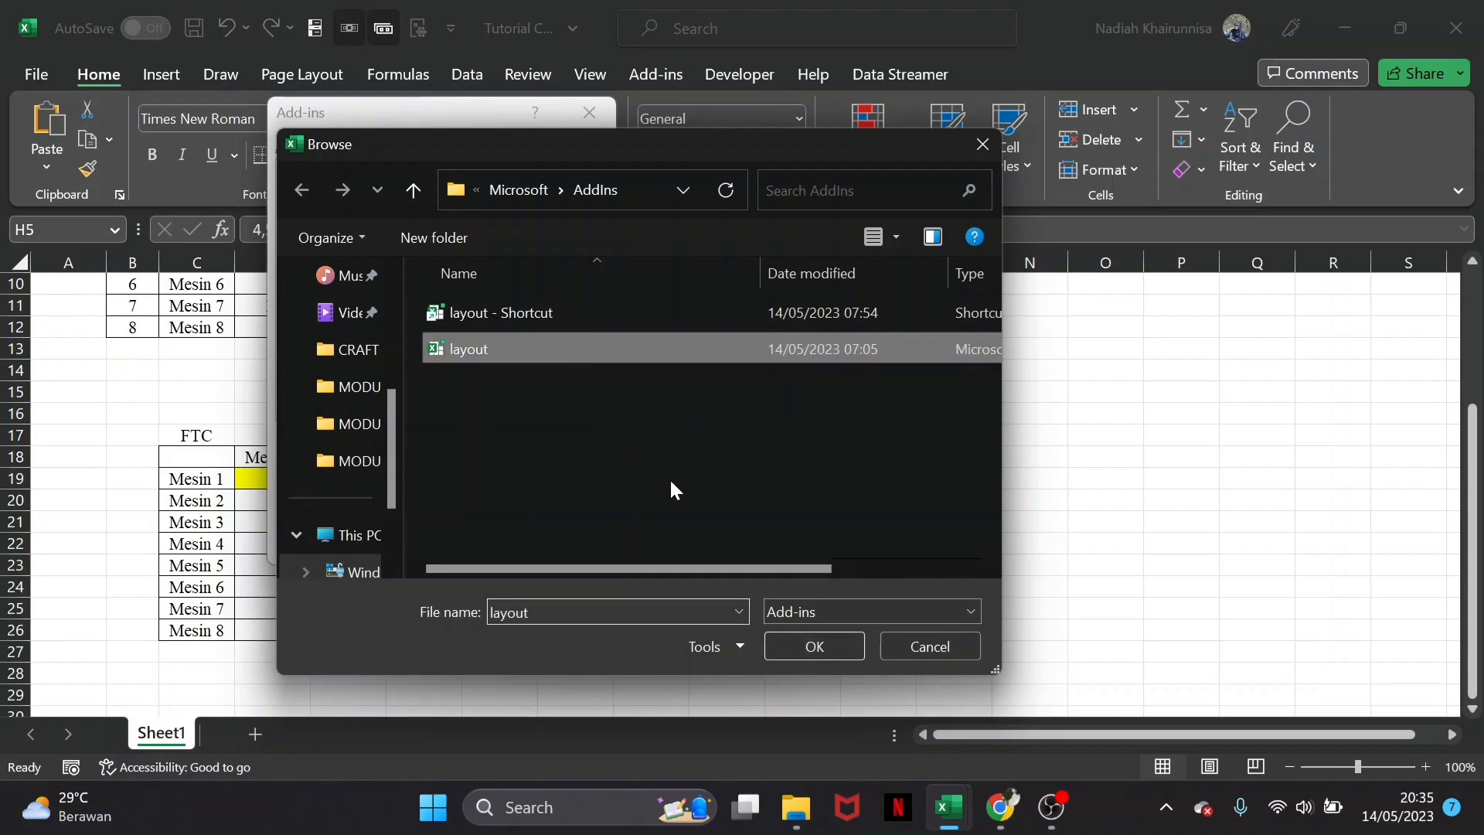
click(796, 653)
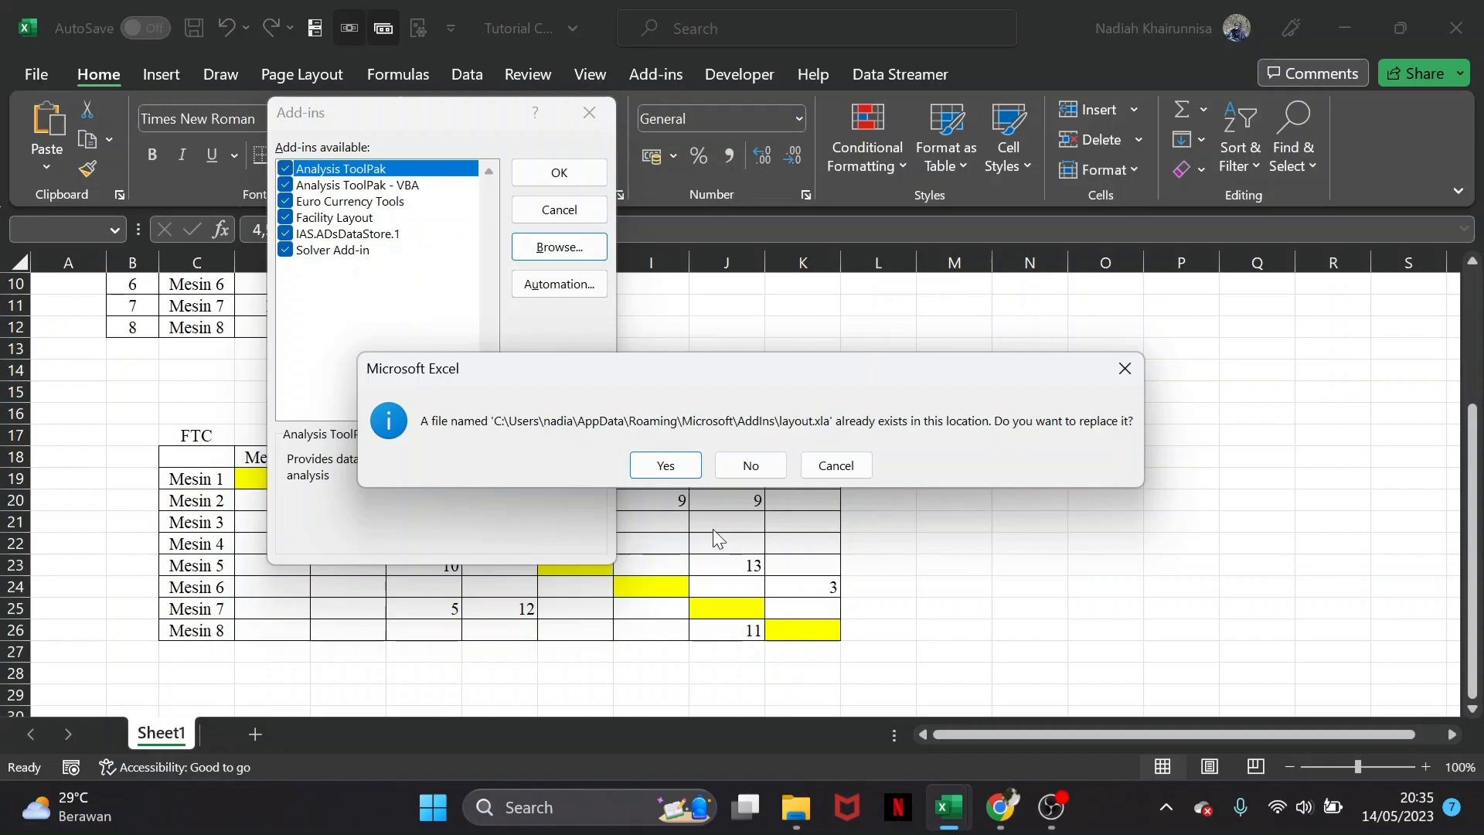
click(776, 466)
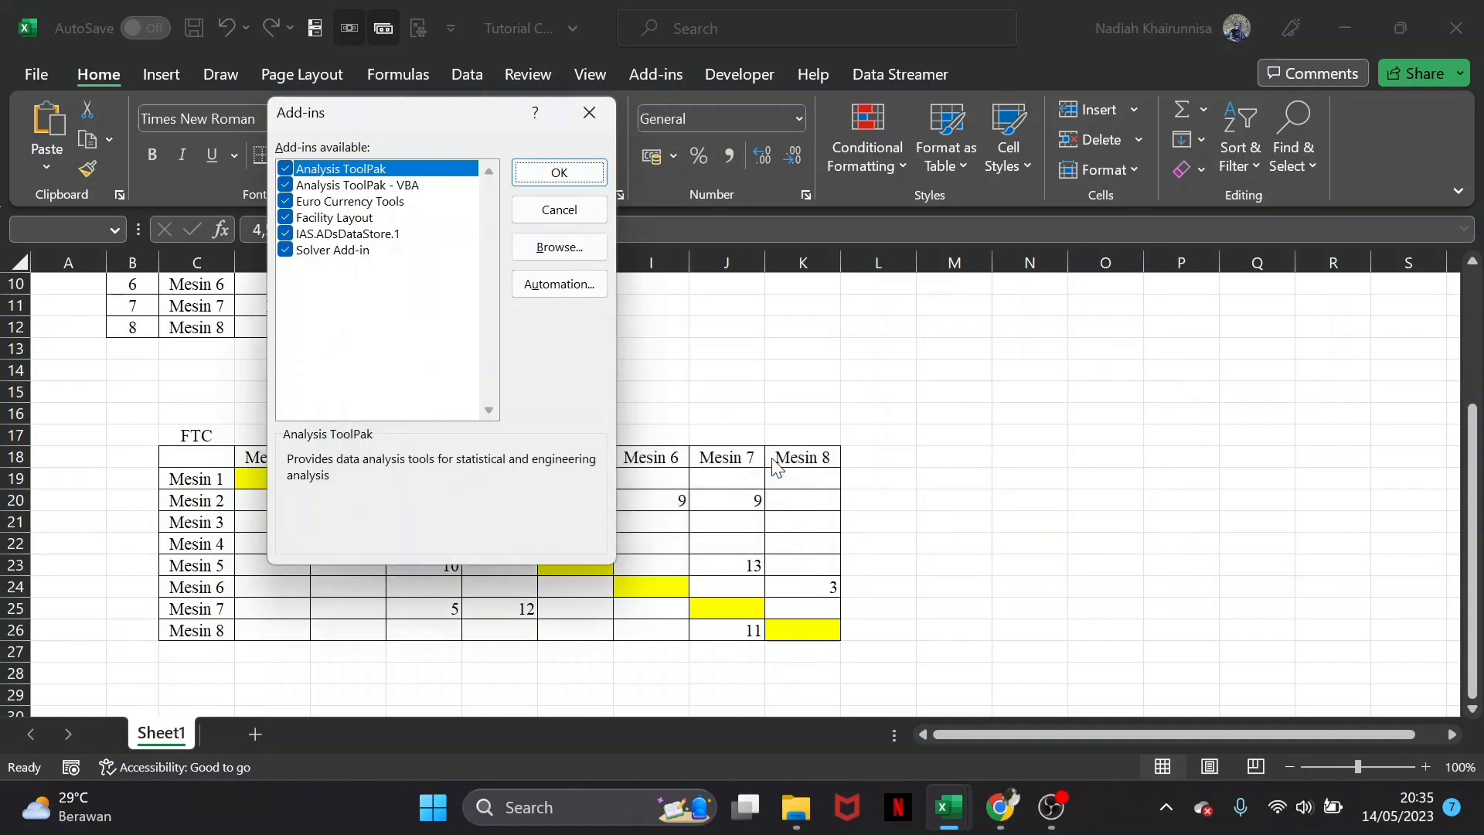
click(358, 219)
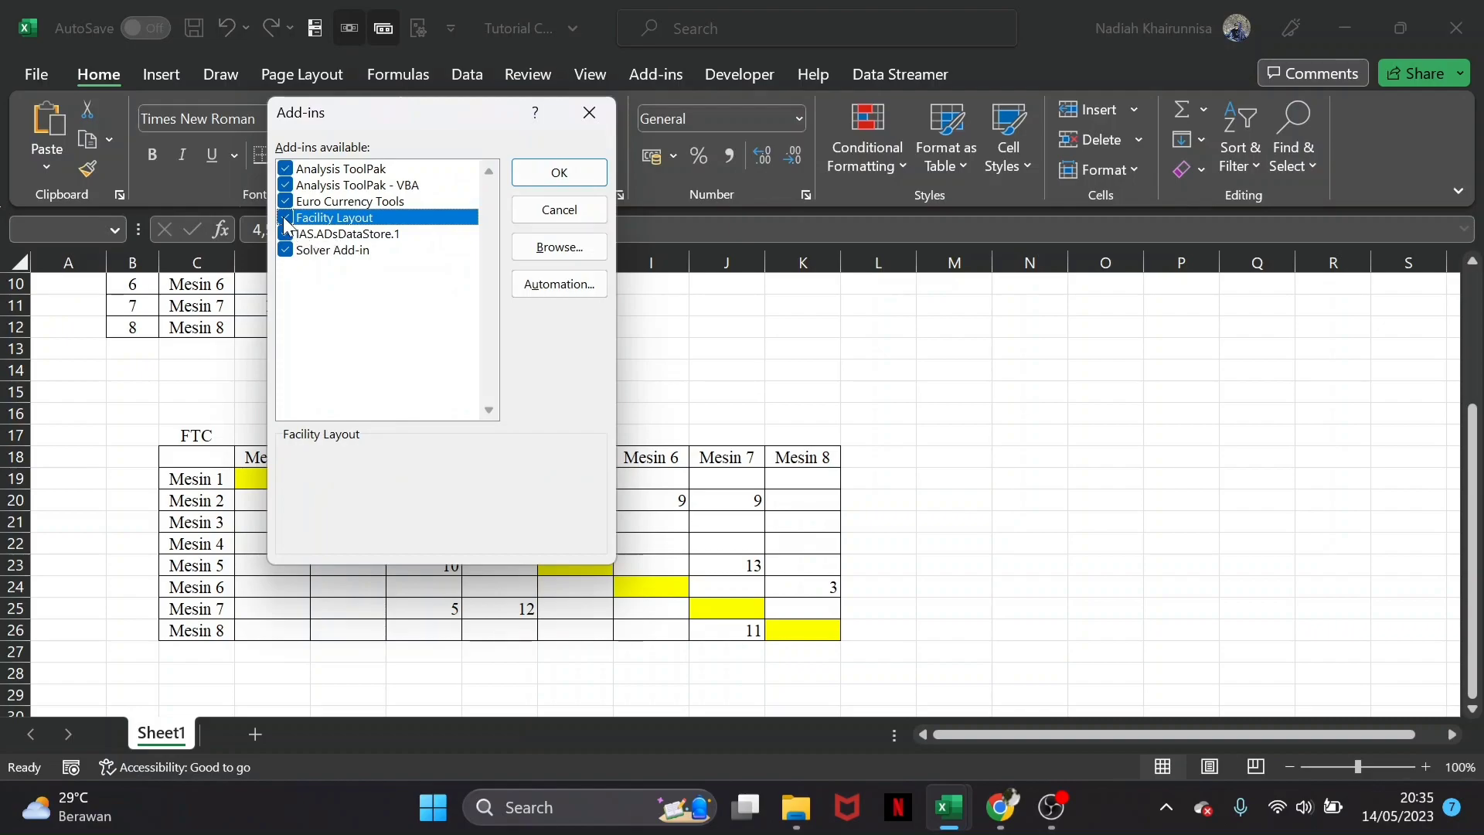
click(526, 173)
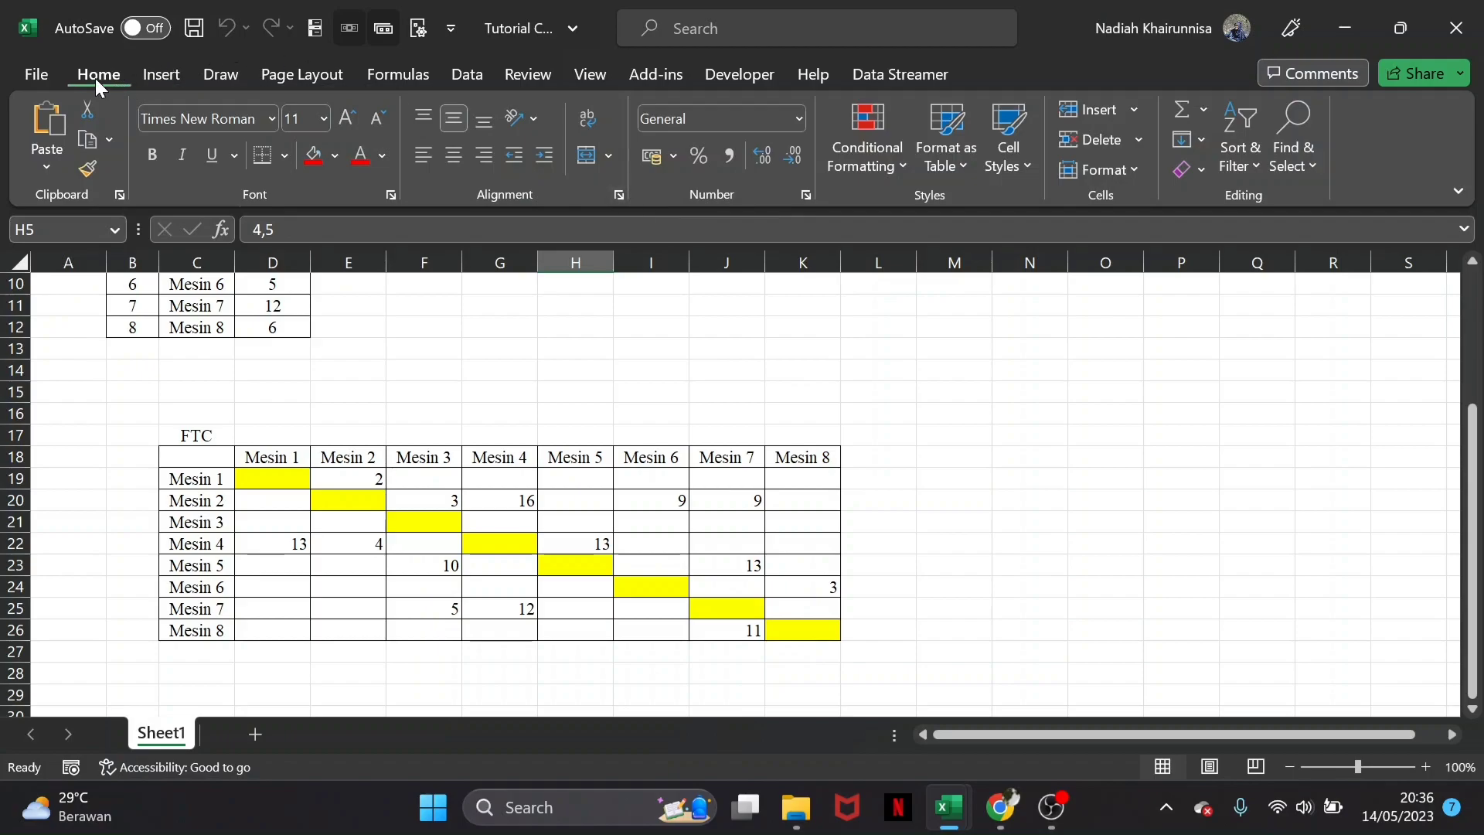
Check which commands the OM_IE add-in menu offers for Facility Layout
click(647, 75)
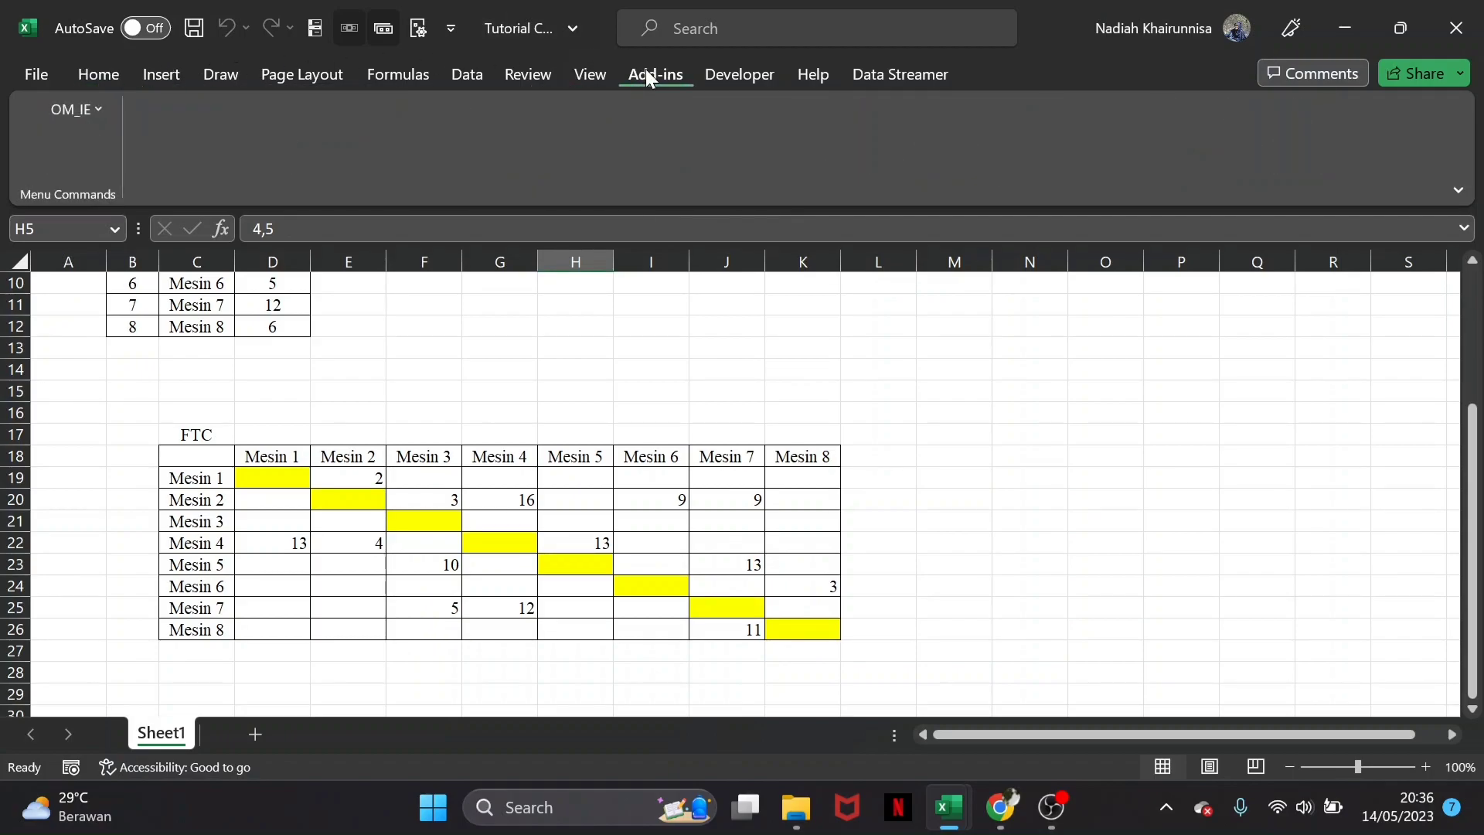
click(76, 108)
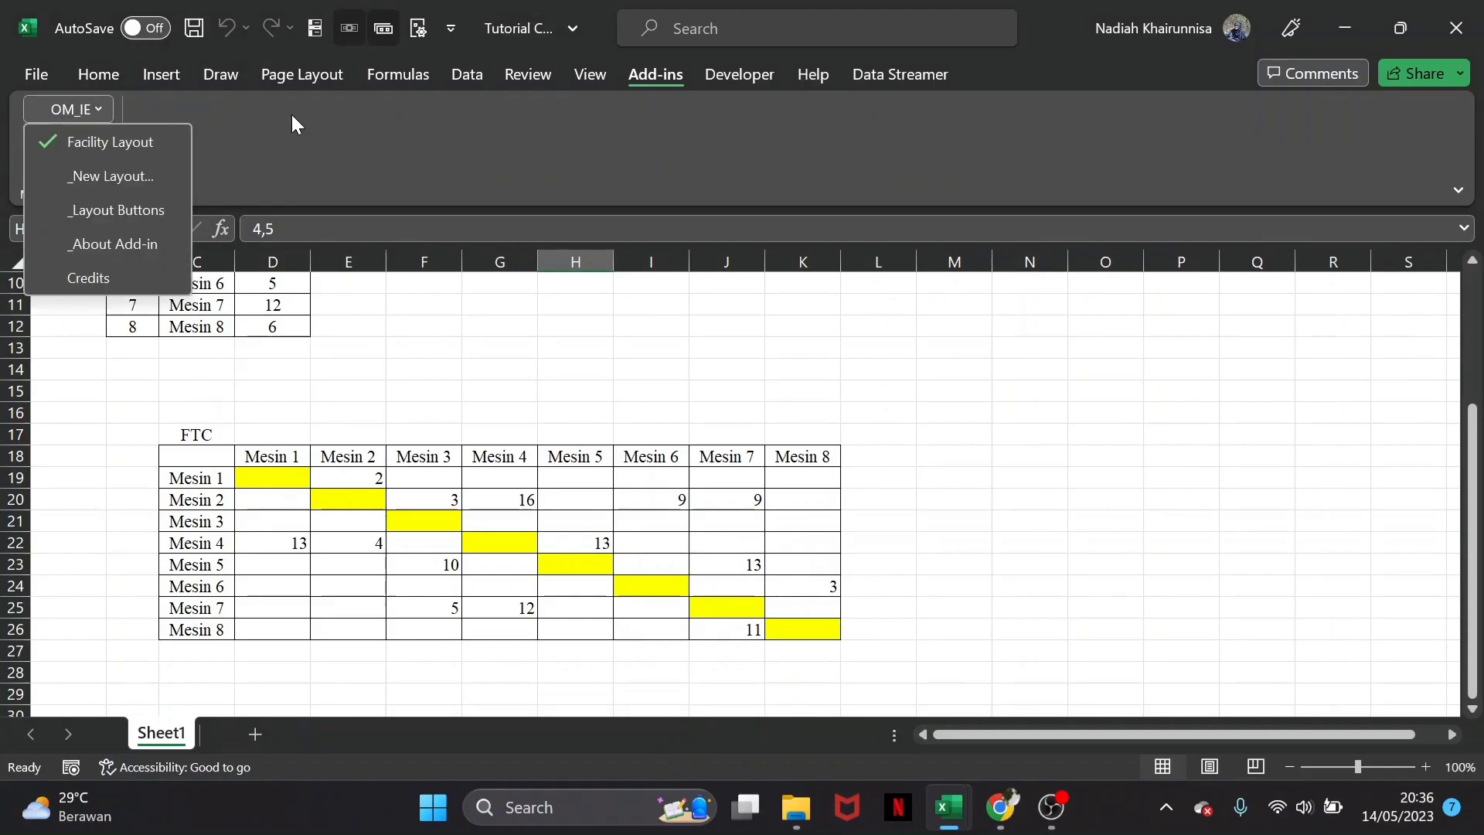
click(323, 124)
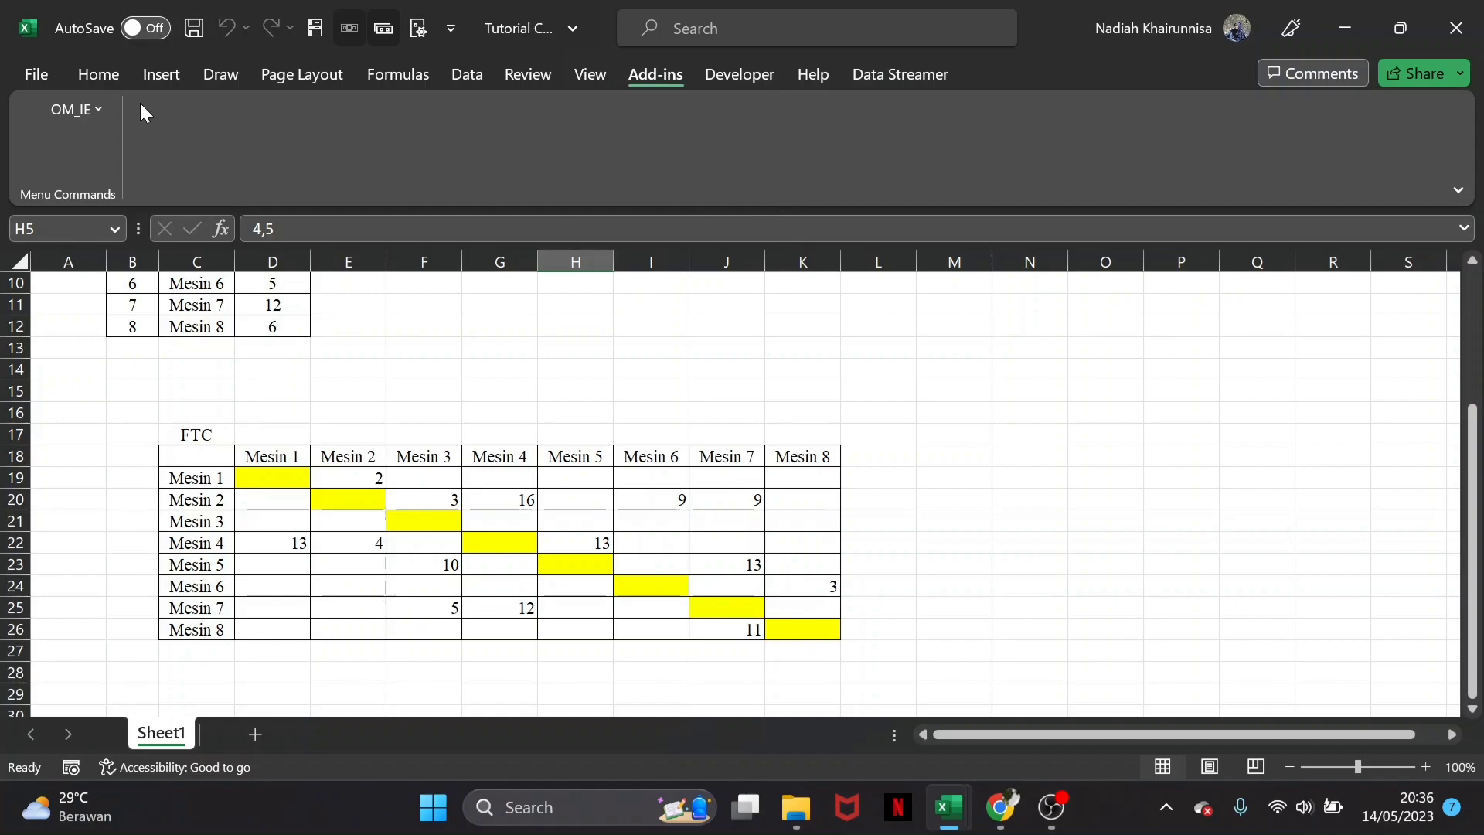
Open the Trust Center settings from the program options
click(37, 75)
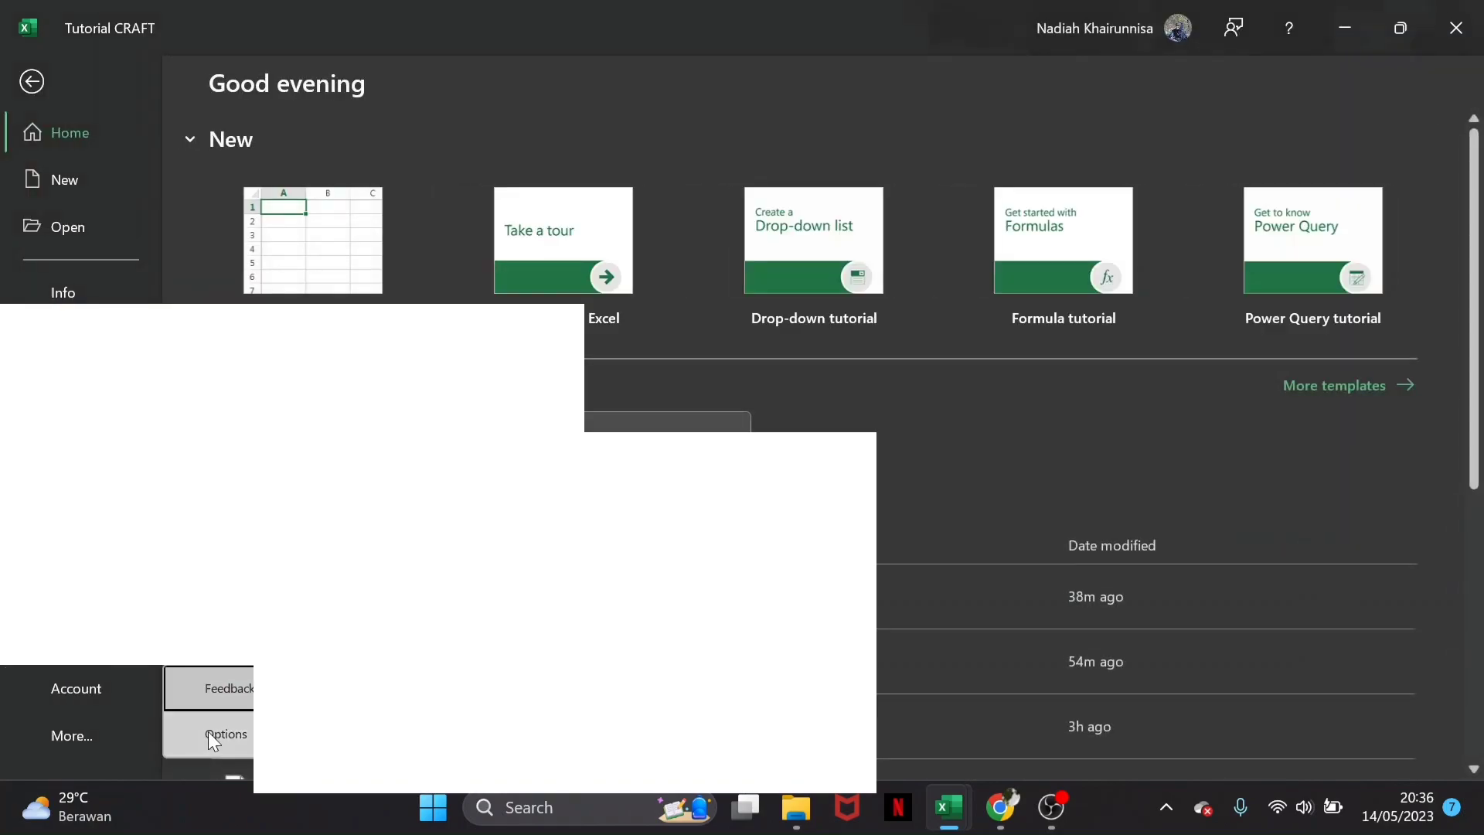
click(221, 727)
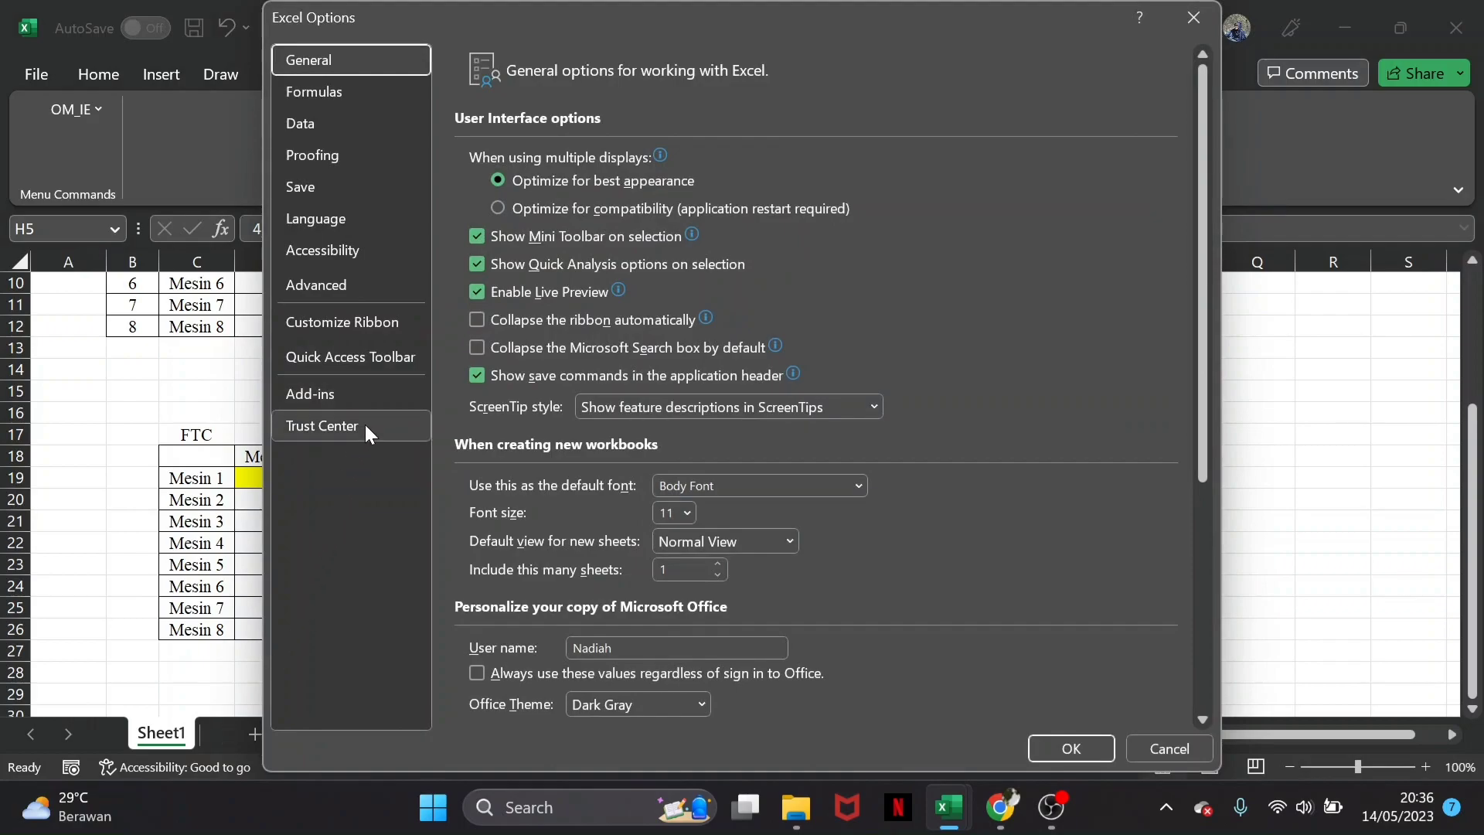
click(364, 425)
click(1125, 295)
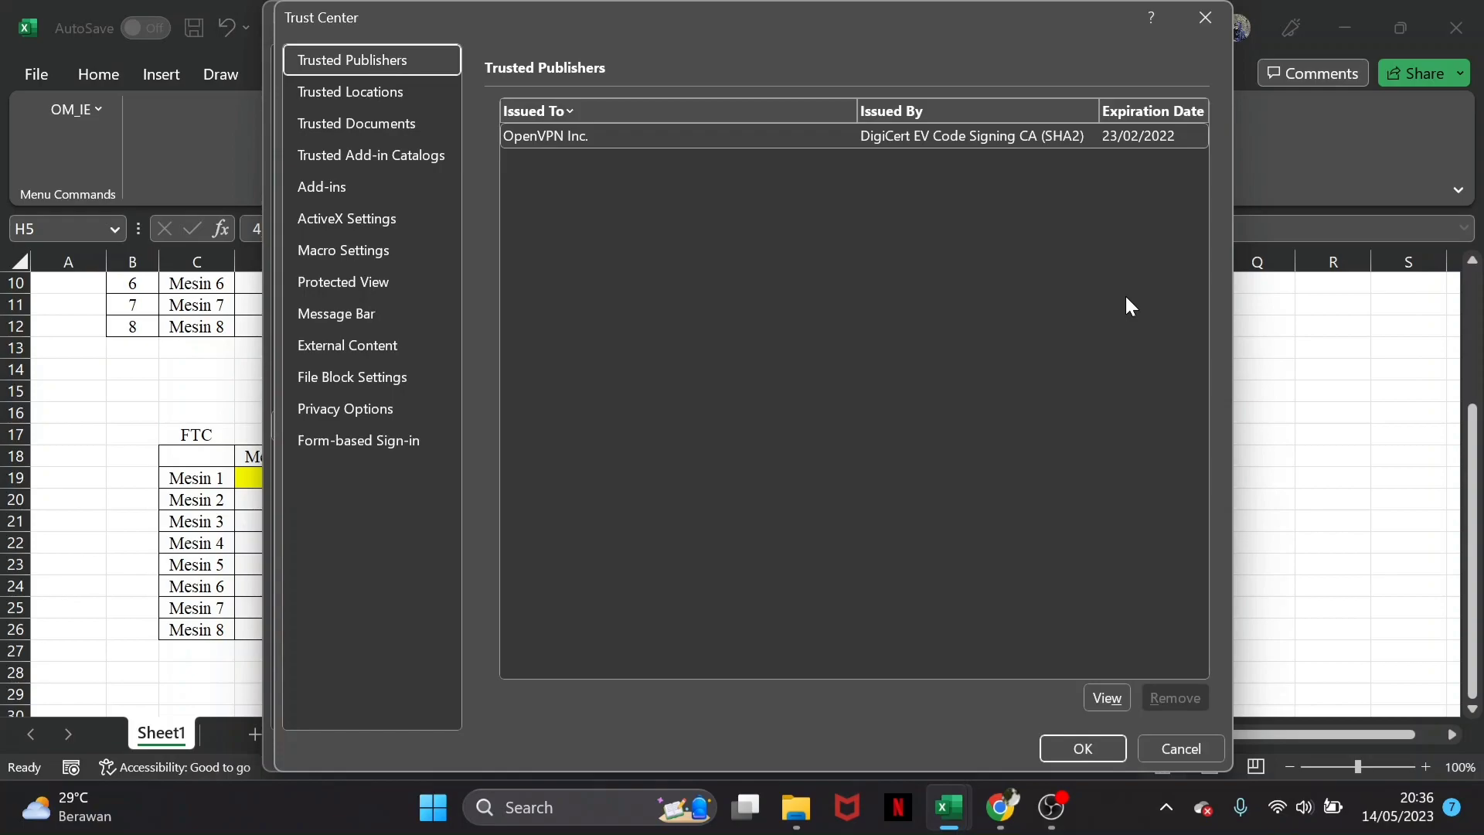
Review the Trust Center's add-in, ActiveX, macro and file block settings, and accept them
click(363, 183)
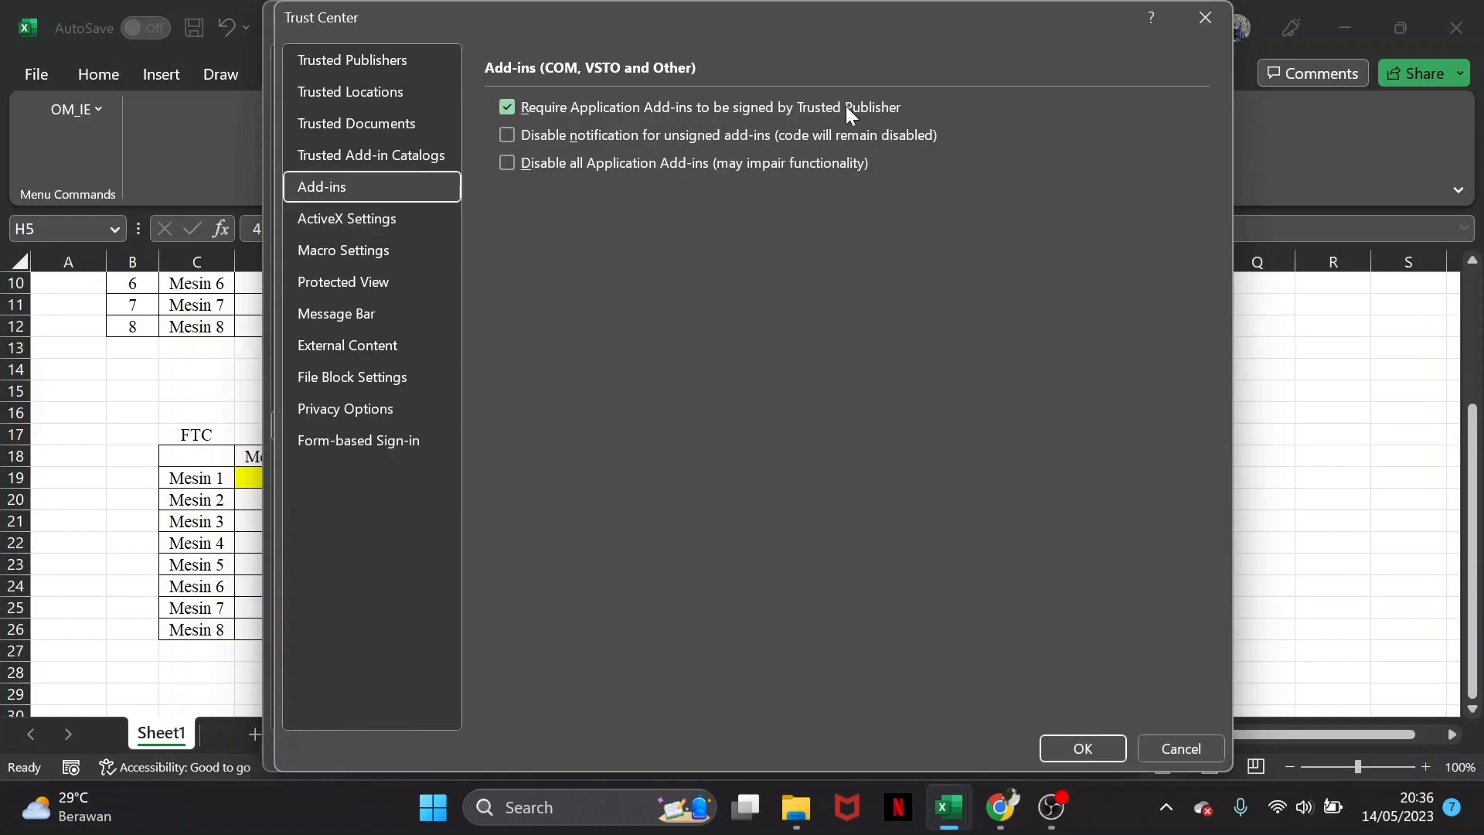
click(414, 221)
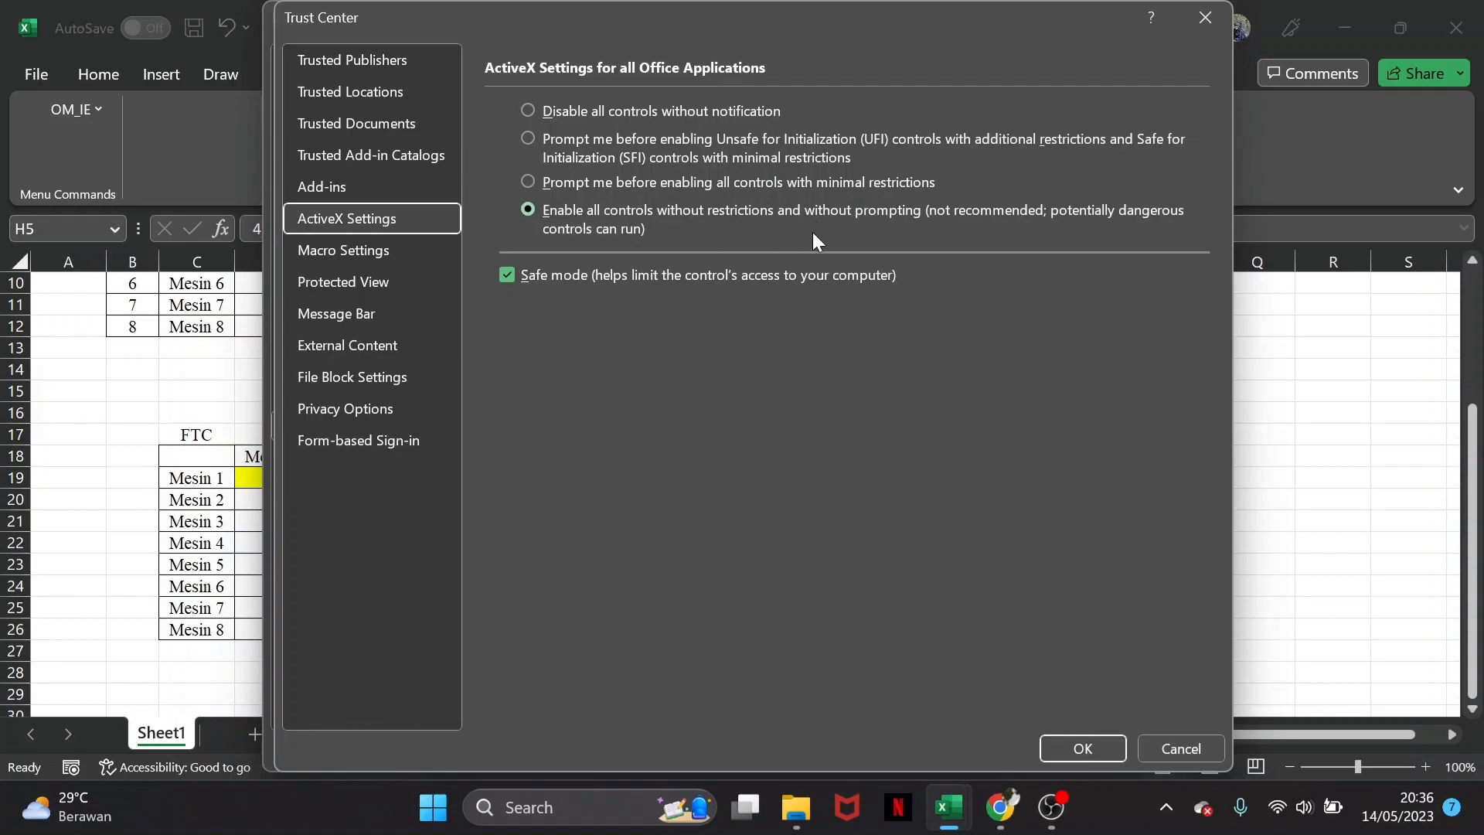
click(368, 248)
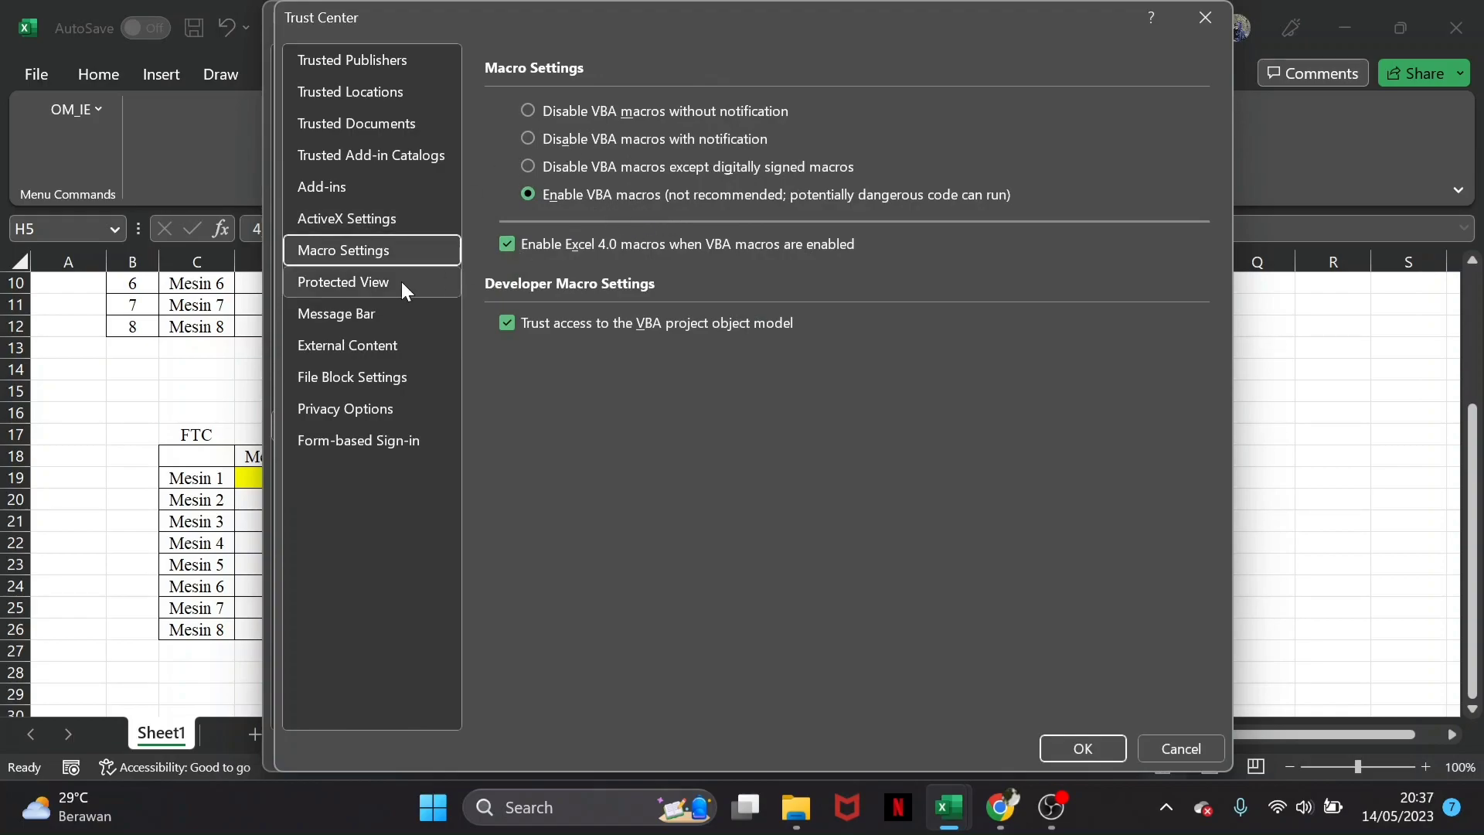
click(367, 380)
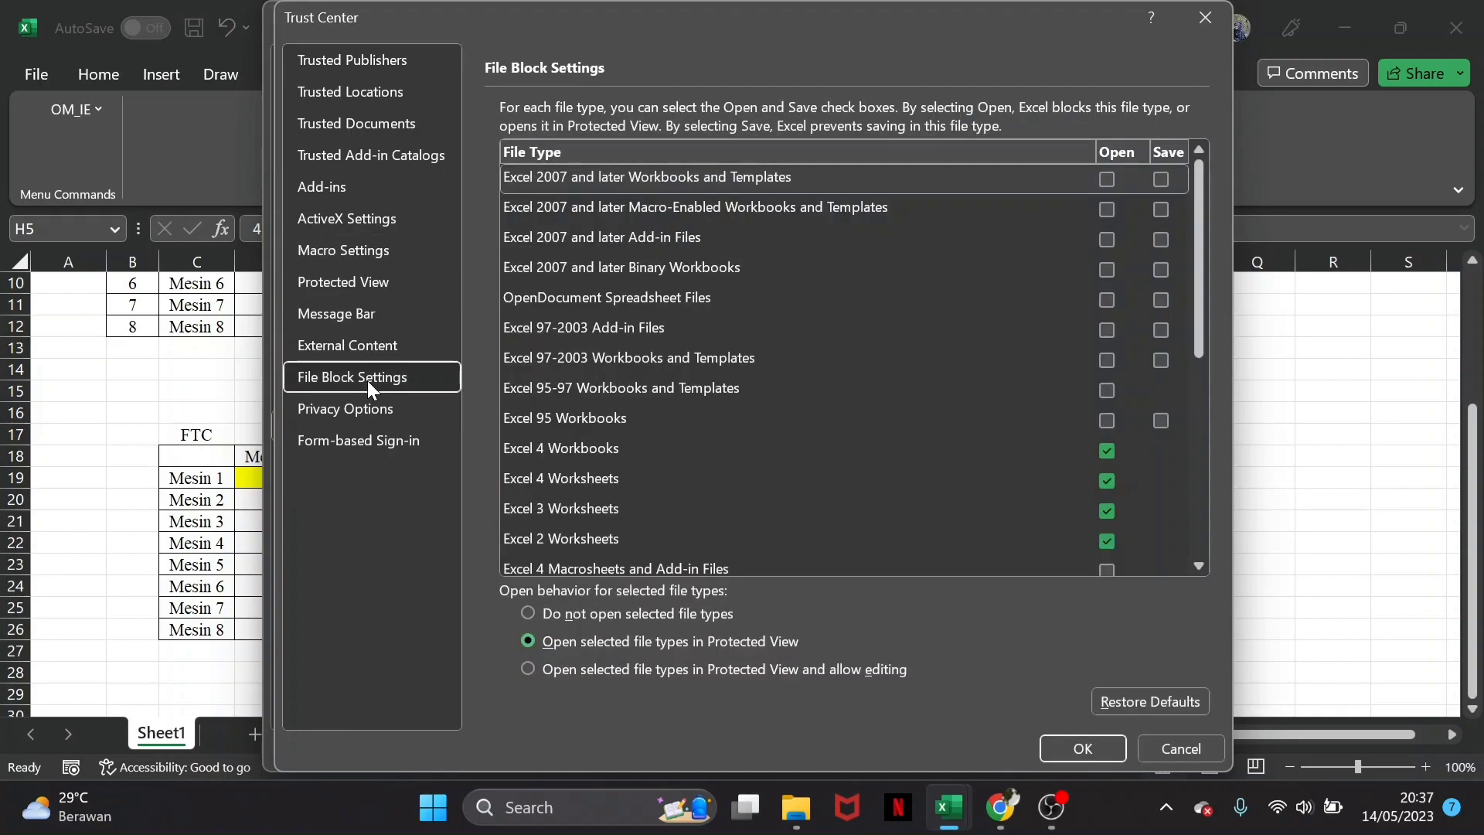
scroll(950, 365, down, 2)
scroll(951, 375, down, 2)
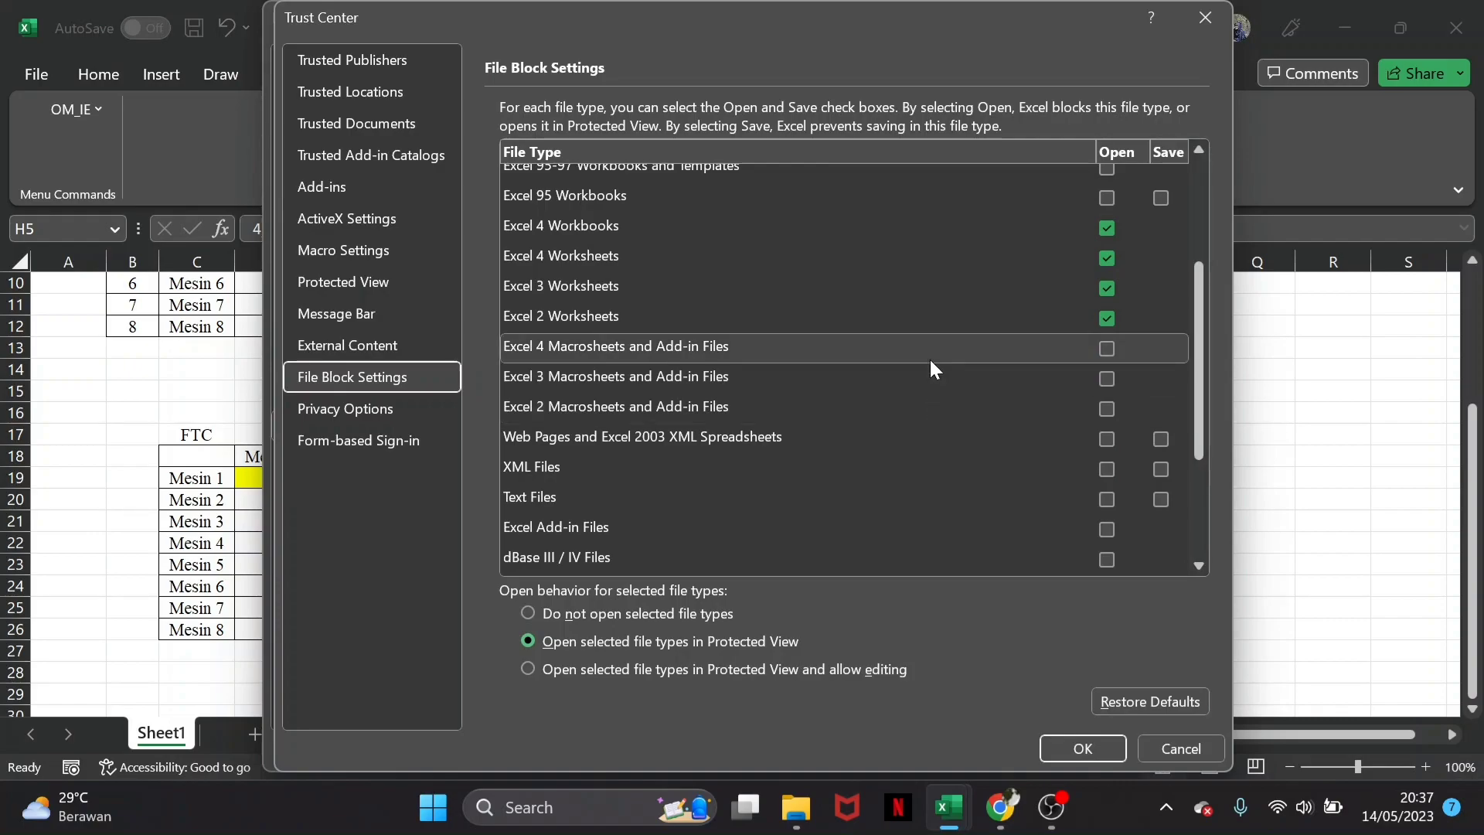
click(1089, 751)
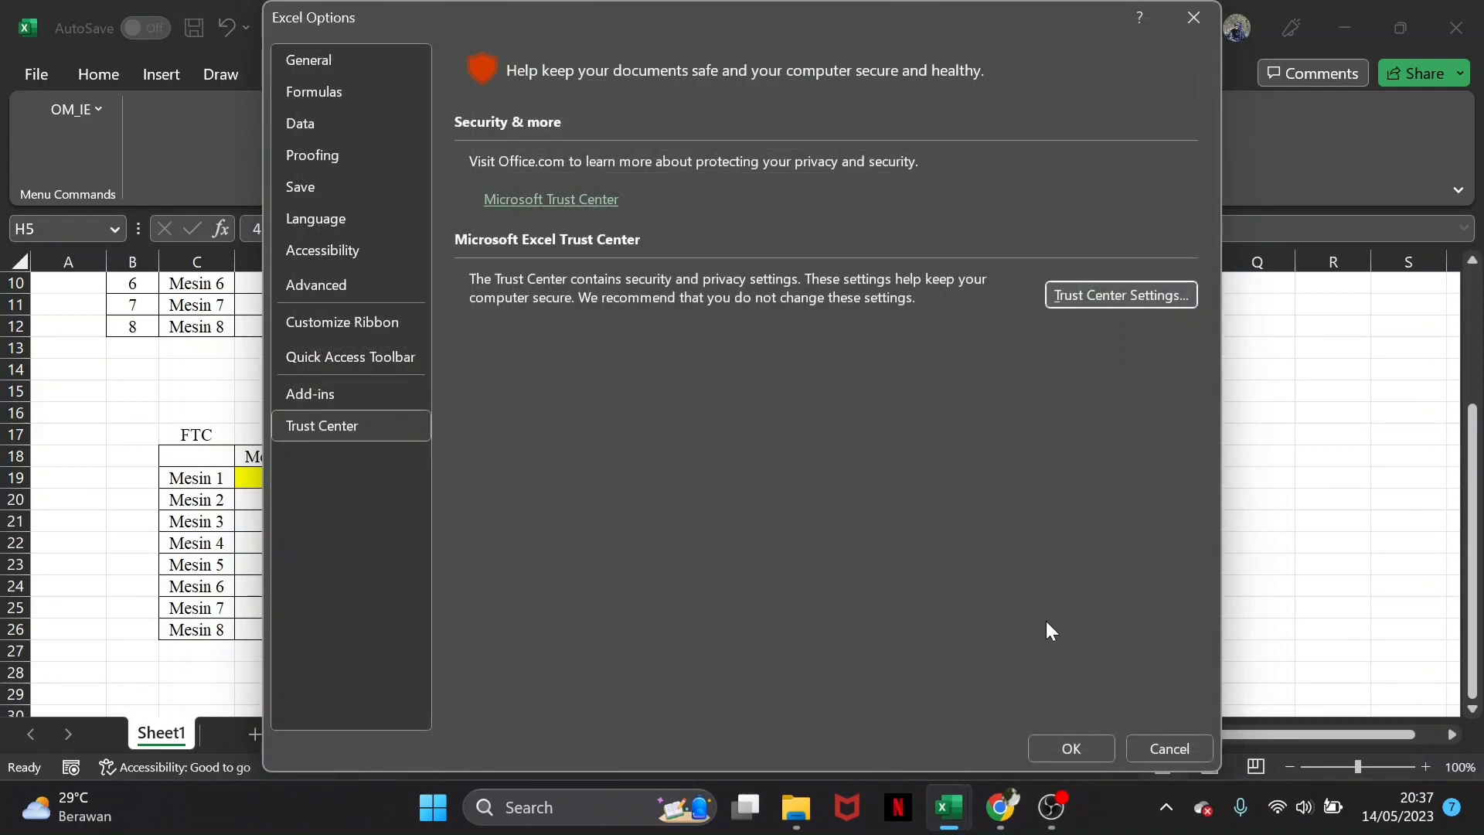
click(1066, 746)
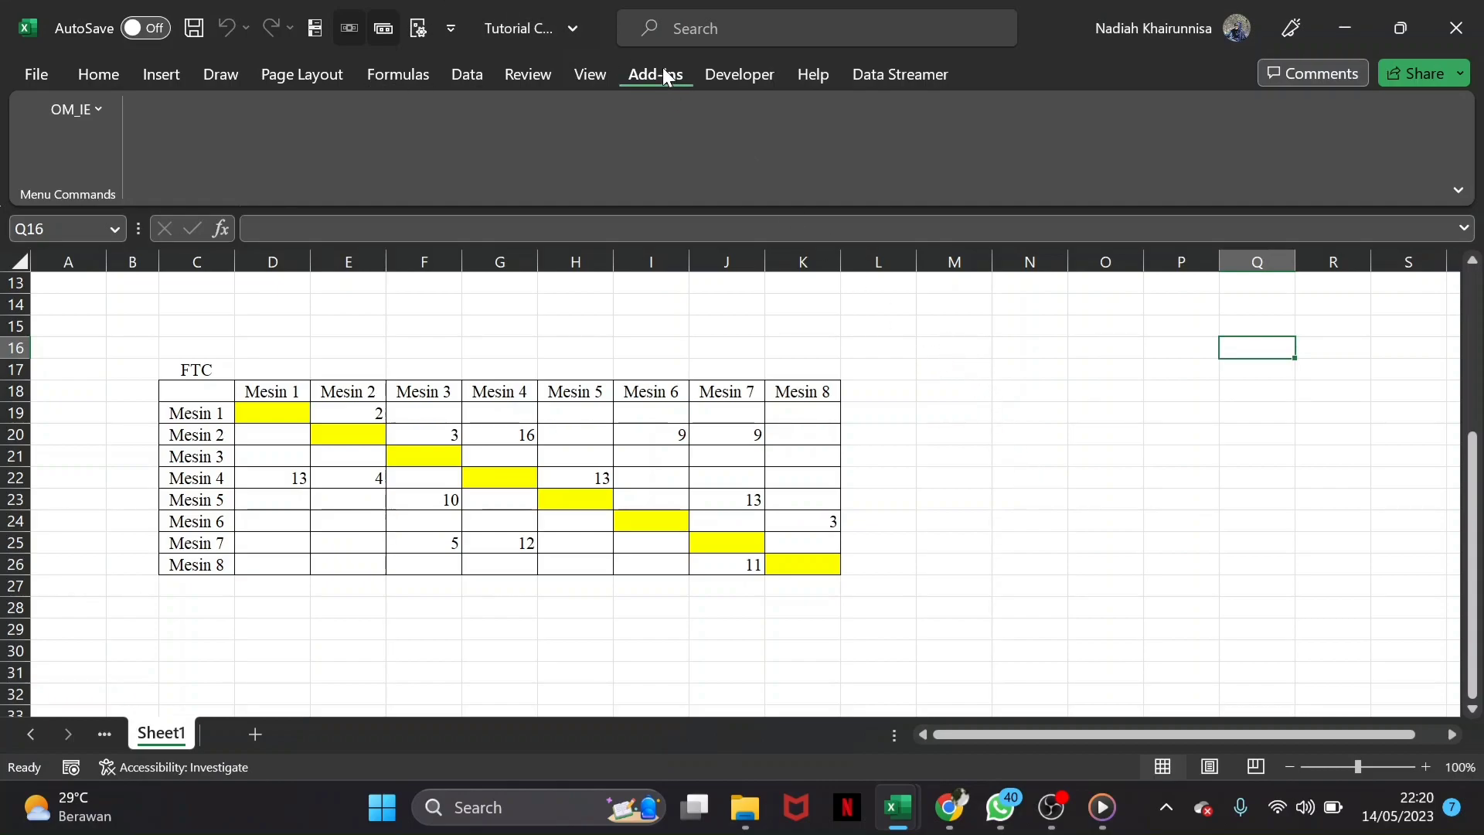
Create a new random facility layout problem named Production with 8 departments, 0 fixed points and m as the distance measure
click(91, 113)
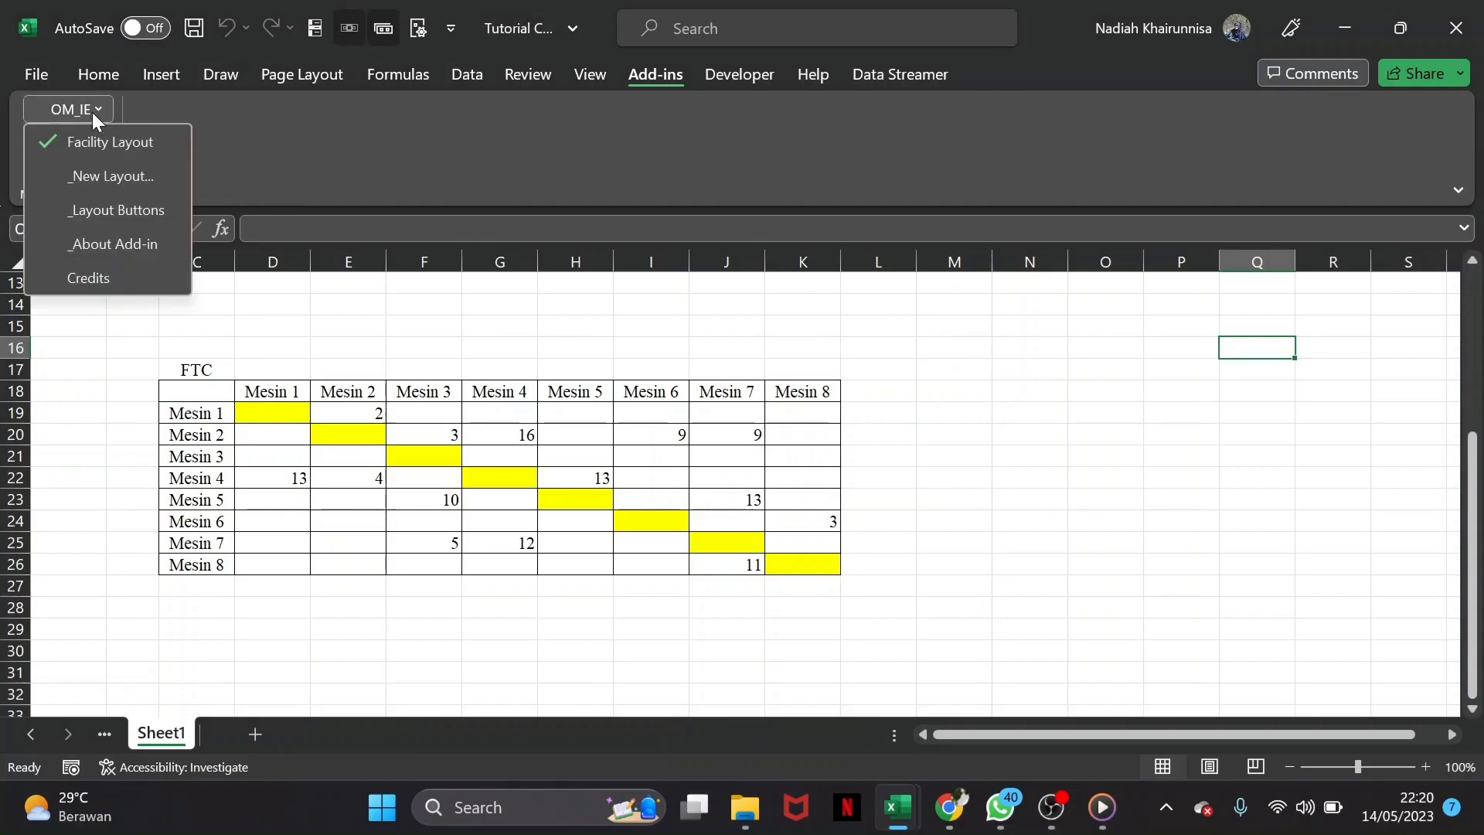
click(119, 176)
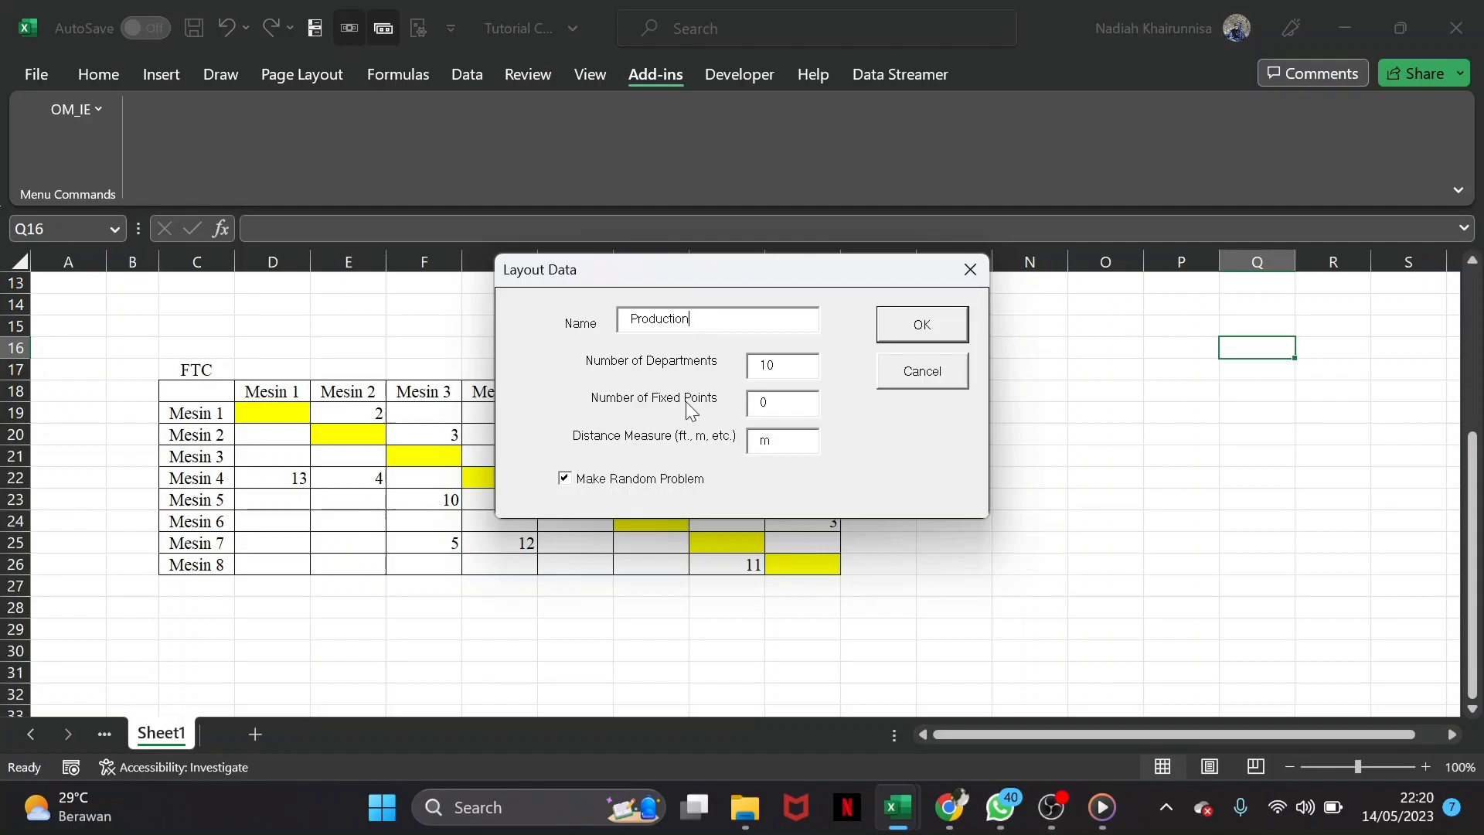
click(783, 372)
key(BackSpace)
key(BackSpace)
text(8)
click(814, 404)
click(912, 325)
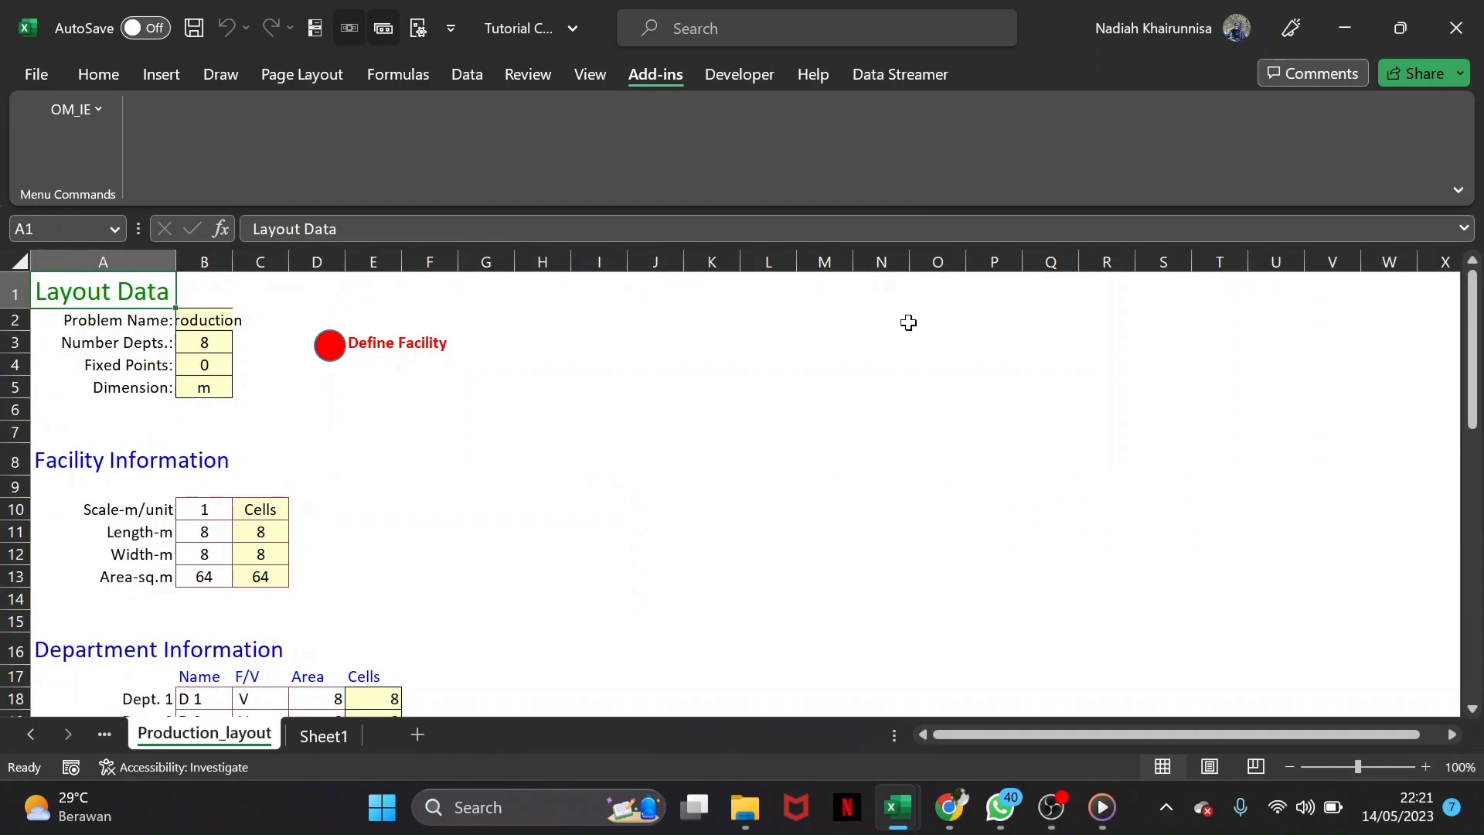
Widen column B of the Production_layout sheet so the full problem name fits
scroll(712, 473, down, 2)
scroll(712, 473, up, 2)
scroll(725, 392, down, 4)
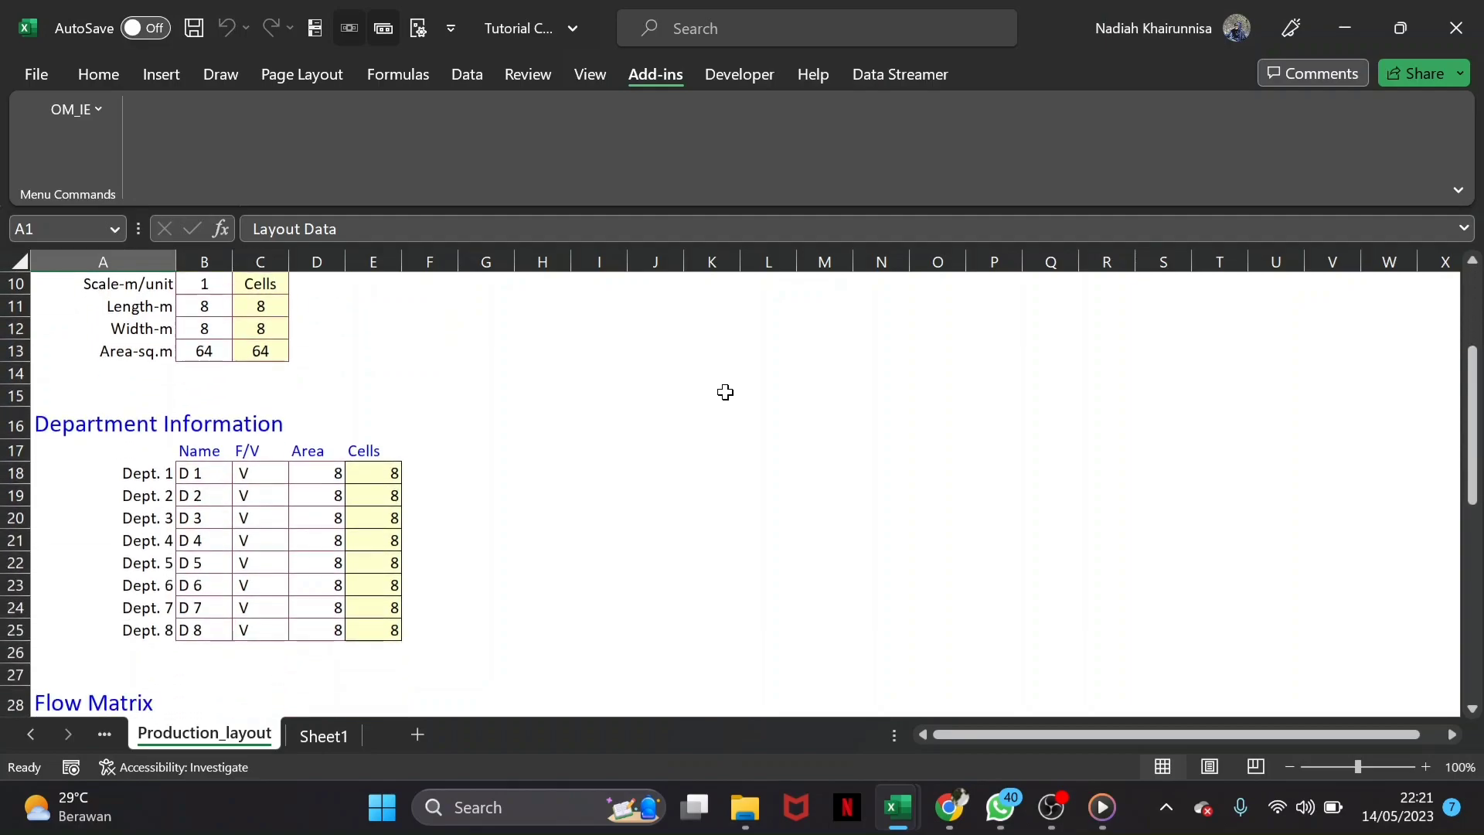
scroll(725, 392, down, 4)
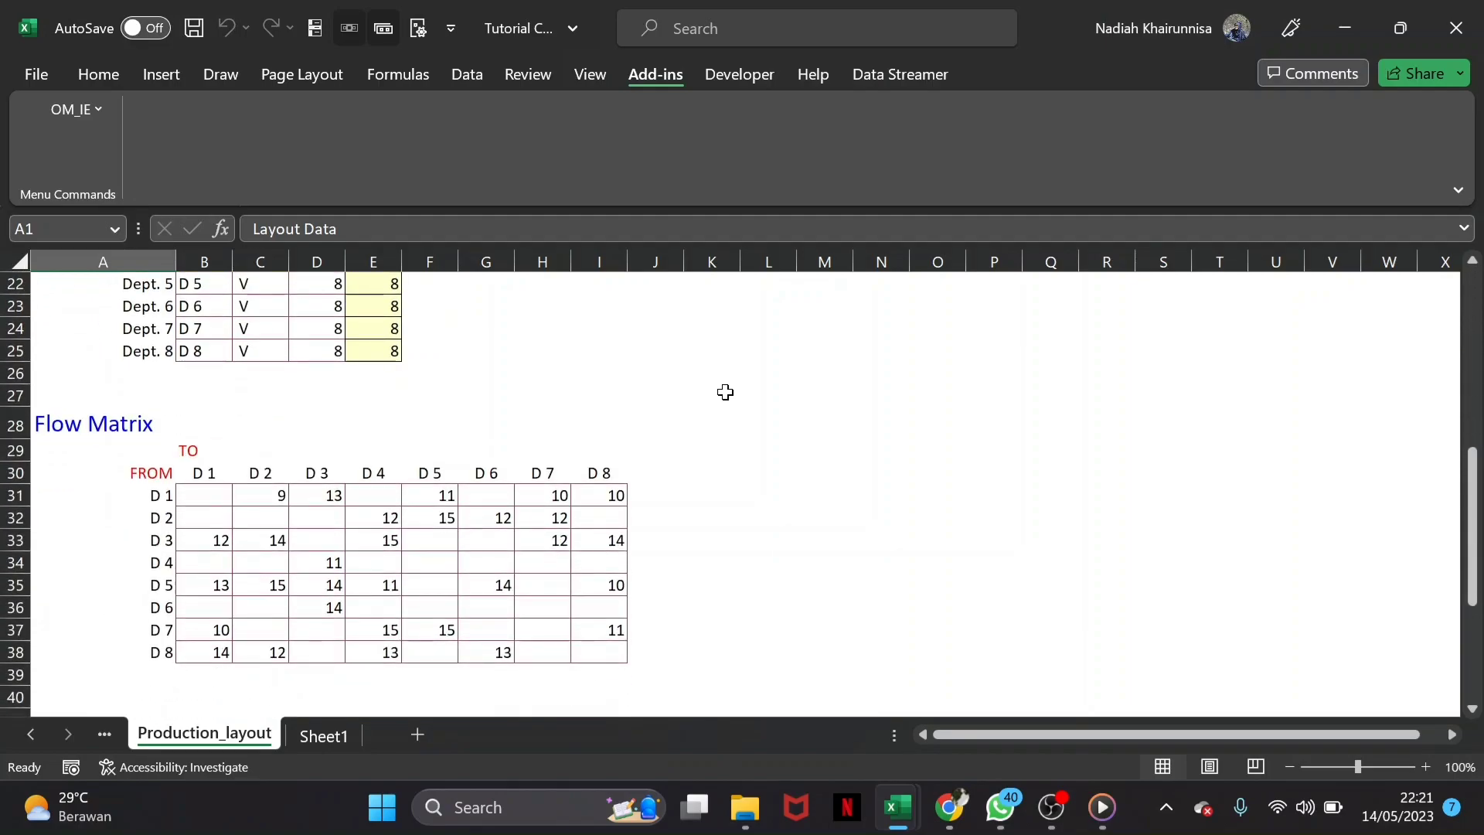
scroll(725, 392, up, 7)
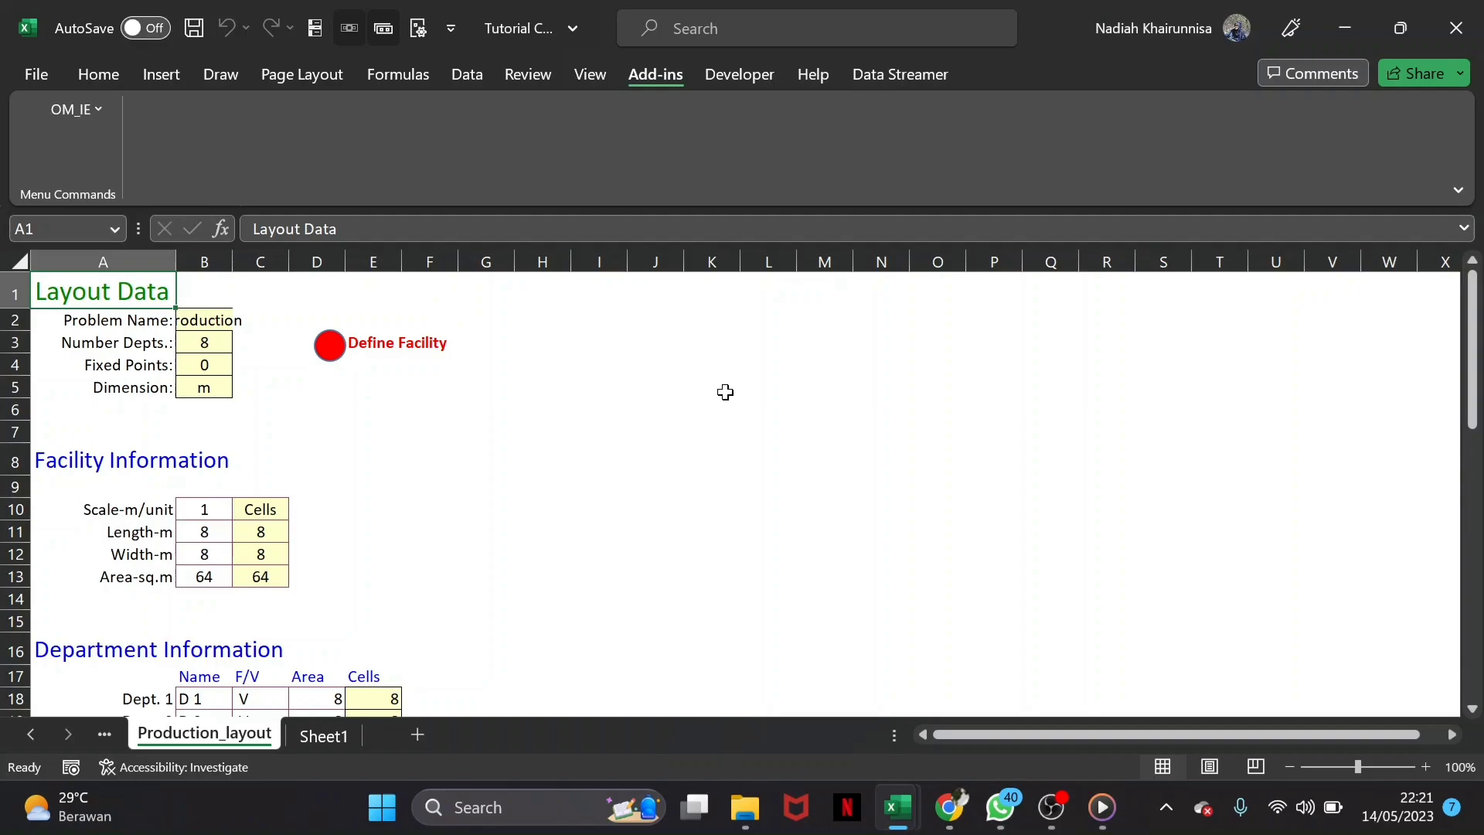
drag(233, 262, 291, 265)
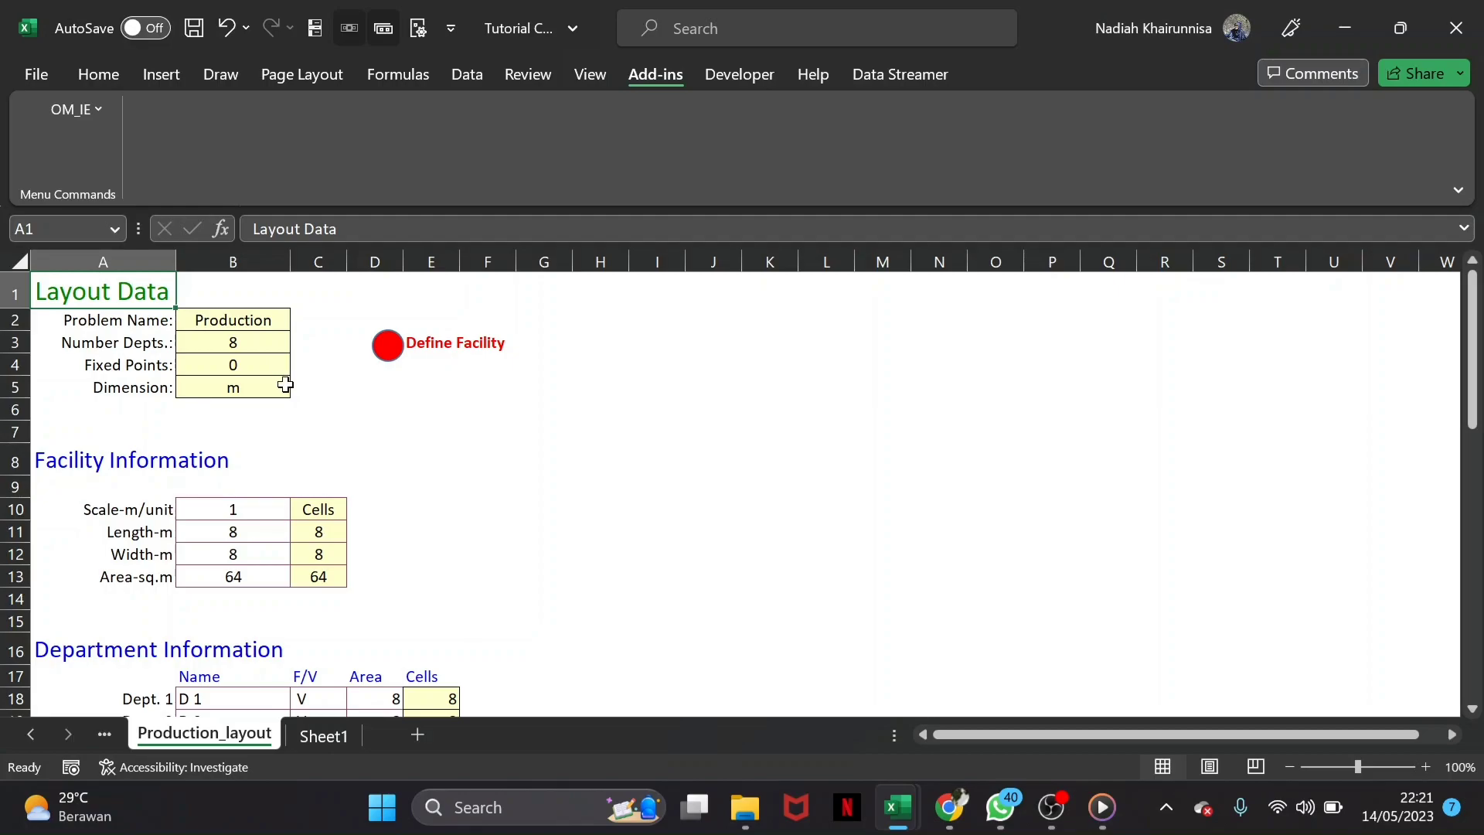
Examine the Facility Information, Department Information, Flow Matrix and Cost Matrix sections of the layout sheet
scroll(551, 485, down, 2)
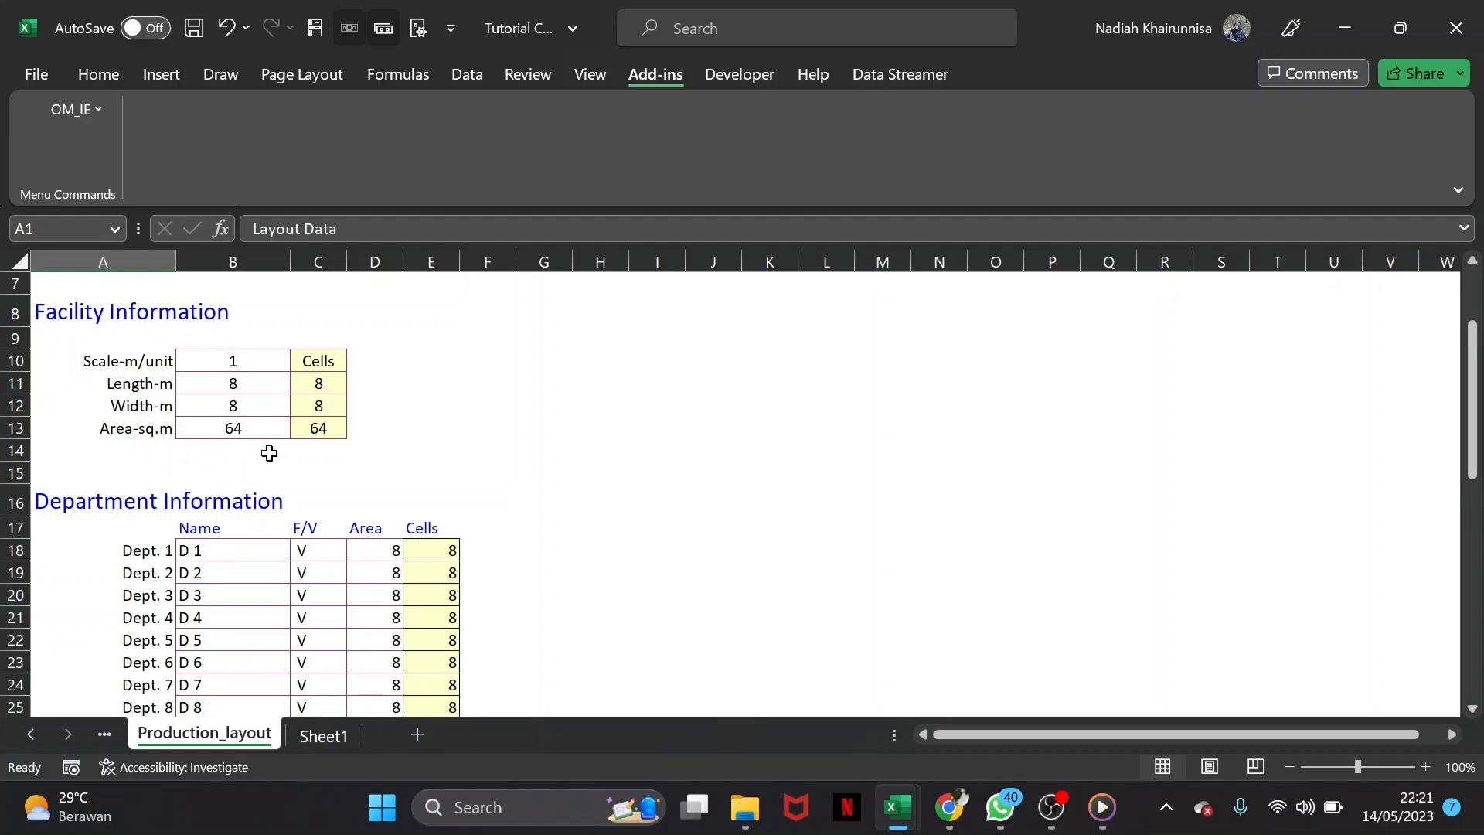
scroll(269, 453, down, 2)
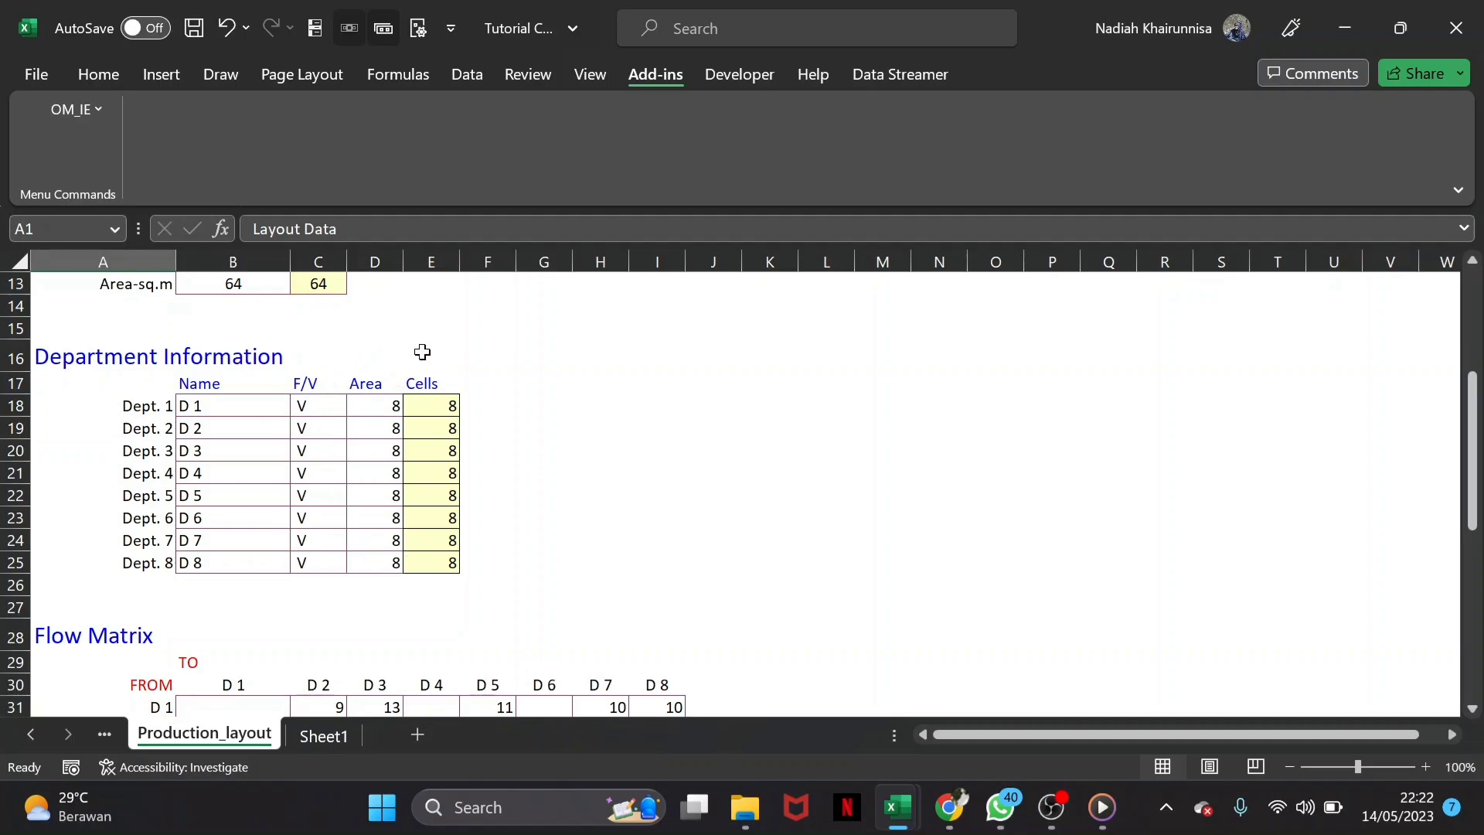
scroll(474, 445, down, 4)
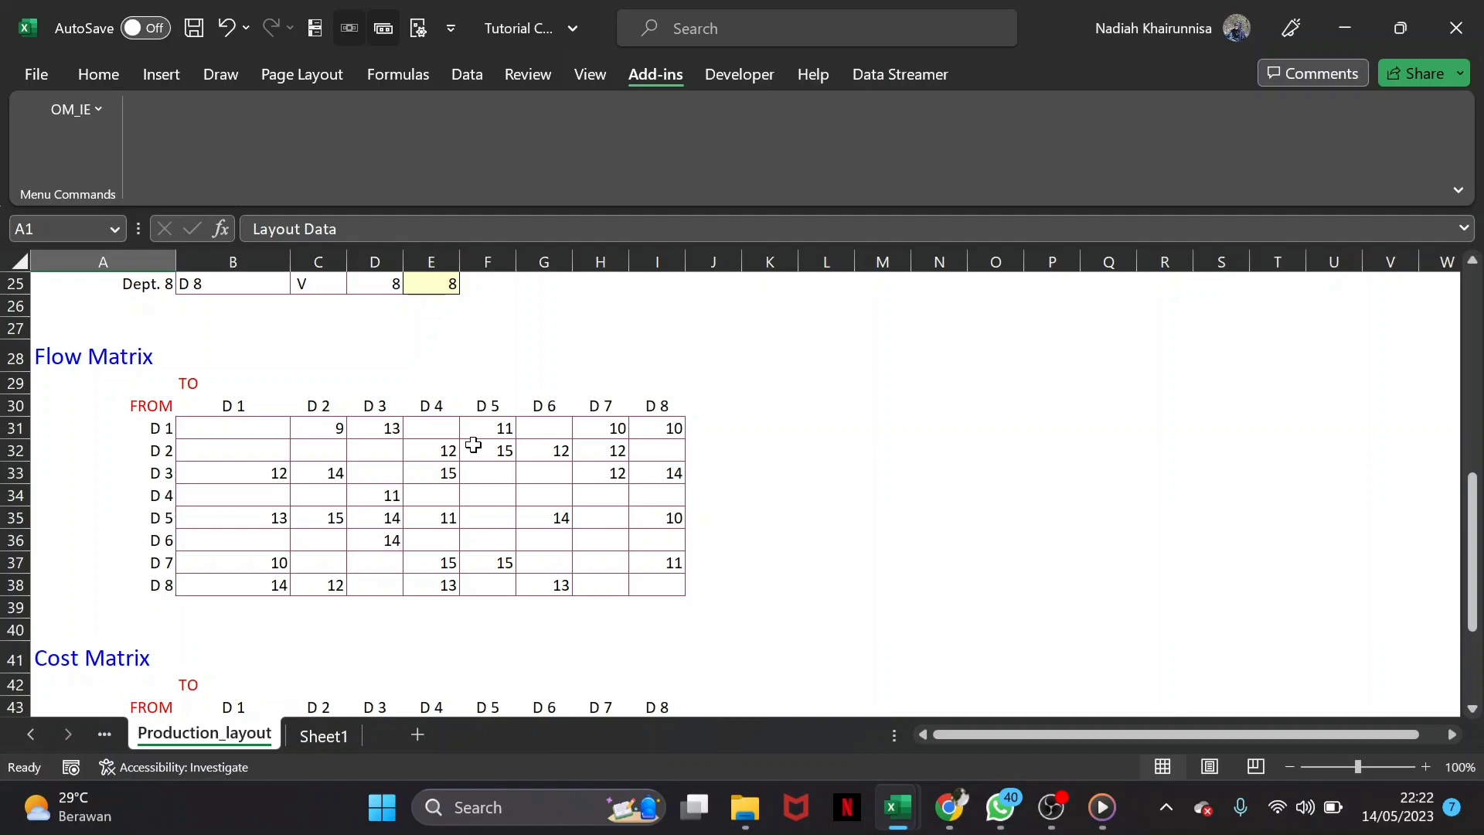
scroll(473, 445, down, 4)
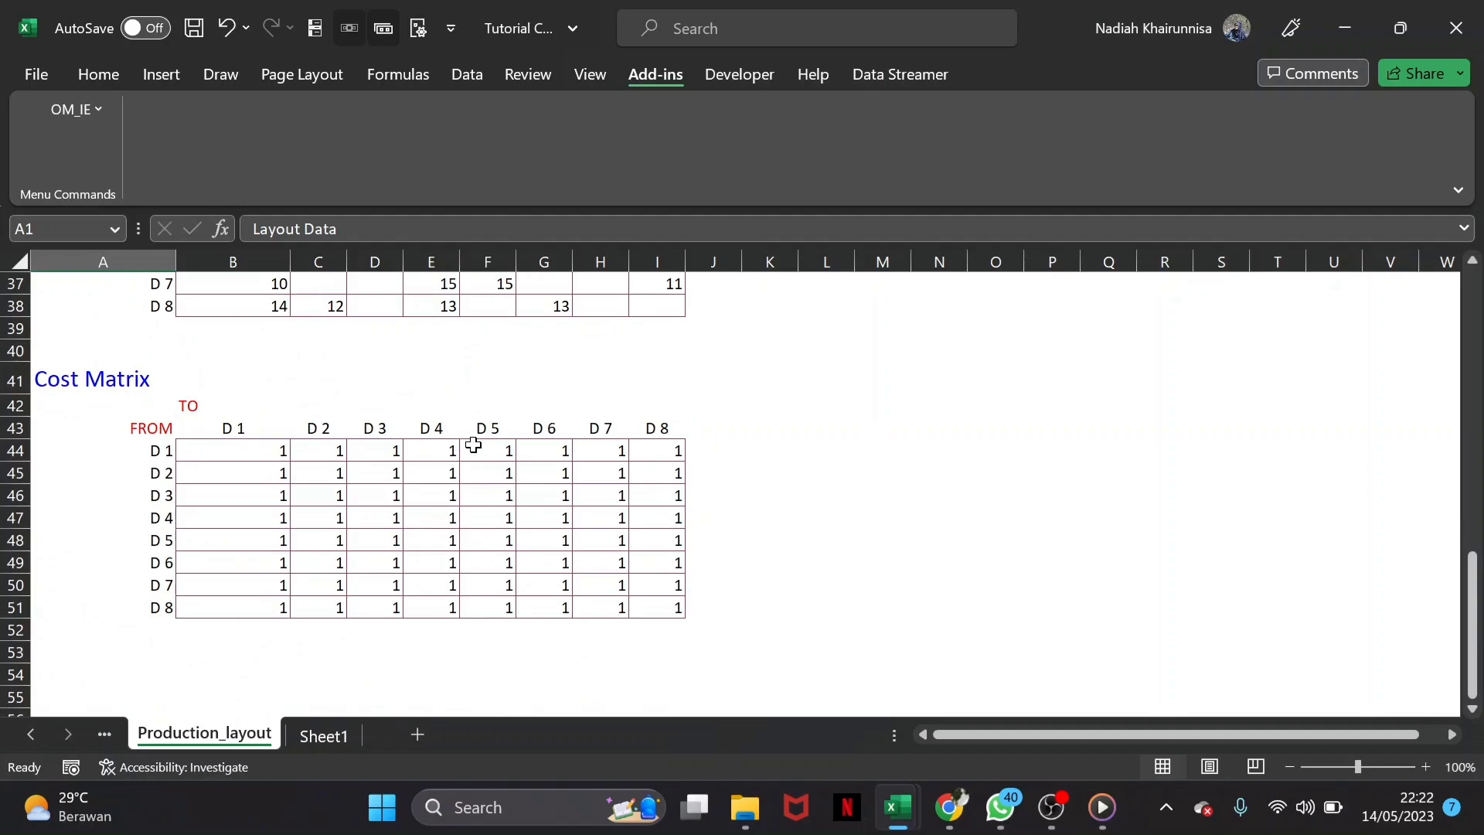
Review the problem settings, Facility Information and Department Information sections of the Production_layout sheet
scroll(474, 445, up, 12)
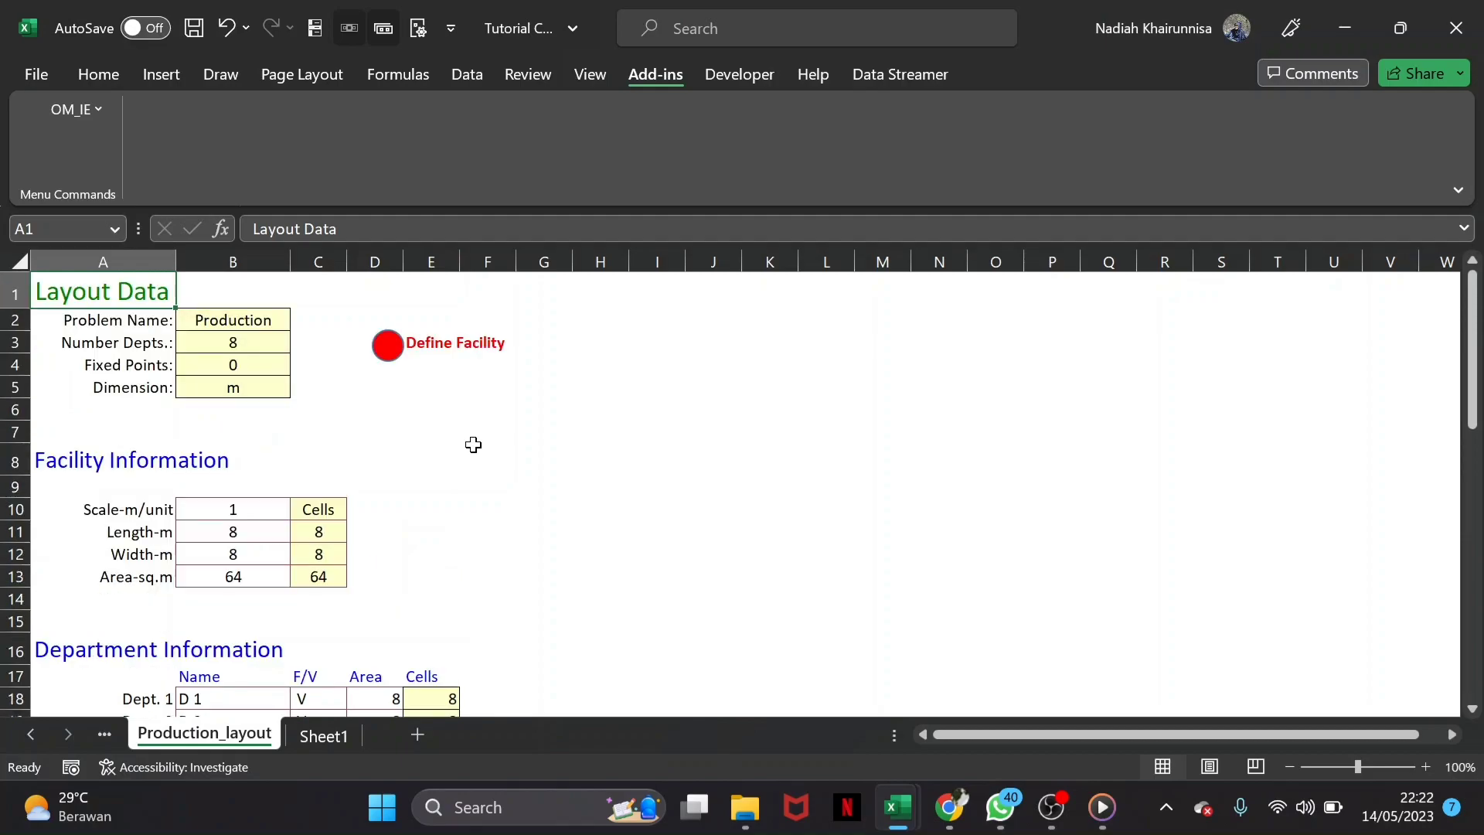
scroll(474, 445, down, 4)
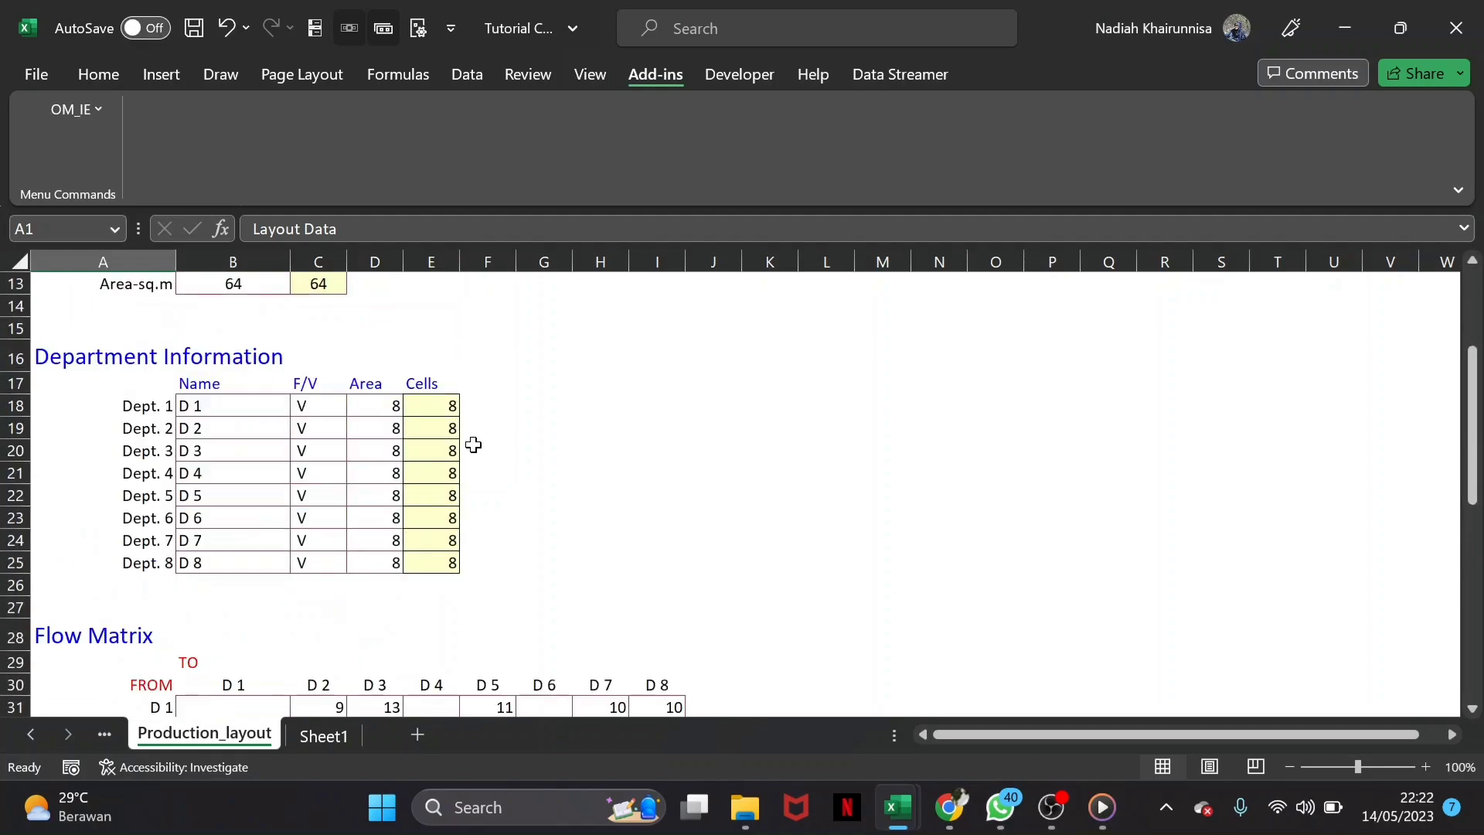
scroll(474, 446, up, 2)
scroll(474, 445, up, 2)
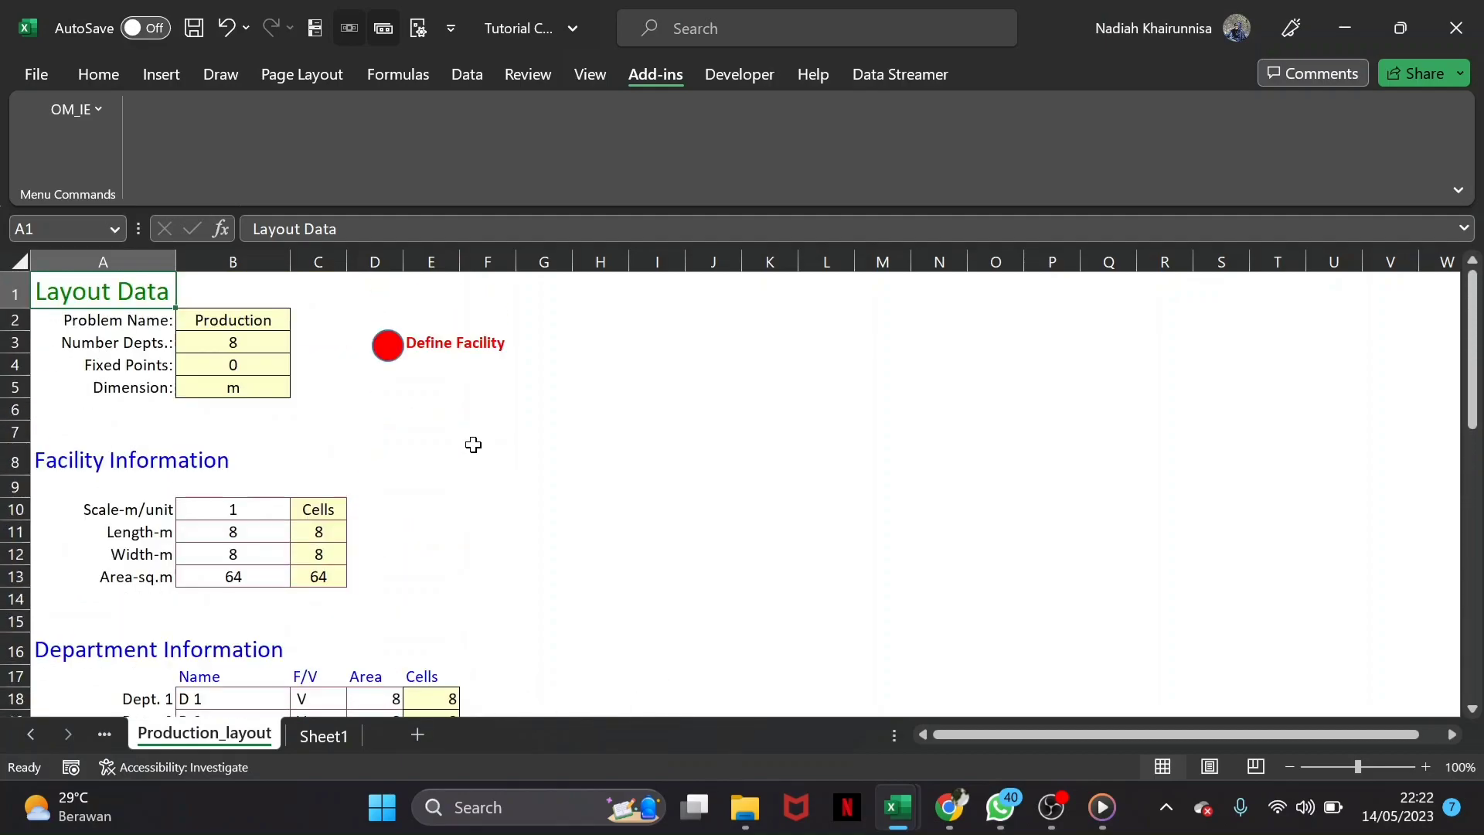
scroll(474, 445, down, 3)
scroll(474, 446, up, 1)
scroll(474, 445, down, 1)
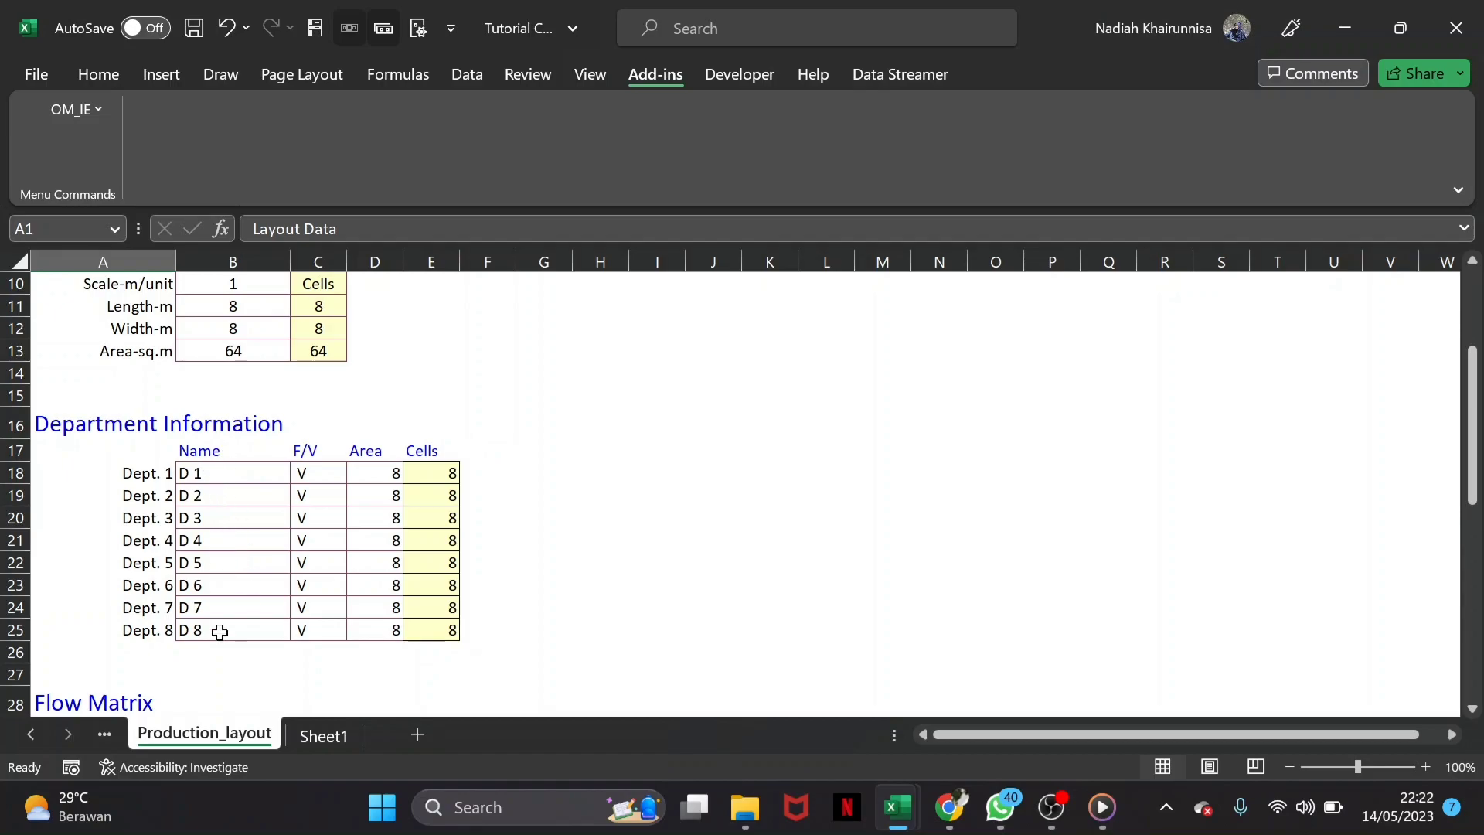
Copy the machine names Mesin 1 to Mesin 8 from Sheet1 into the Department Information names, starting at B18
click(314, 738)
scroll(405, 504, up, 4)
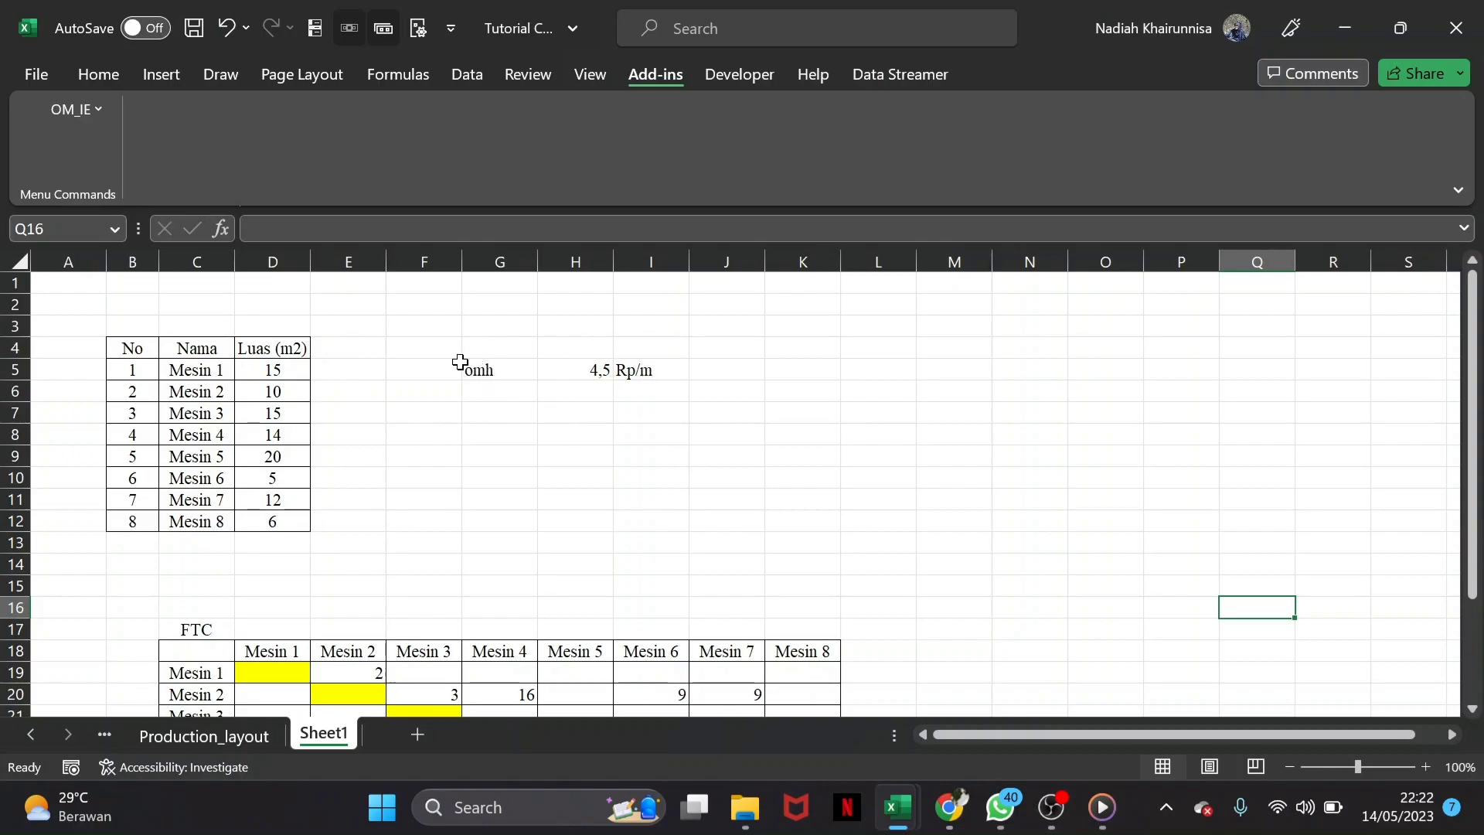
scroll(460, 363, down, 4)
scroll(585, 450, up, 4)
drag(202, 369, 214, 521)
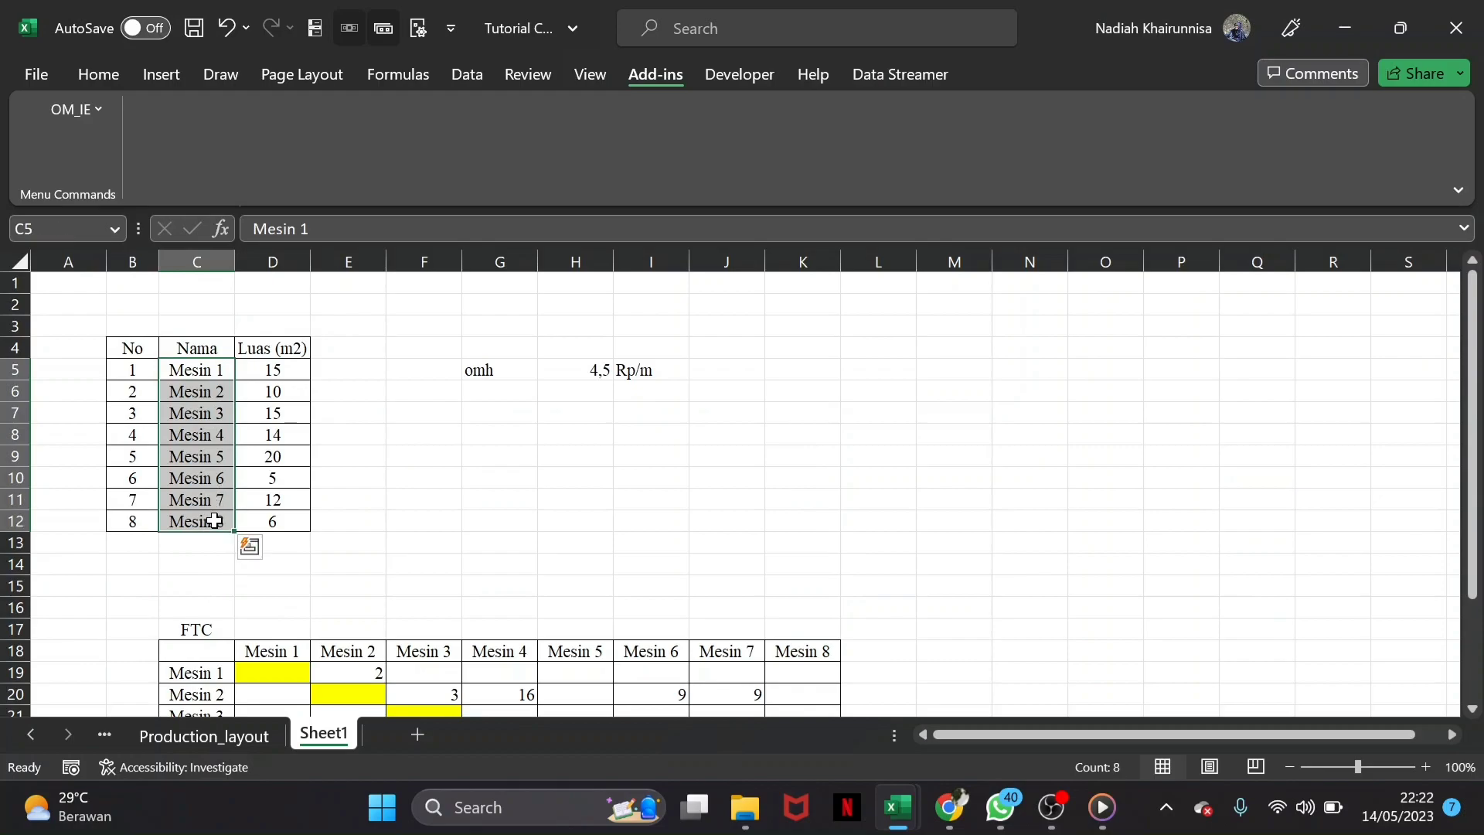
key(ctrl+c)
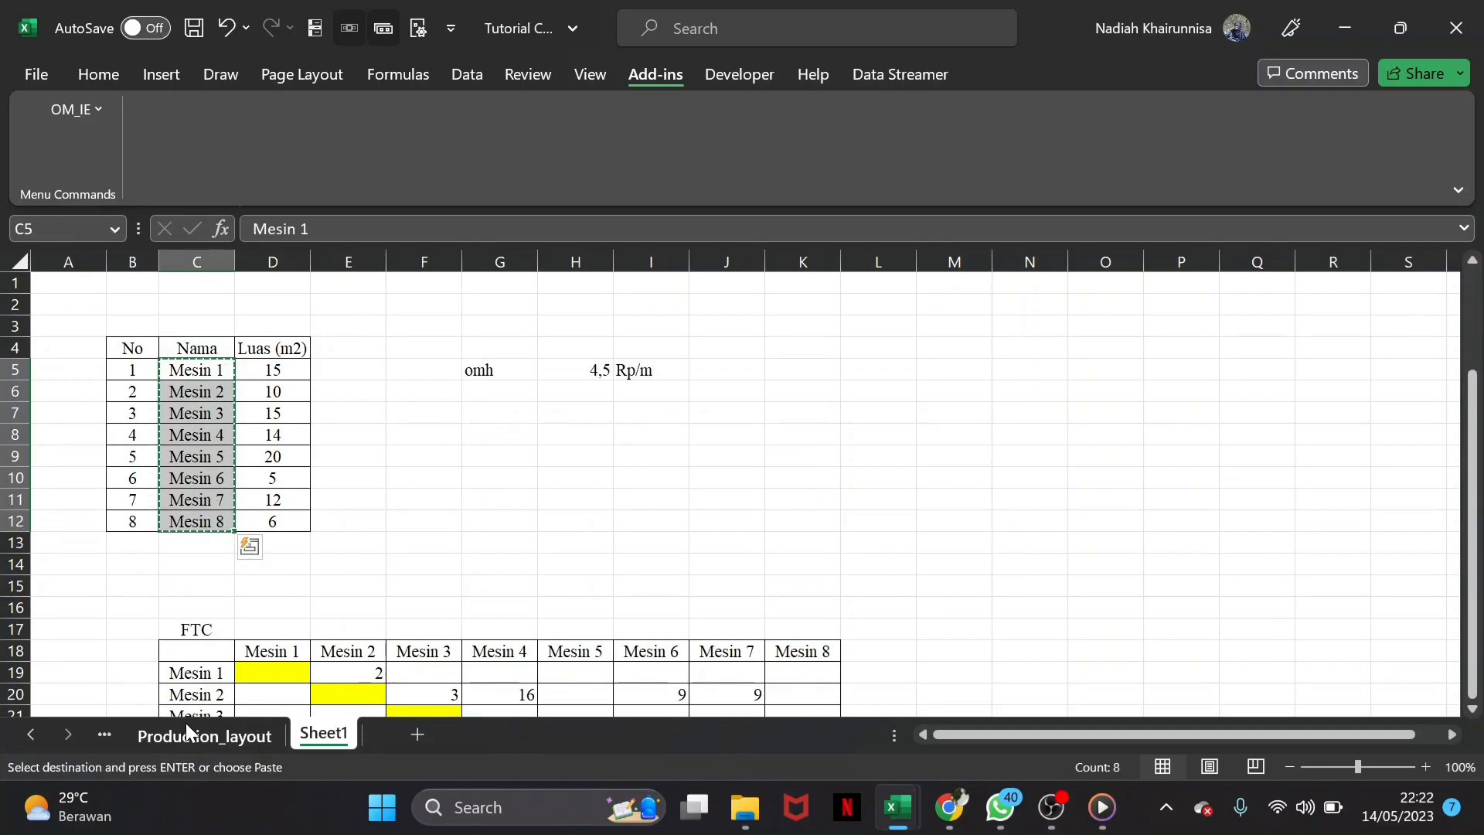
click(185, 733)
click(222, 472)
key(ctrl+v)
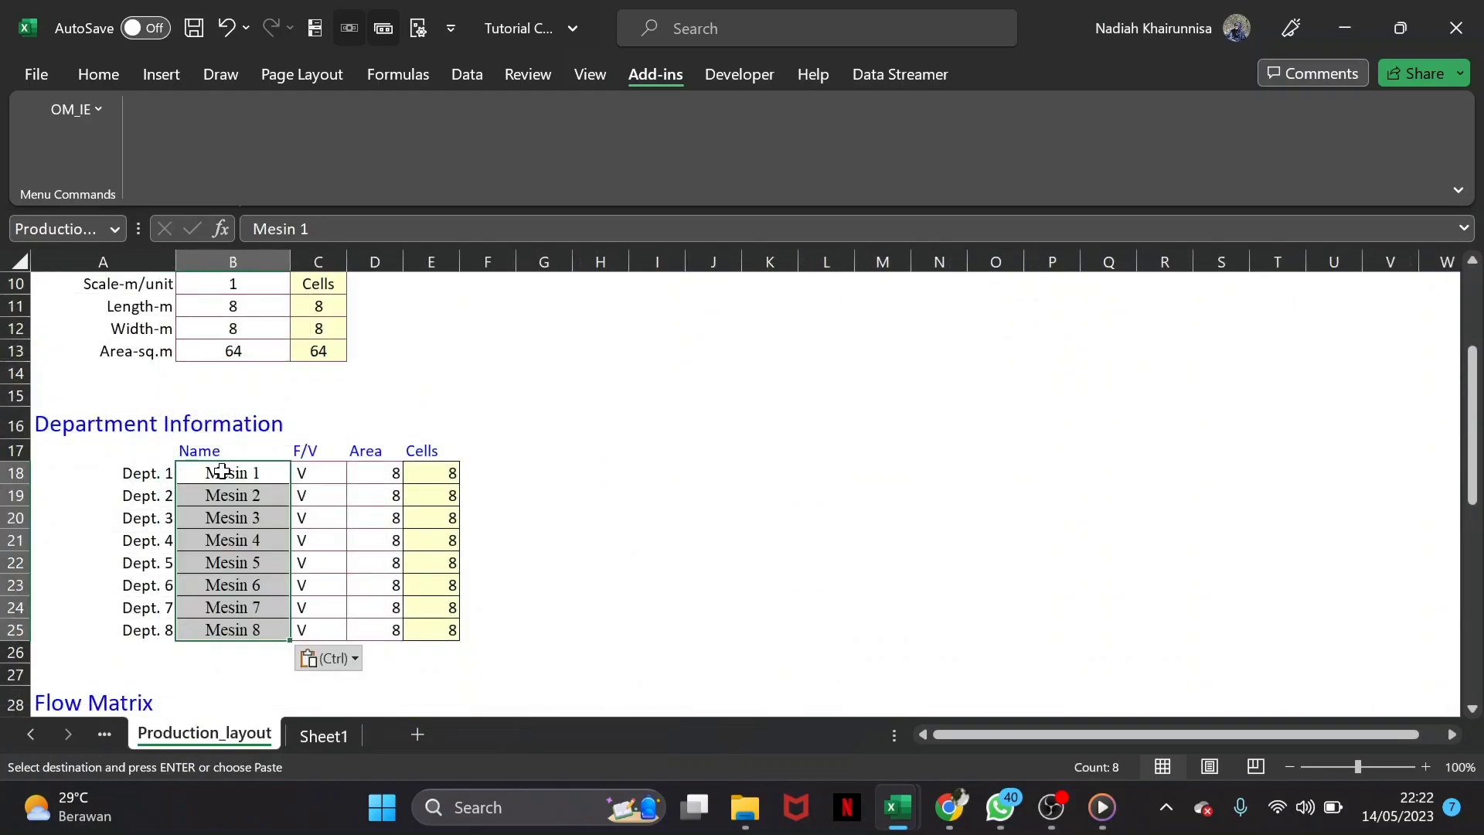
Copy the eight machine areas in the Luas (m2) column of Sheet1 into the Department Information areas, starting at D18
click(336, 449)
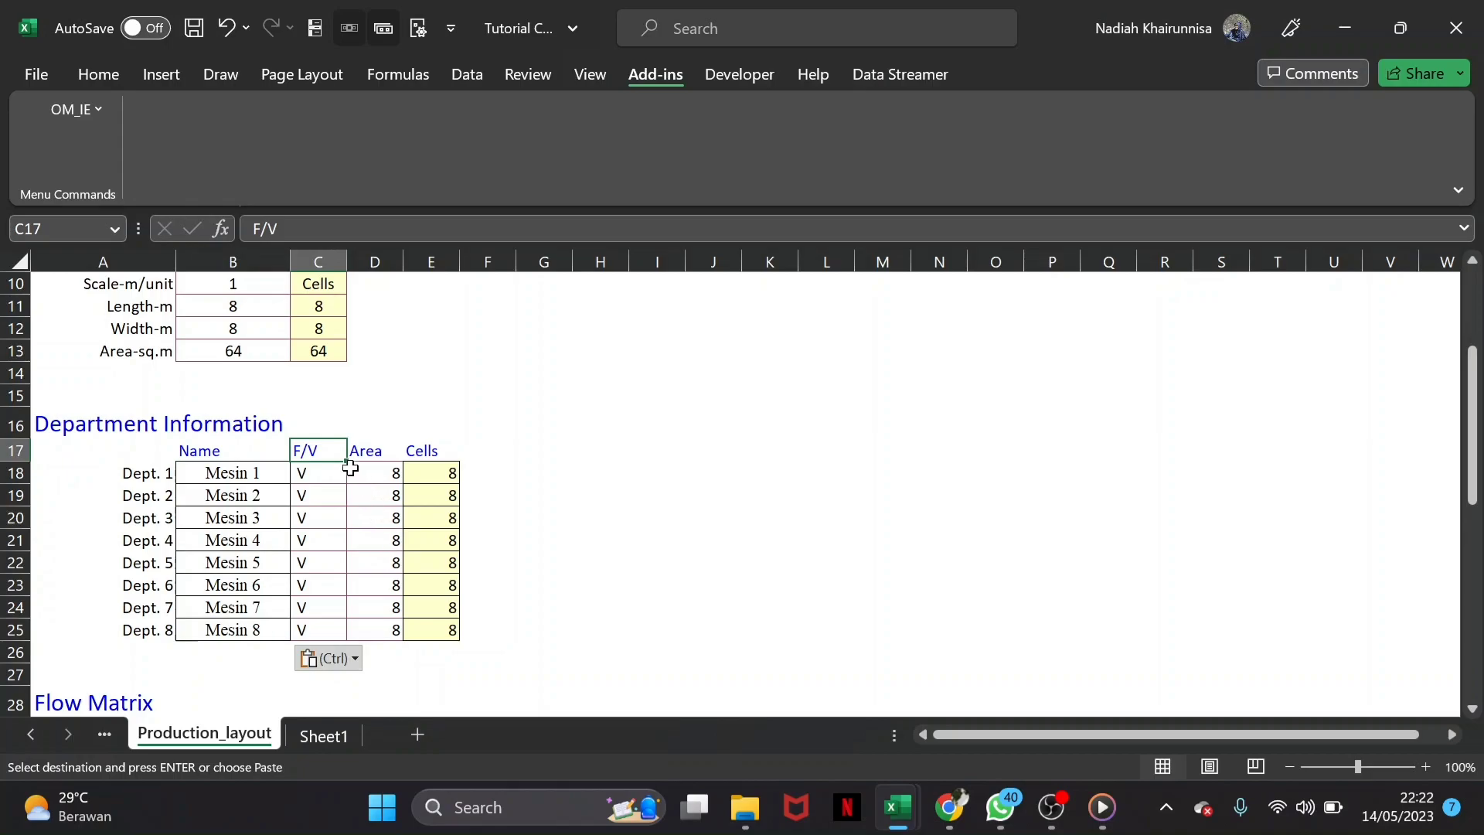
click(400, 475)
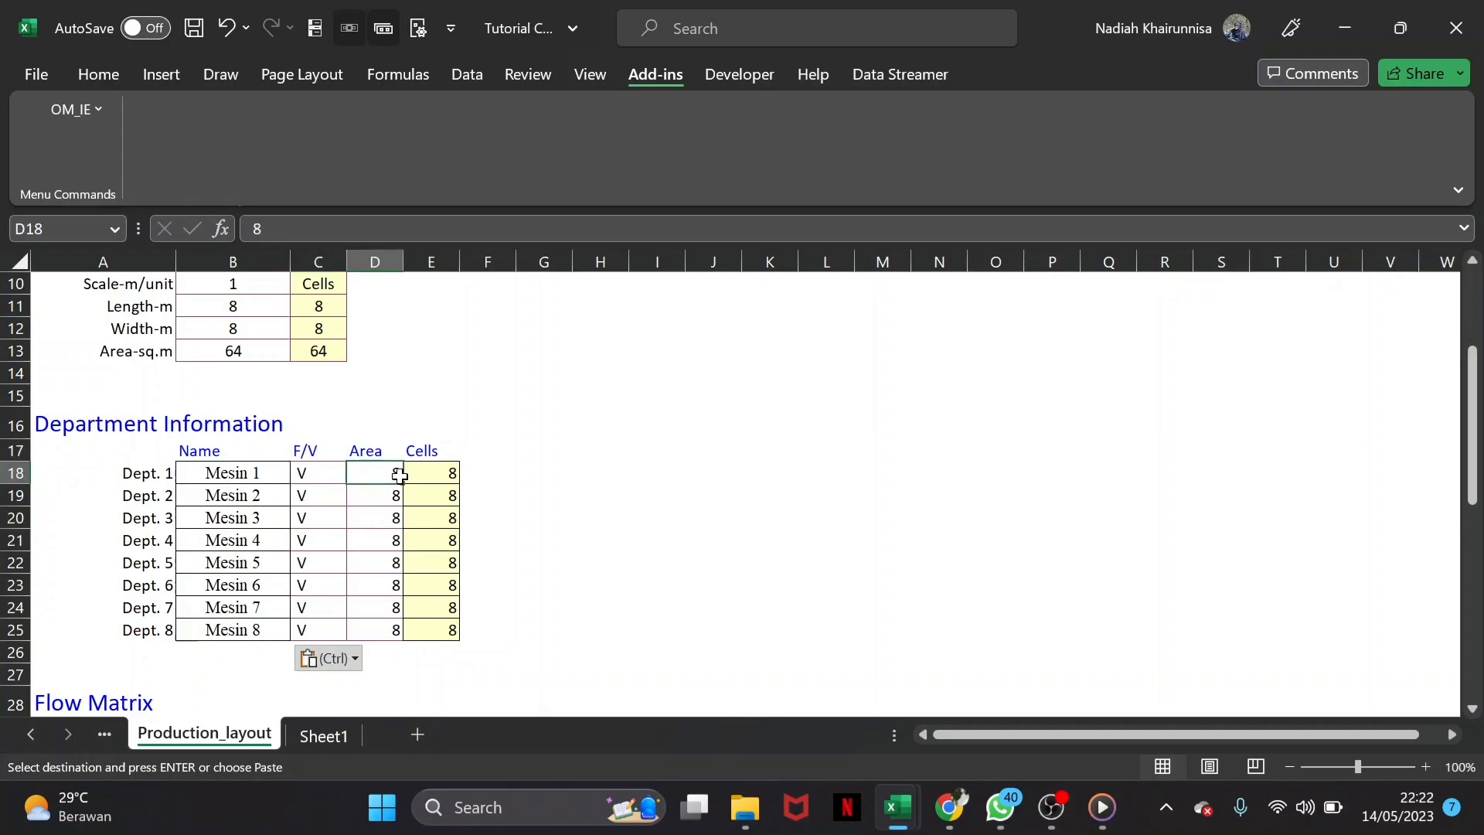
scroll(391, 541, down, 1)
click(315, 739)
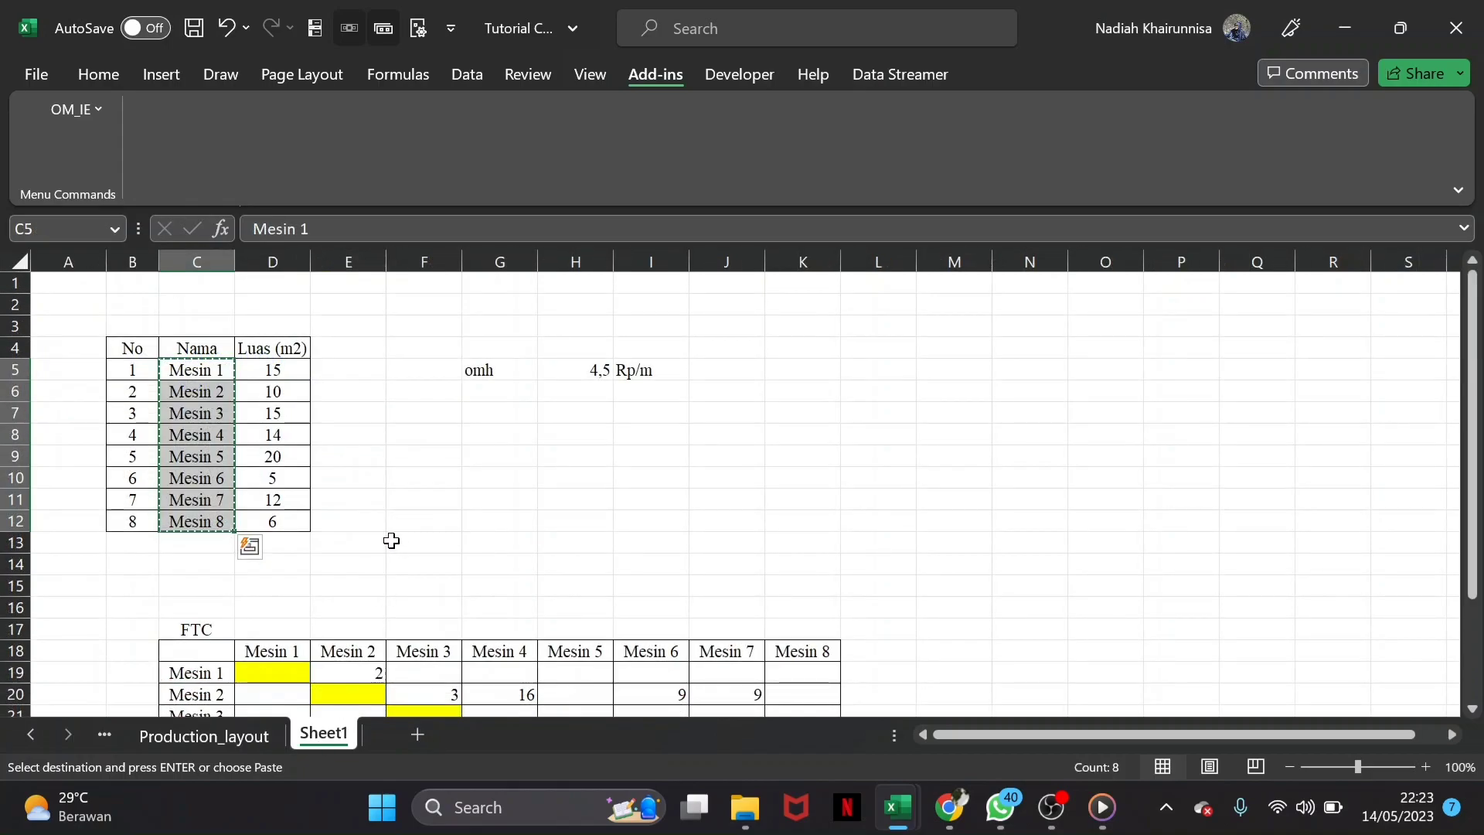
drag(294, 374, 298, 520)
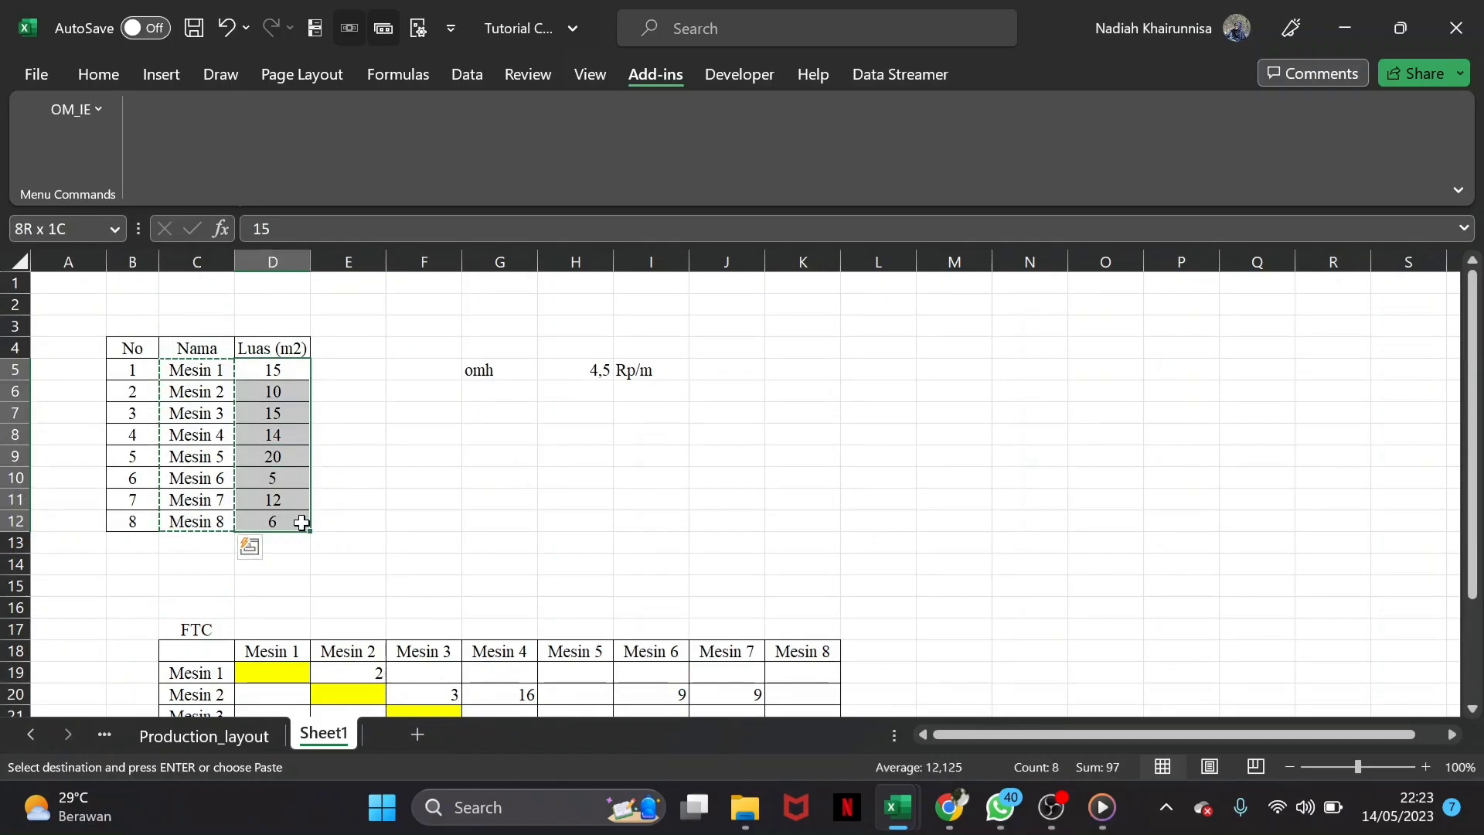
click(206, 736)
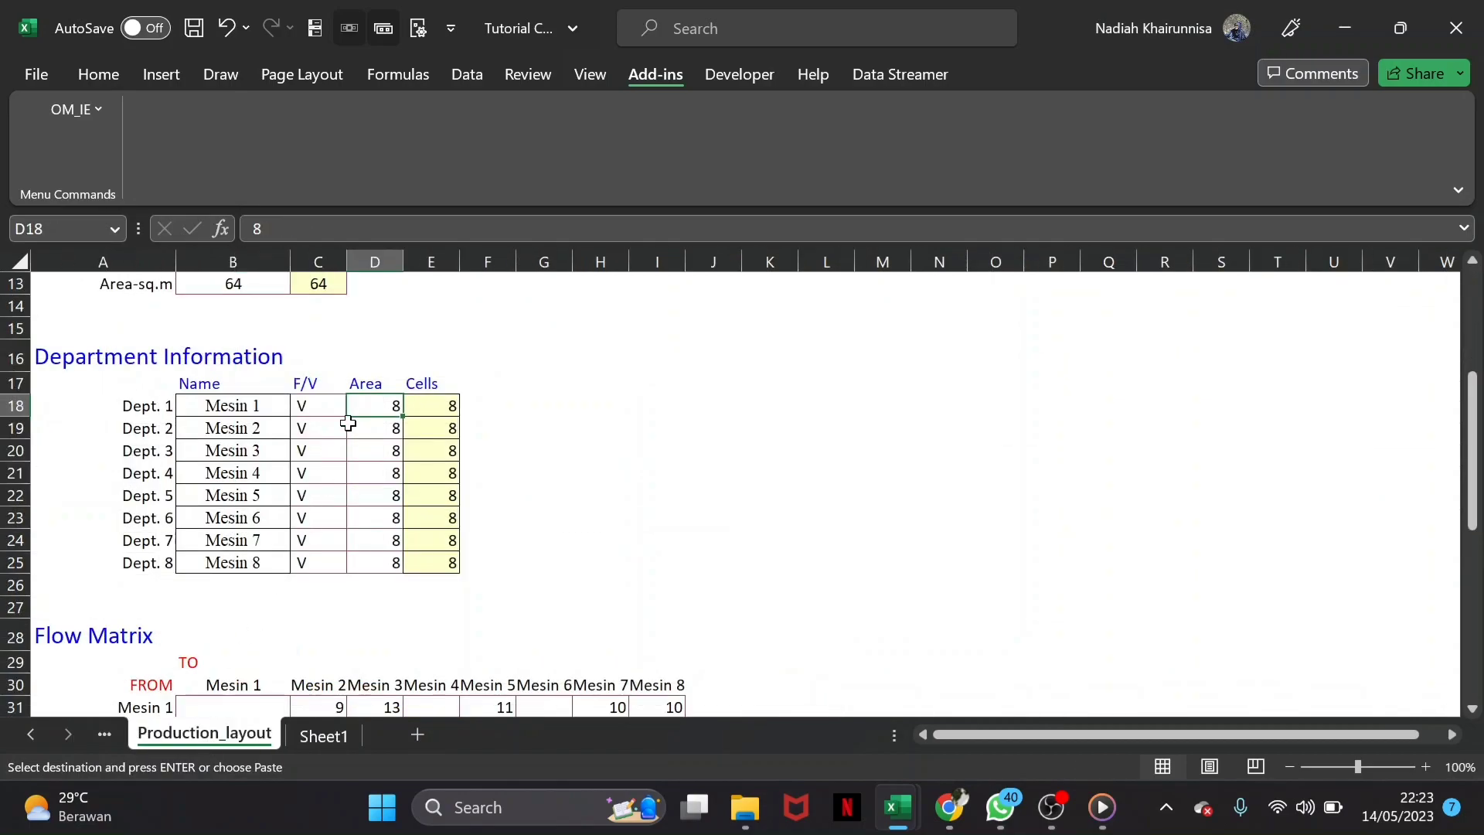
key(ctrl+v)
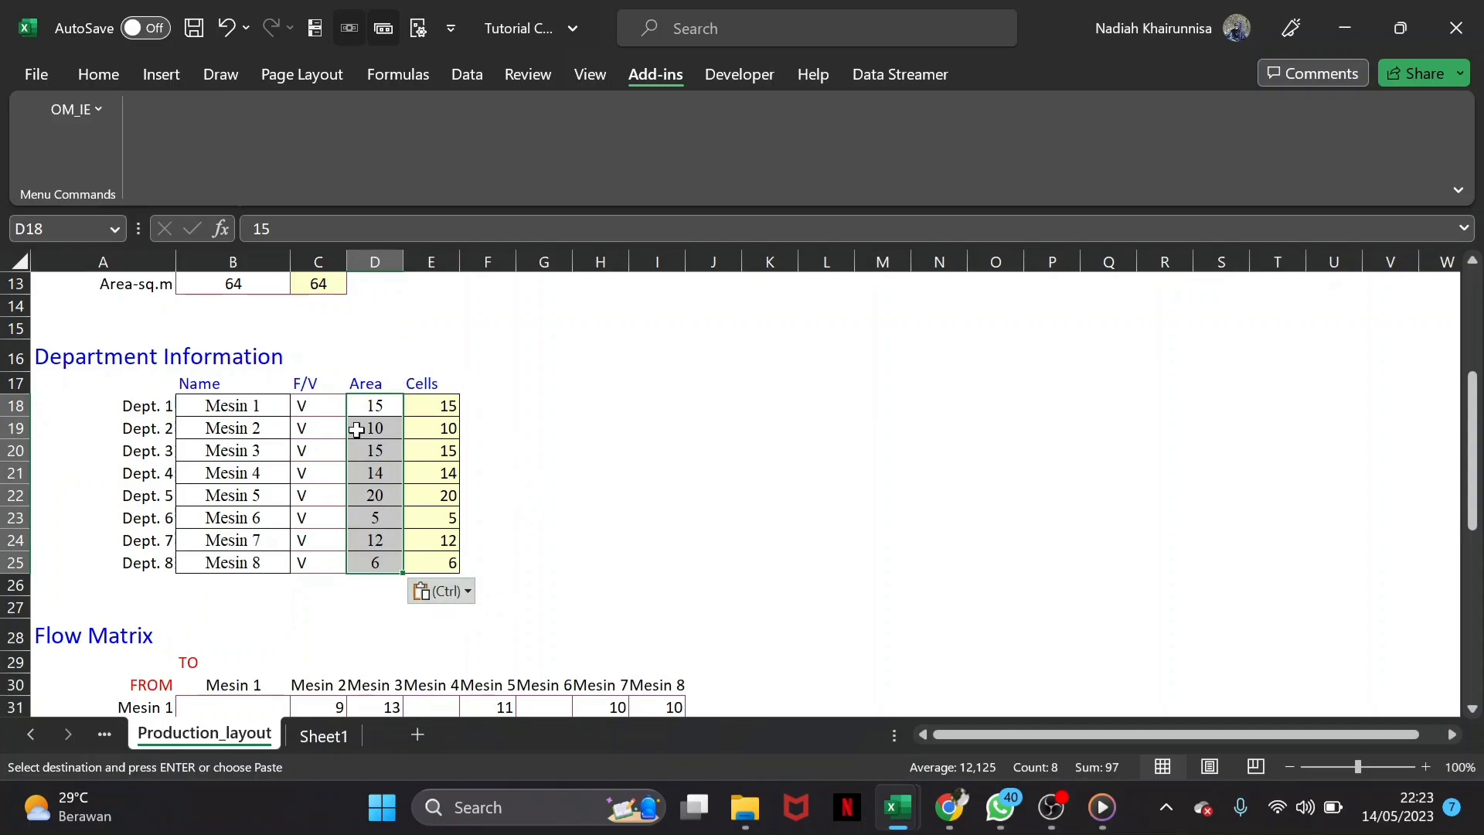
scroll(476, 467, up, 1)
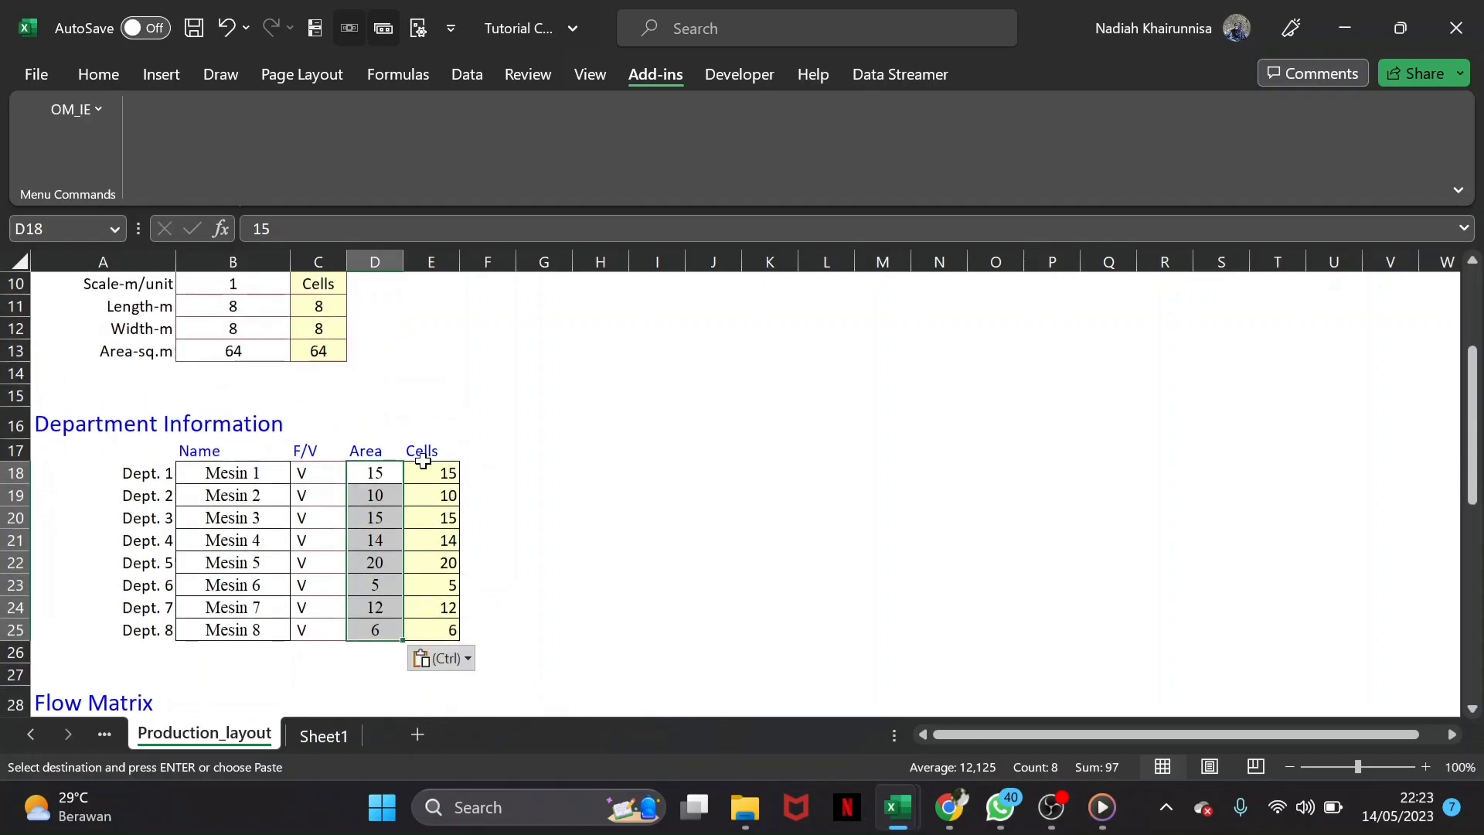
scroll(512, 477, up, 1)
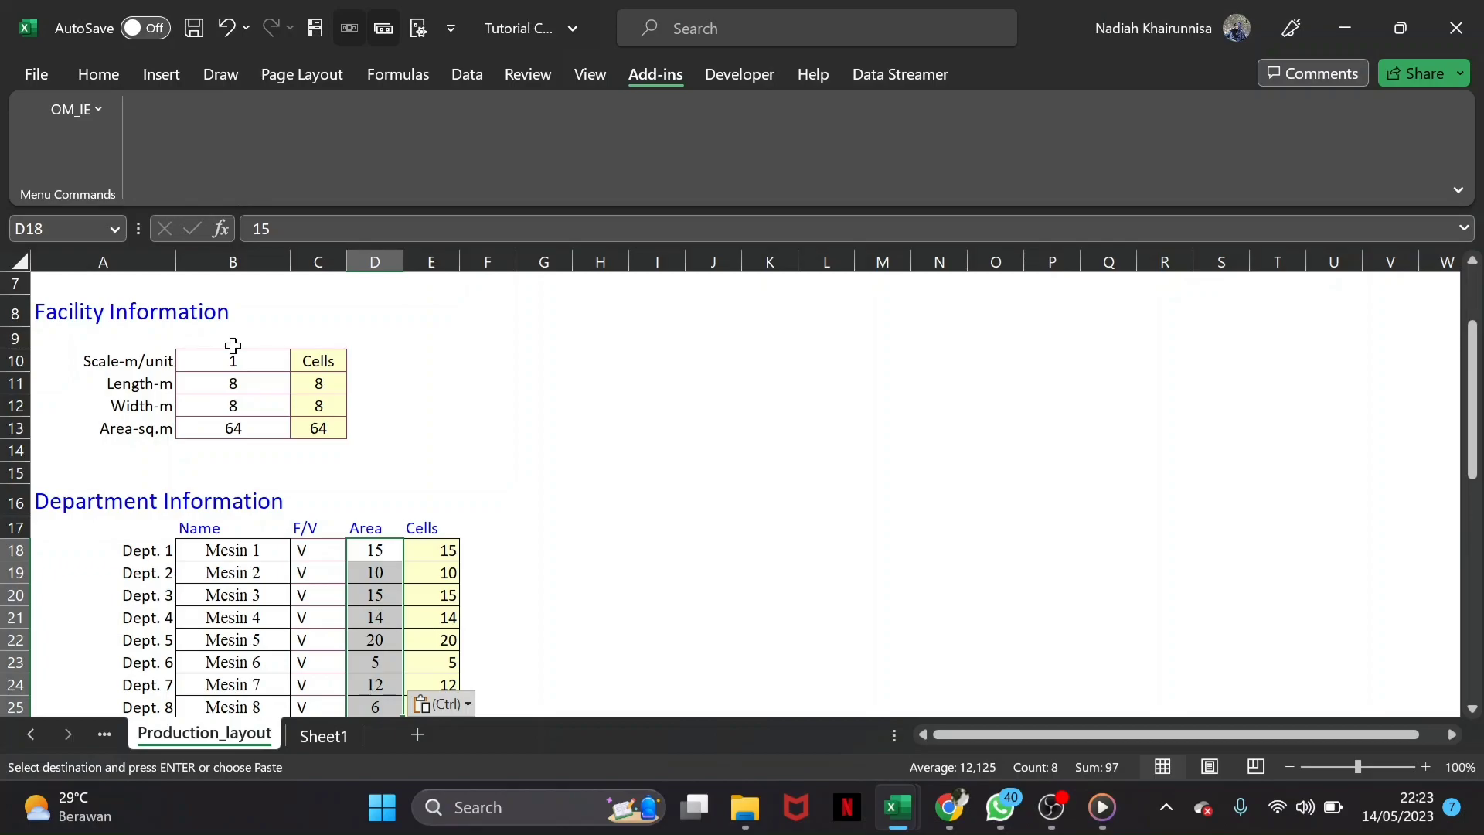
Copy the FTC matrix values in D19:K26 of Sheet1 into the Flow Matrix, starting at B31
scroll(471, 396, down, 5)
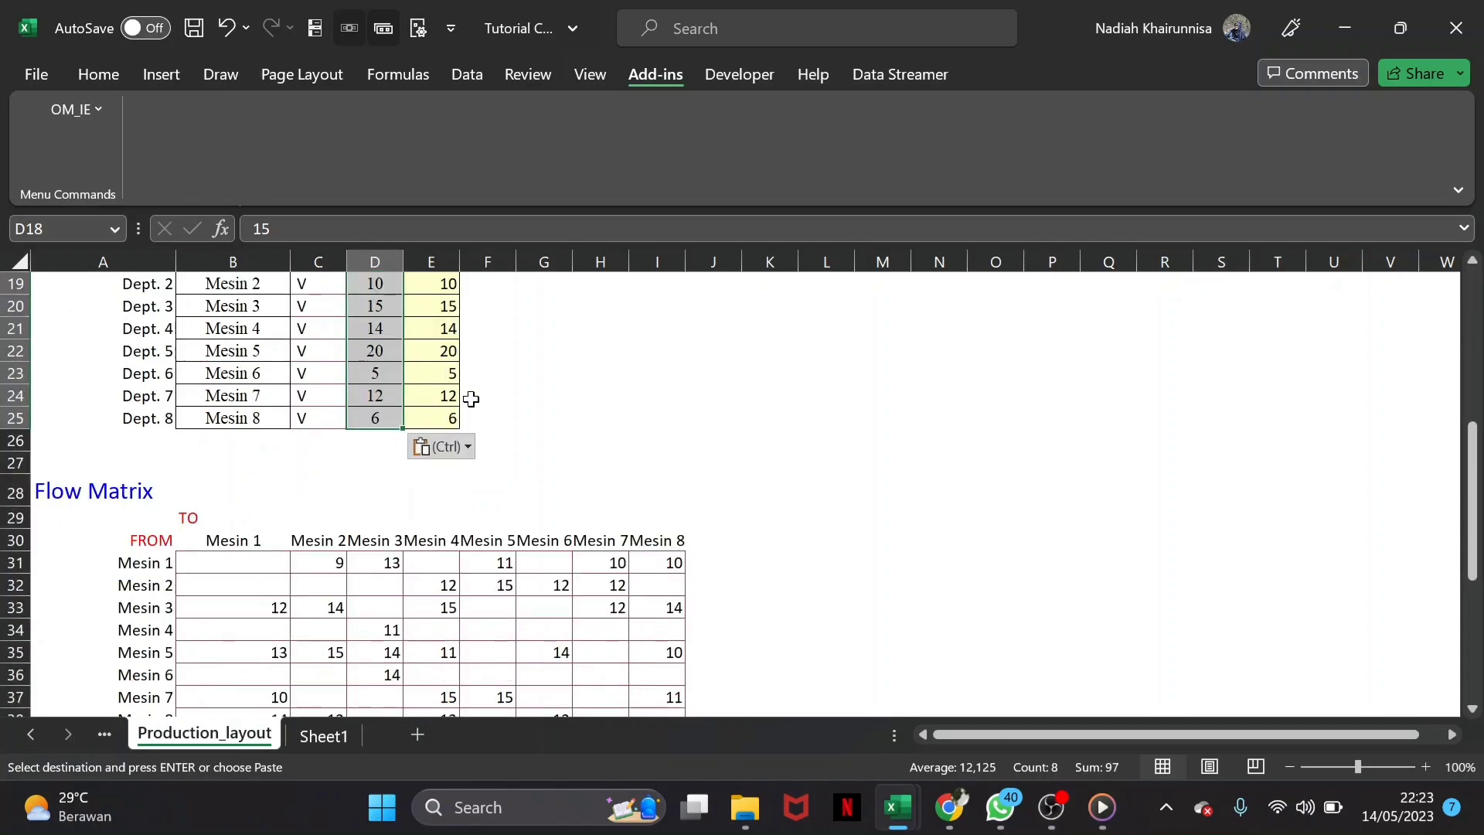
scroll(471, 399, down, 1)
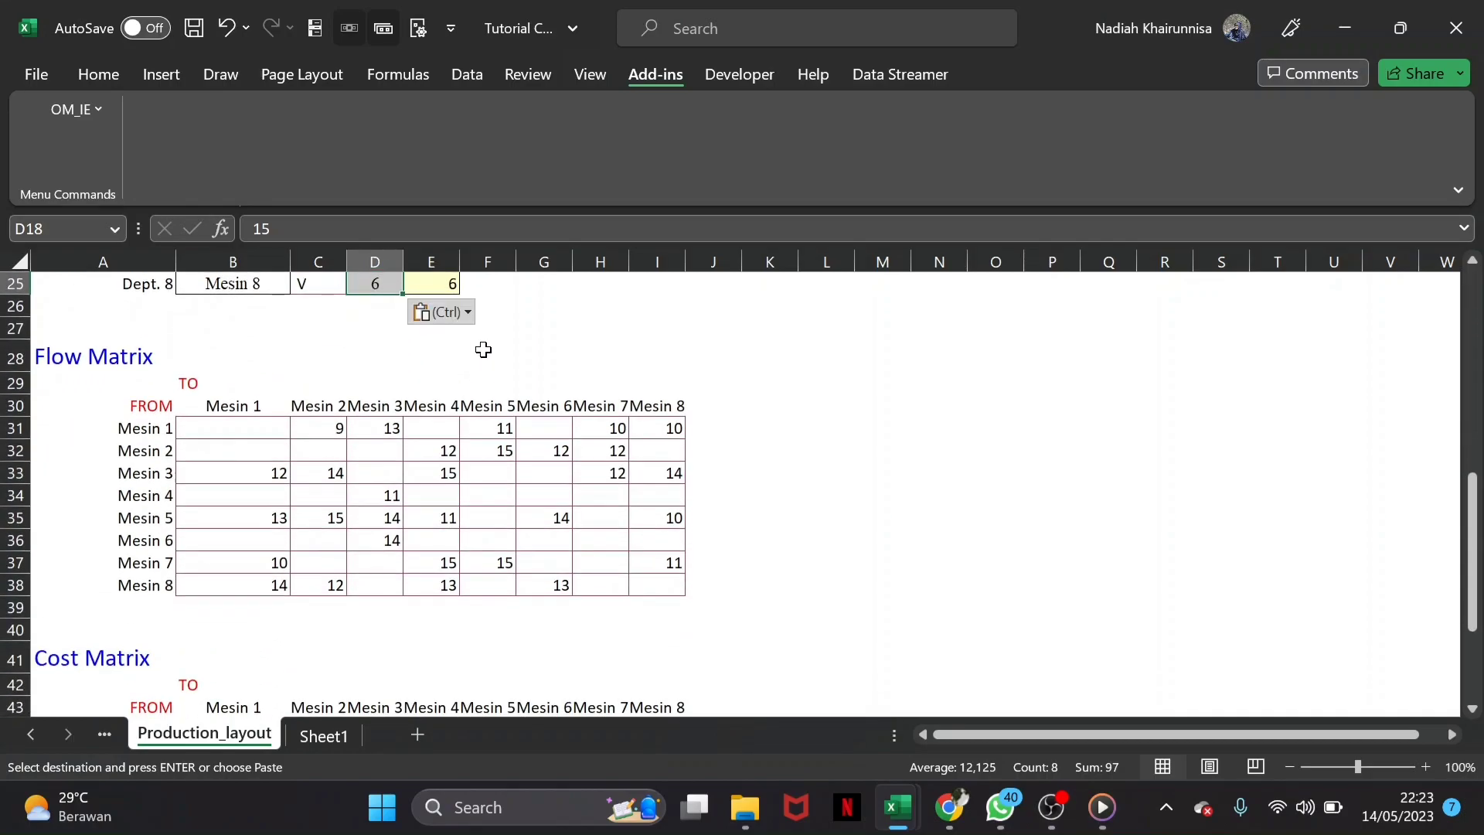
click(332, 743)
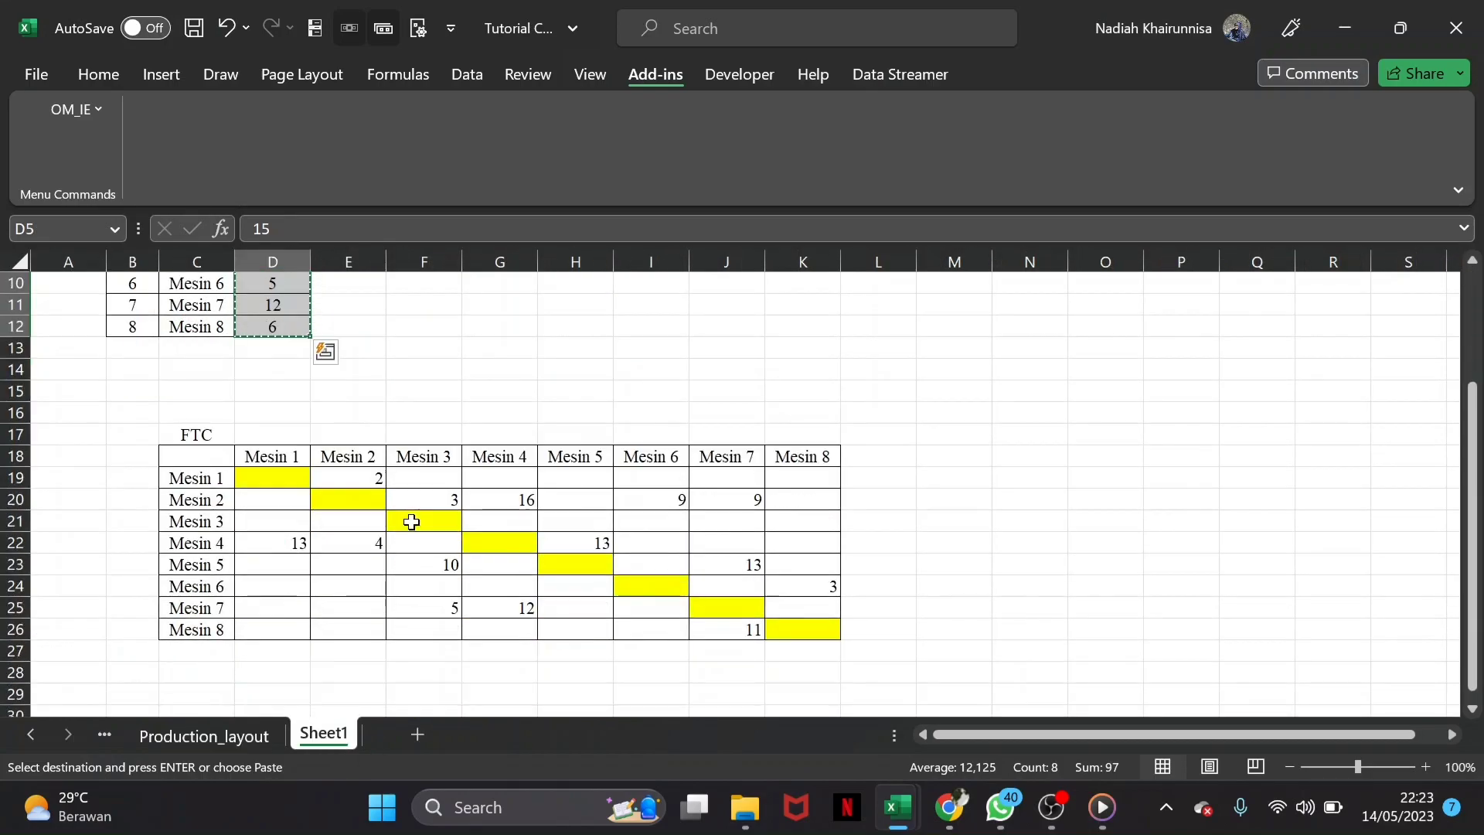
drag(290, 478, 785, 629)
key(ctrl+c)
click(205, 736)
click(218, 420)
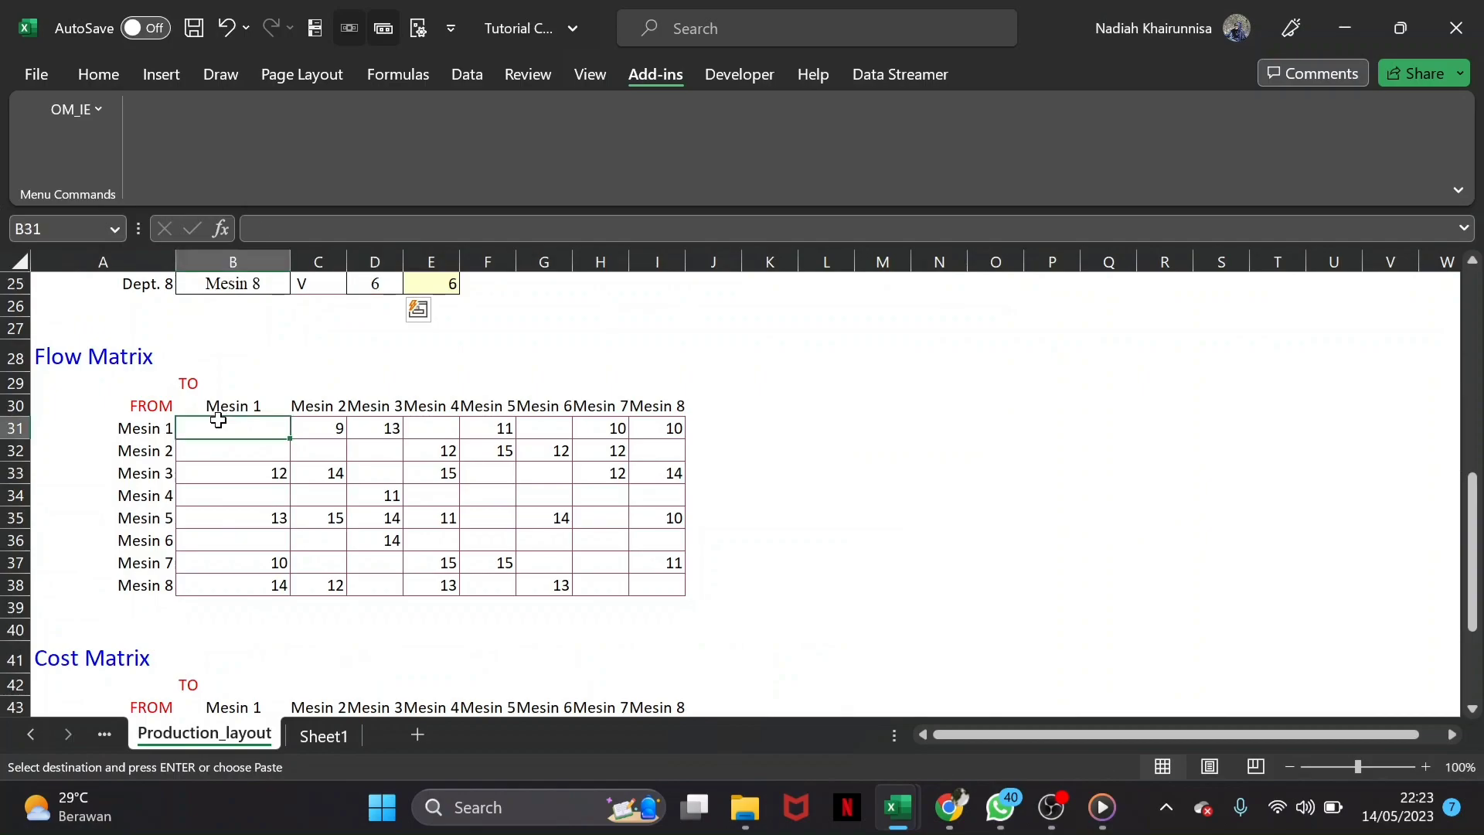
key(ctrl+v)
Enter the formula =B31*Sheet1!$H$5 in B44 of the Cost Matrix, multiplying the flow by the fixed omh cost
scroll(218, 420, down, 4)
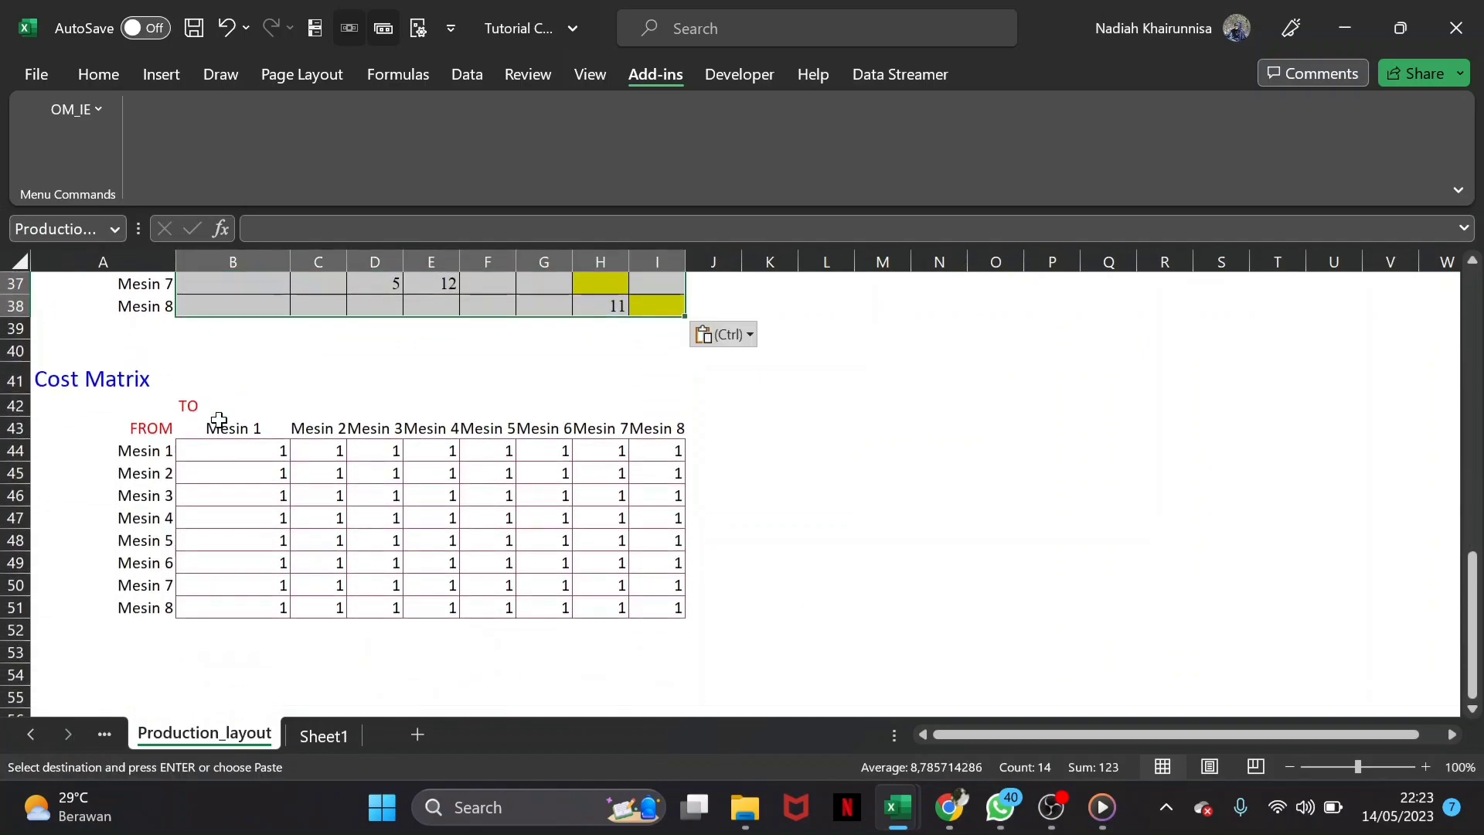
click(235, 450)
scroll(315, 459, up, 2)
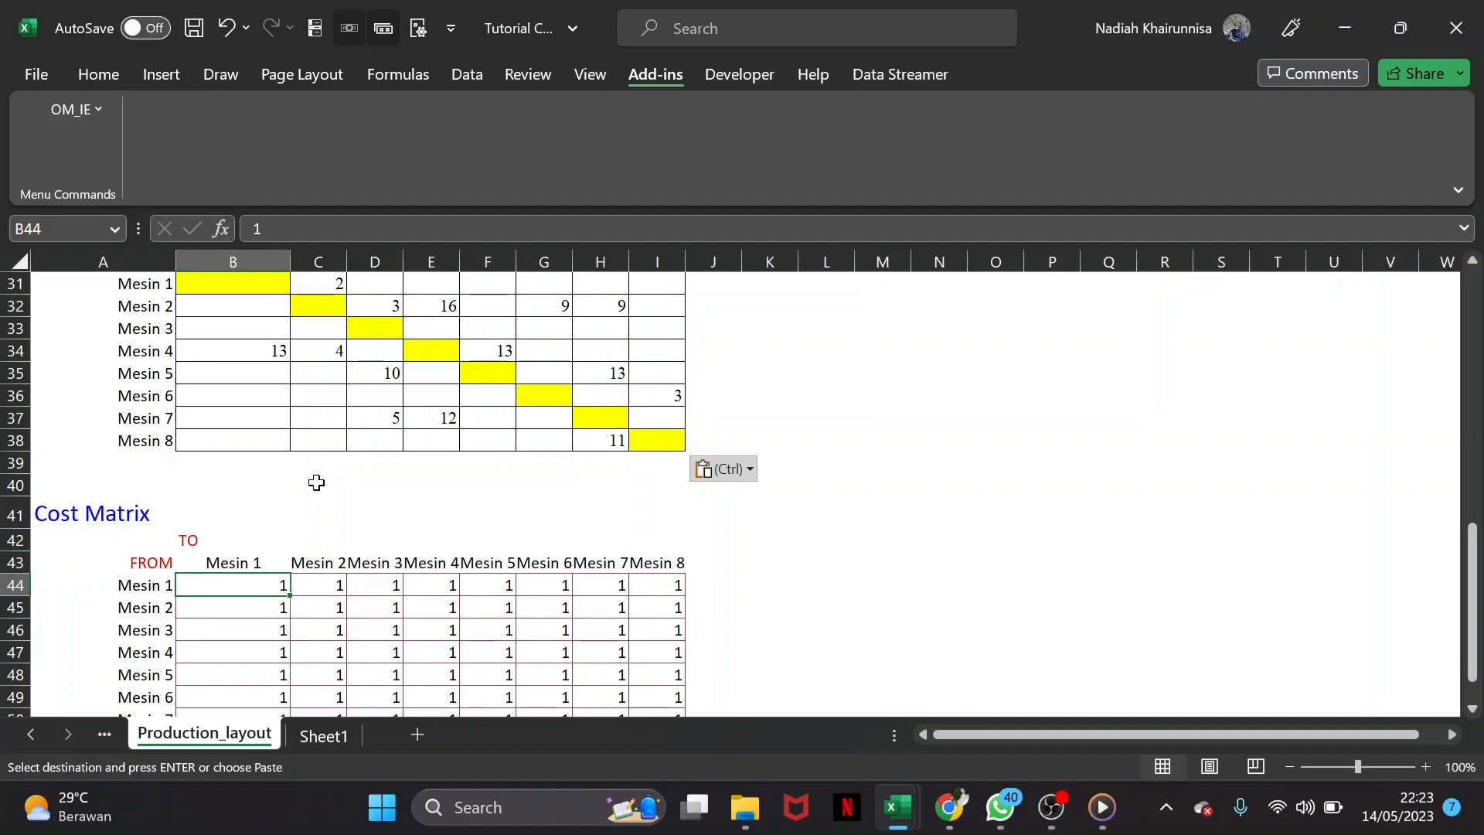
scroll(316, 482, up, 1)
scroll(316, 482, down, 1)
scroll(316, 482, up, 1)
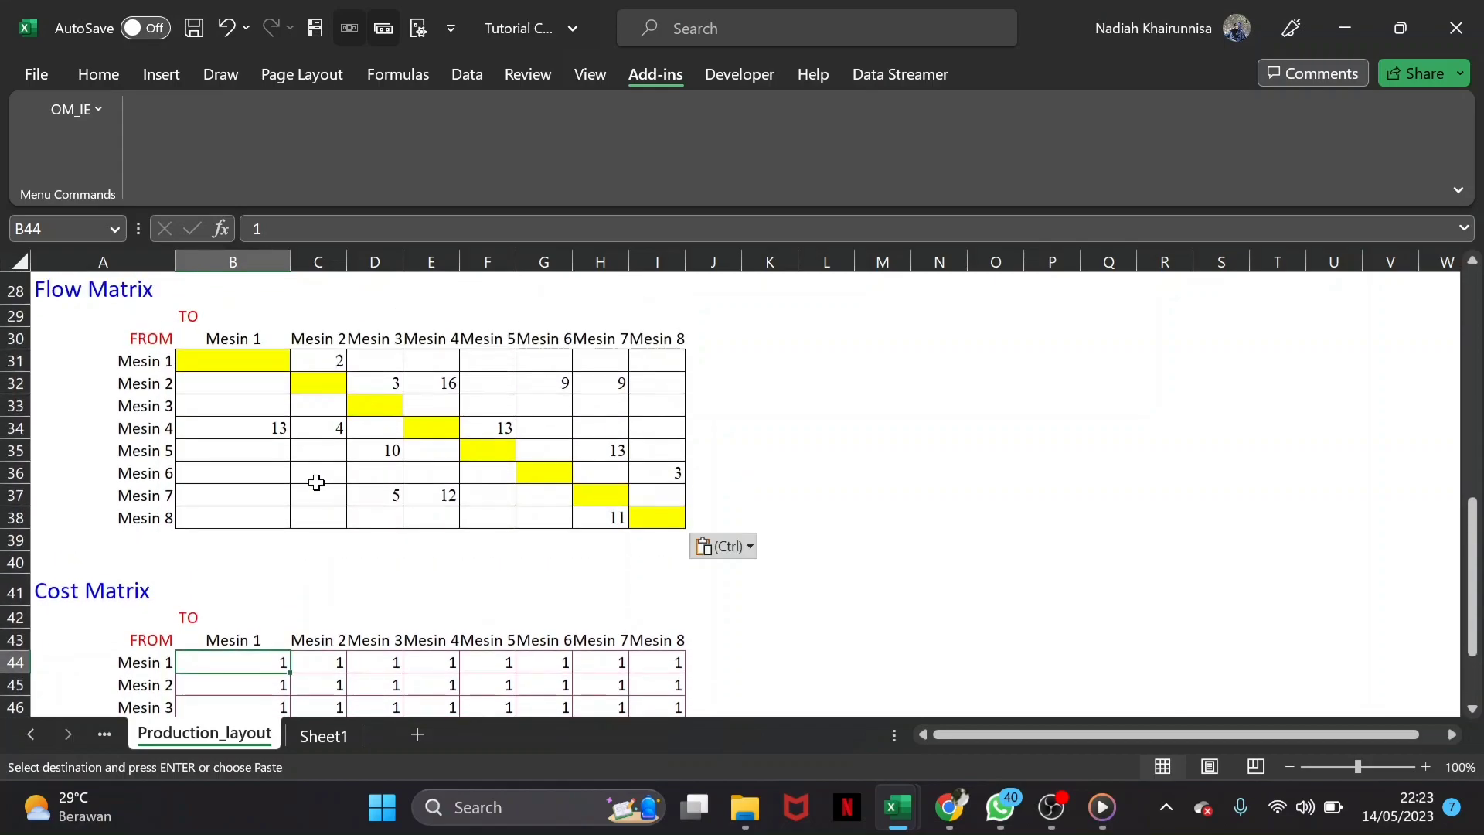
text(=)
click(270, 356)
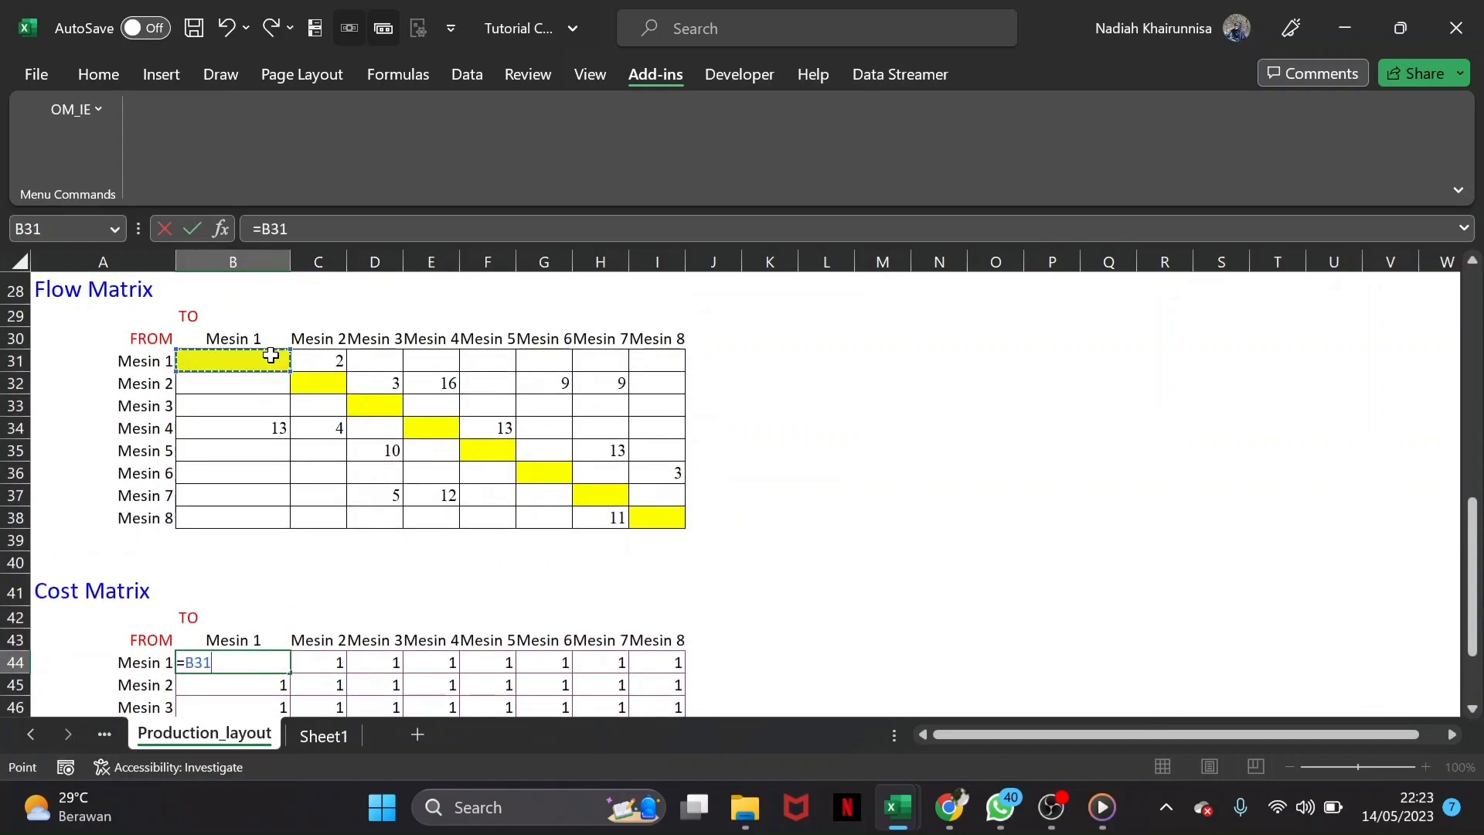
text(*)
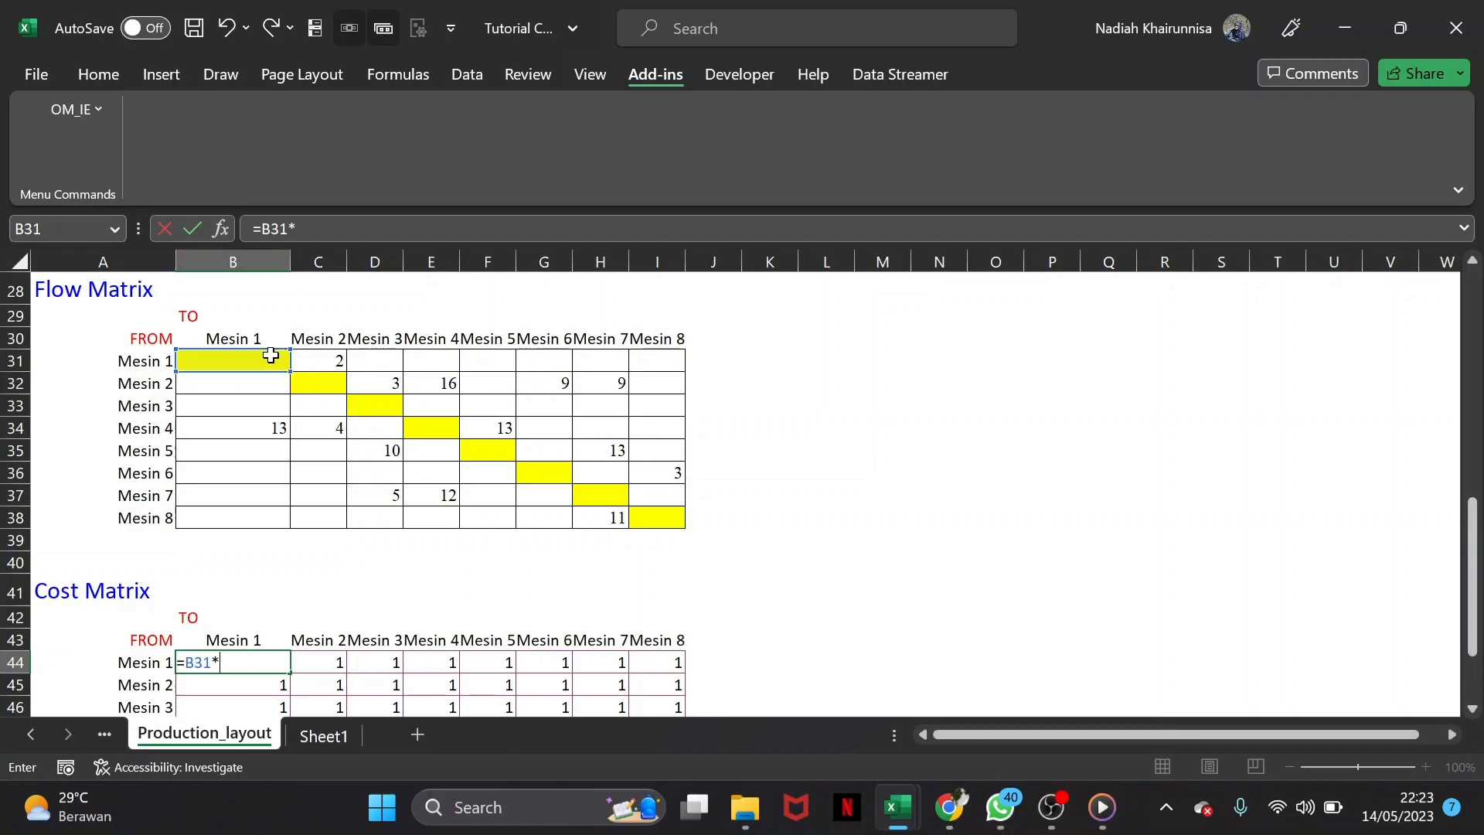
click(346, 740)
scroll(441, 603, up, 3)
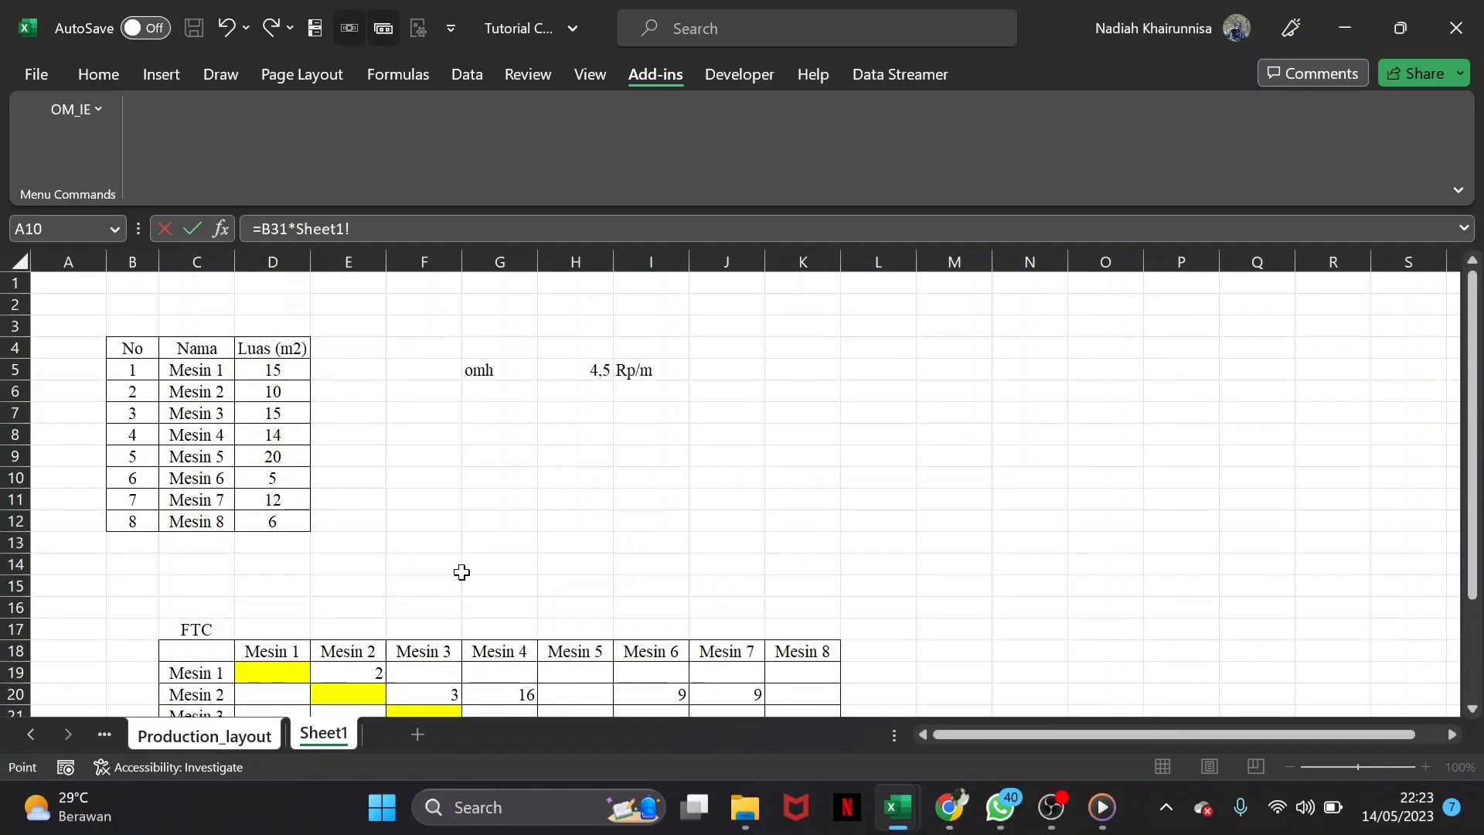
click(597, 370)
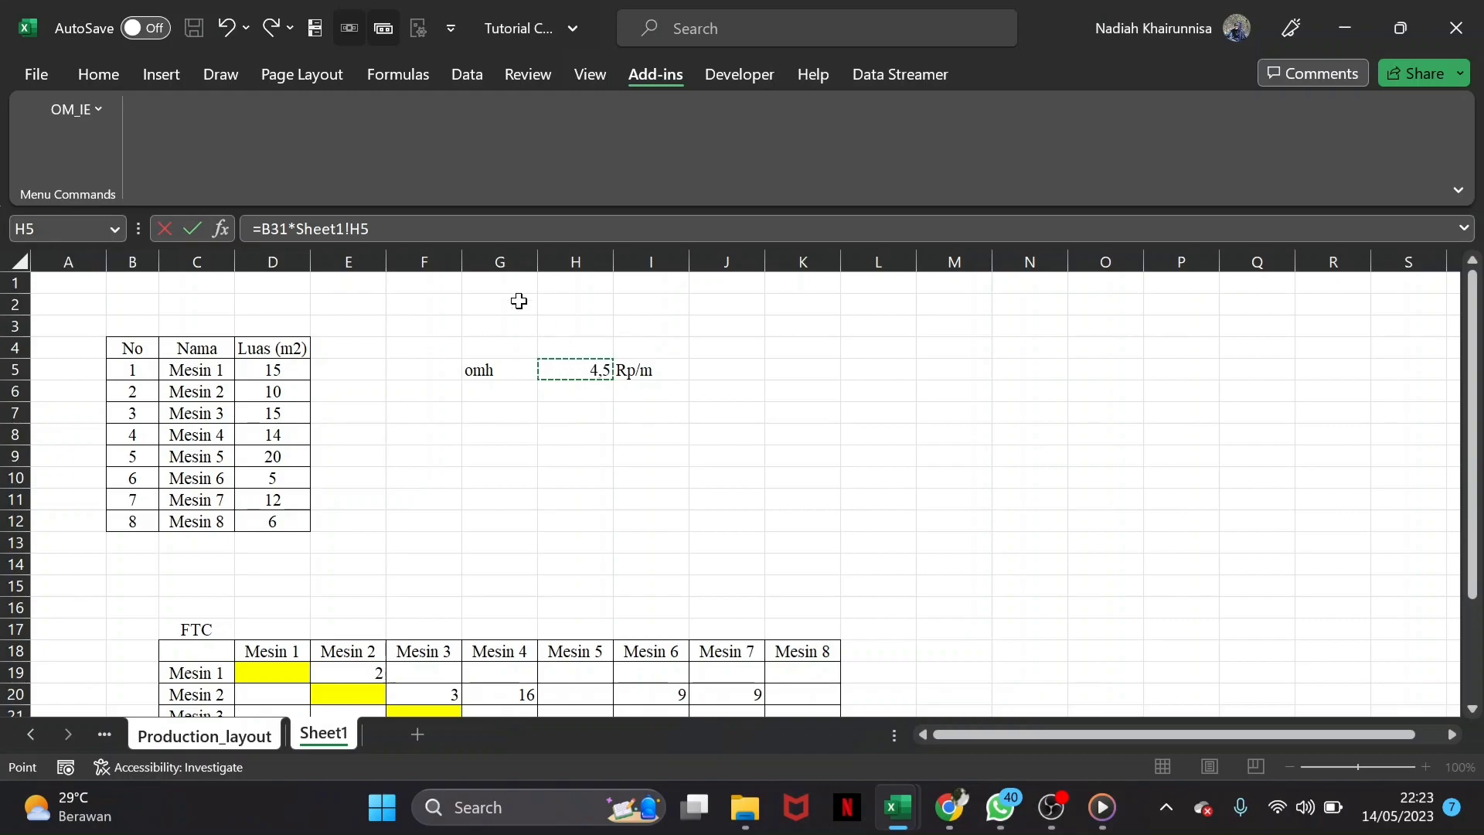
click(354, 228)
key(F4)
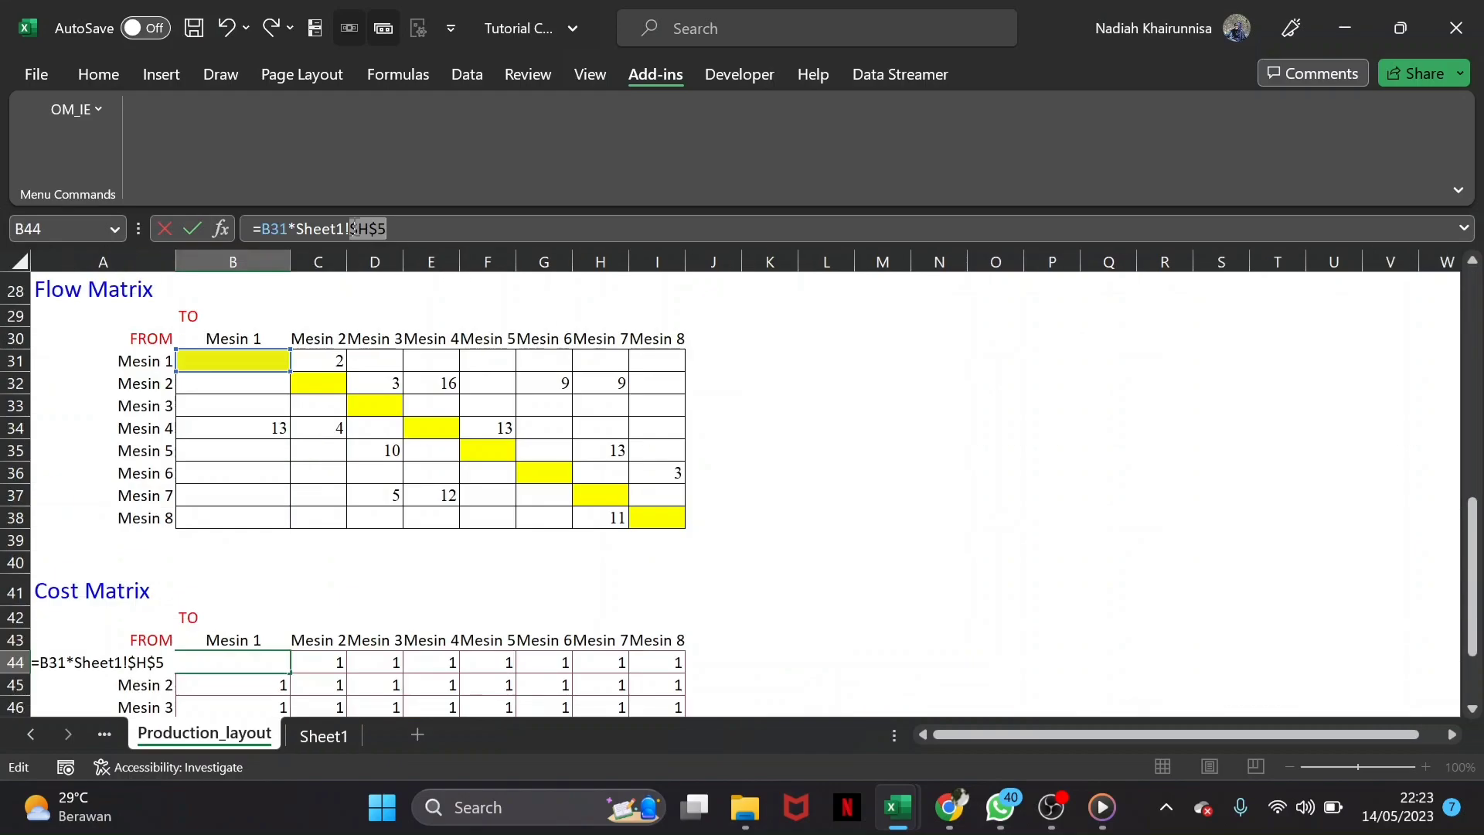
key(Return)
Fill the B44 cost formula across and down the whole Cost Matrix through I51
scroll(334, 492, down, 1)
click(282, 517)
drag(291, 528, 661, 690)
scroll(594, 553, up, 3)
scroll(594, 553, down, 4)
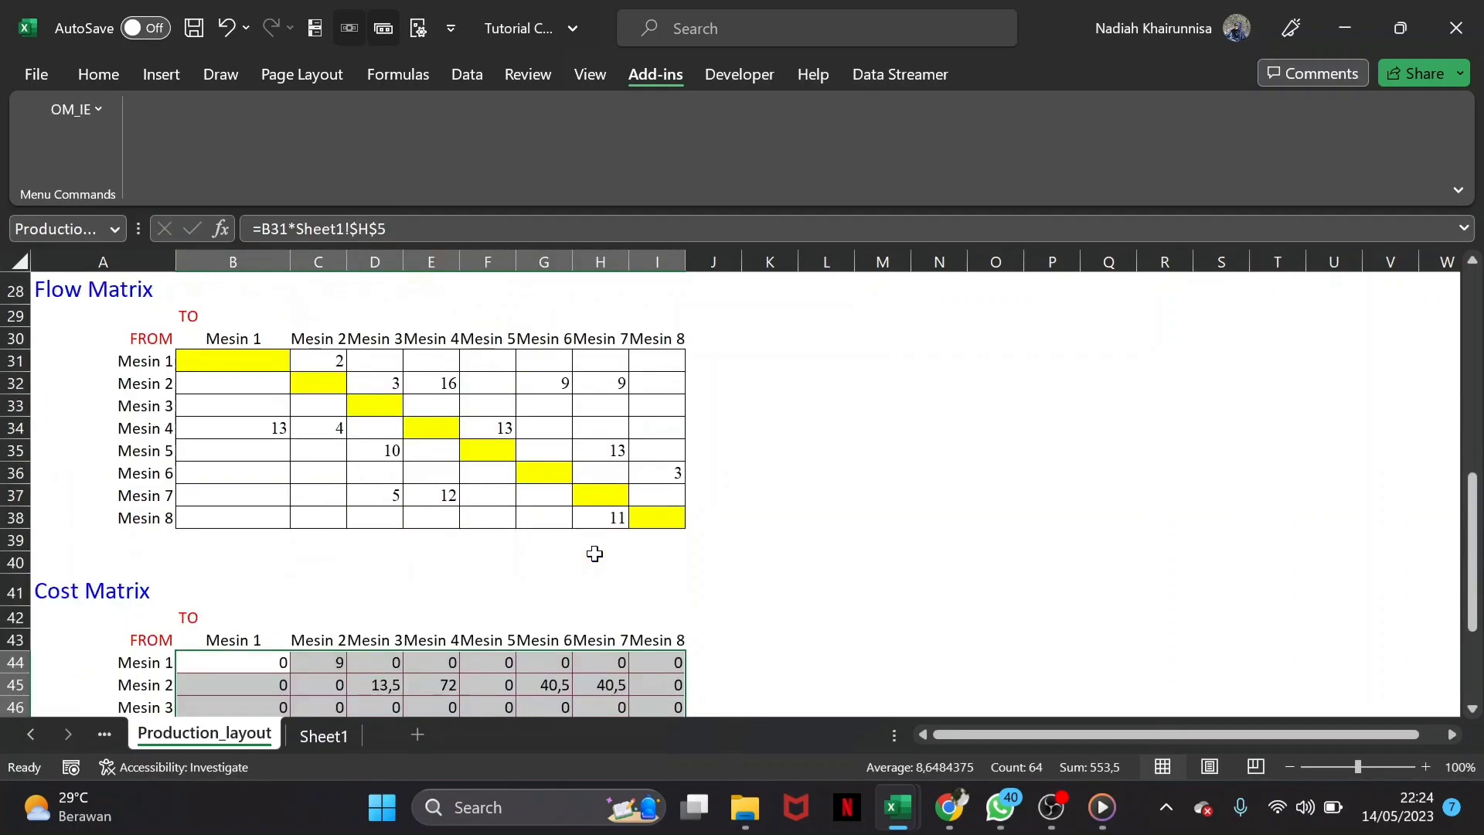
Try to define the facility from the completed layout data and dismiss the resulting dialog
scroll(594, 553, up, 12)
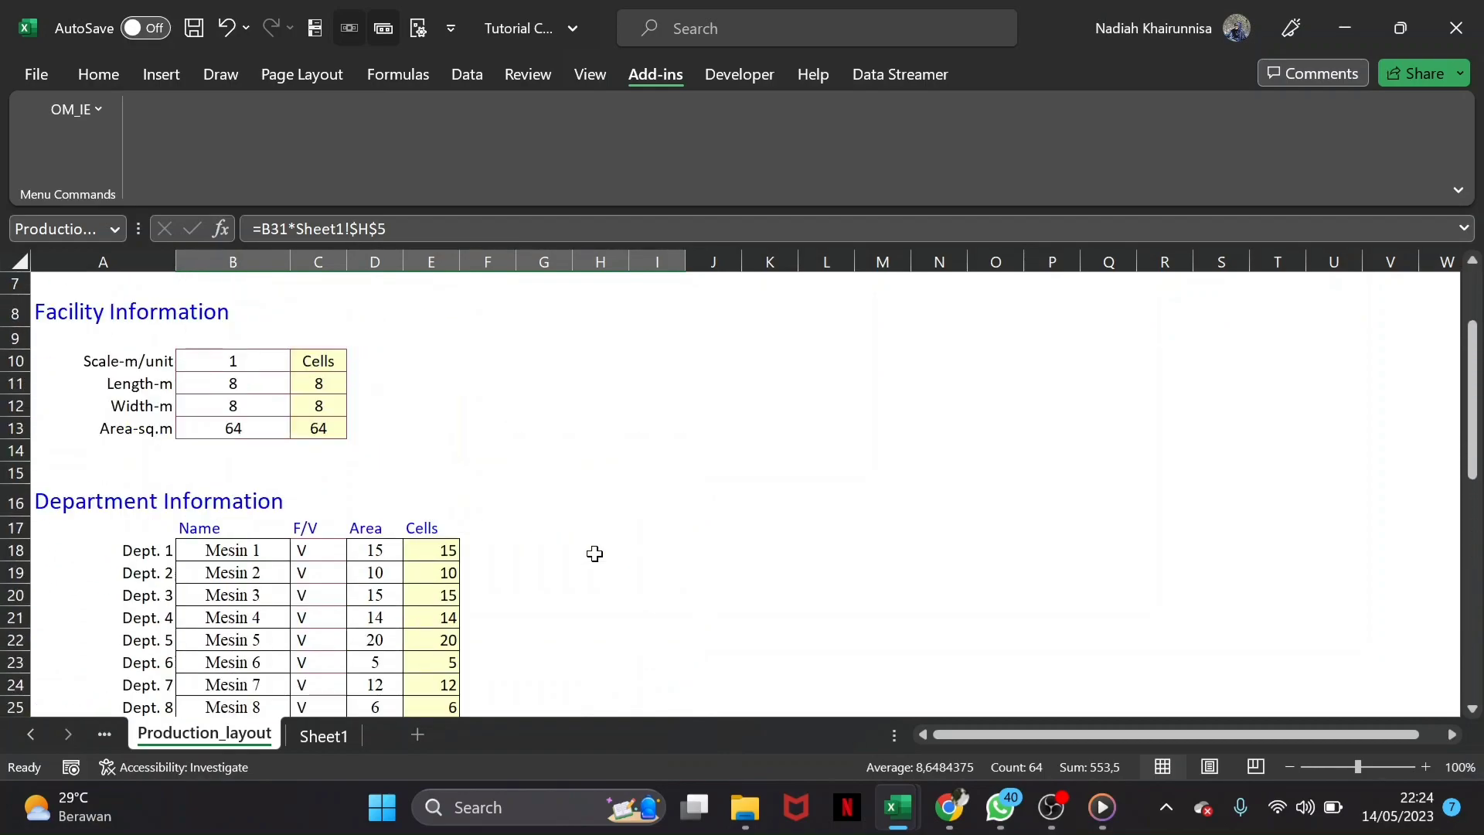
scroll(595, 554, down, 11)
scroll(595, 554, up, 11)
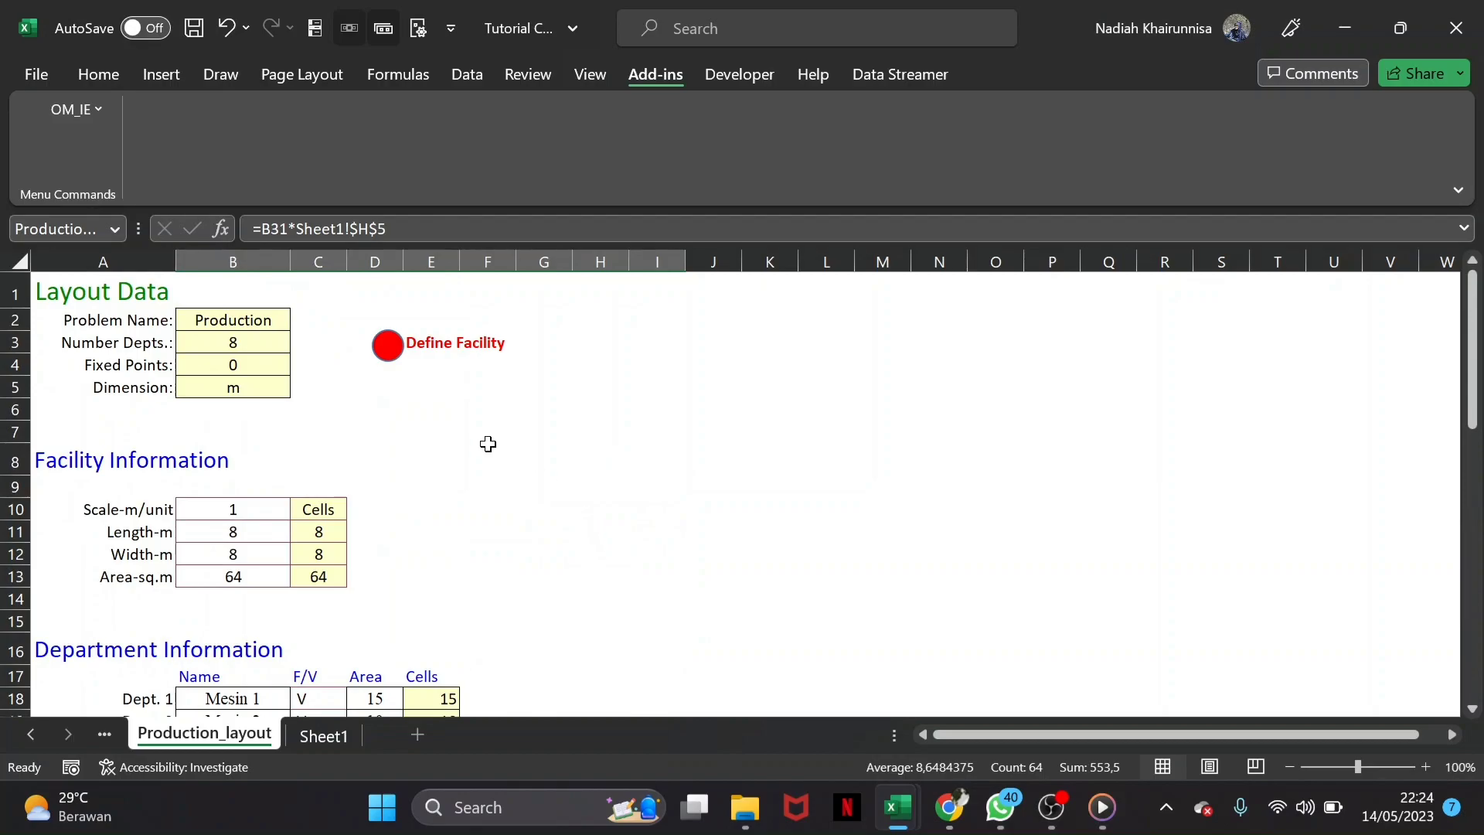
click(388, 345)
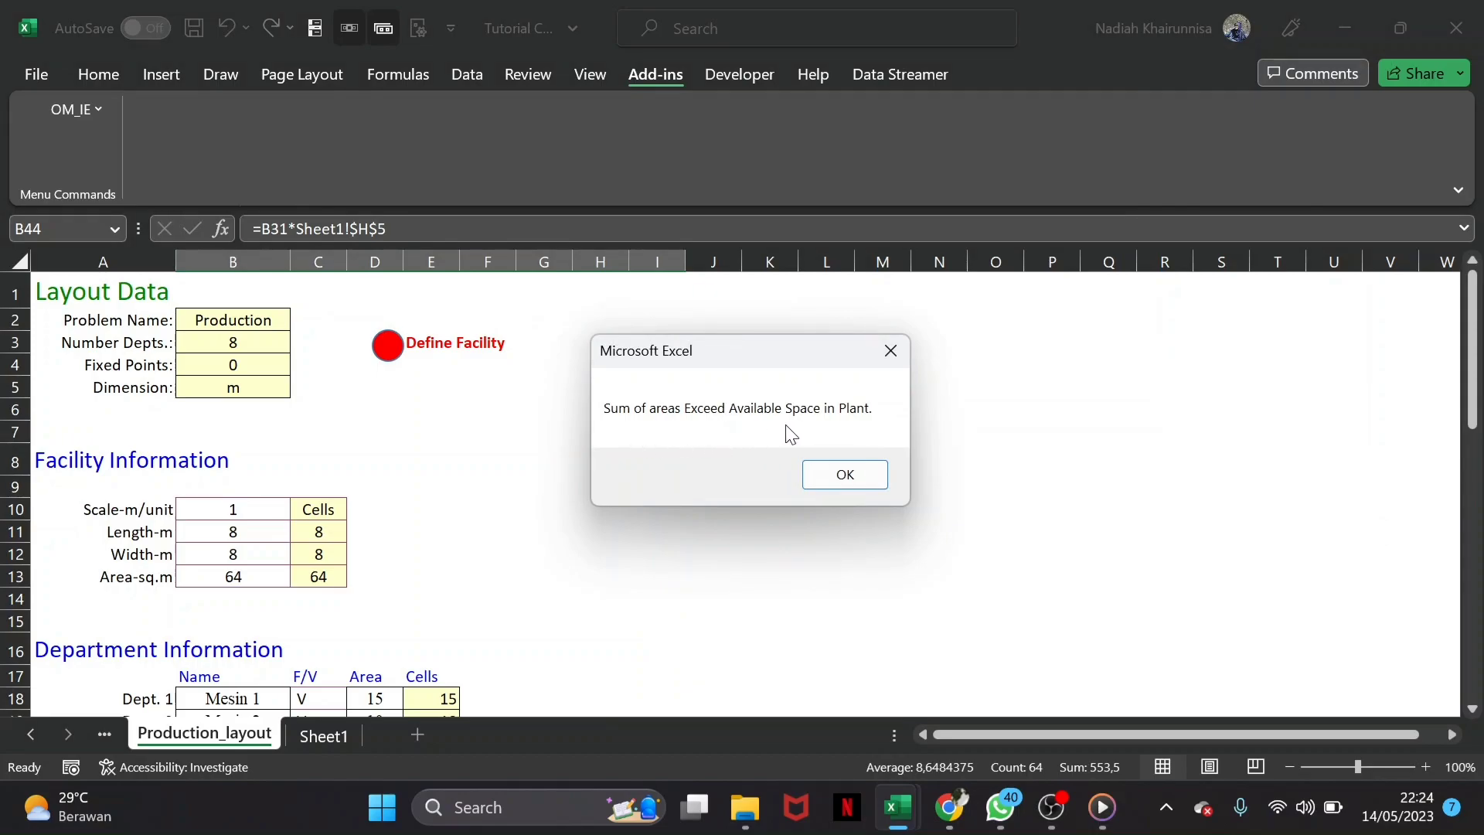
click(844, 474)
Total the department areas in D26 below the Department Information table with the formula =SUM(D18:D25)
scroll(252, 490, down, 3)
scroll(251, 491, up, 2)
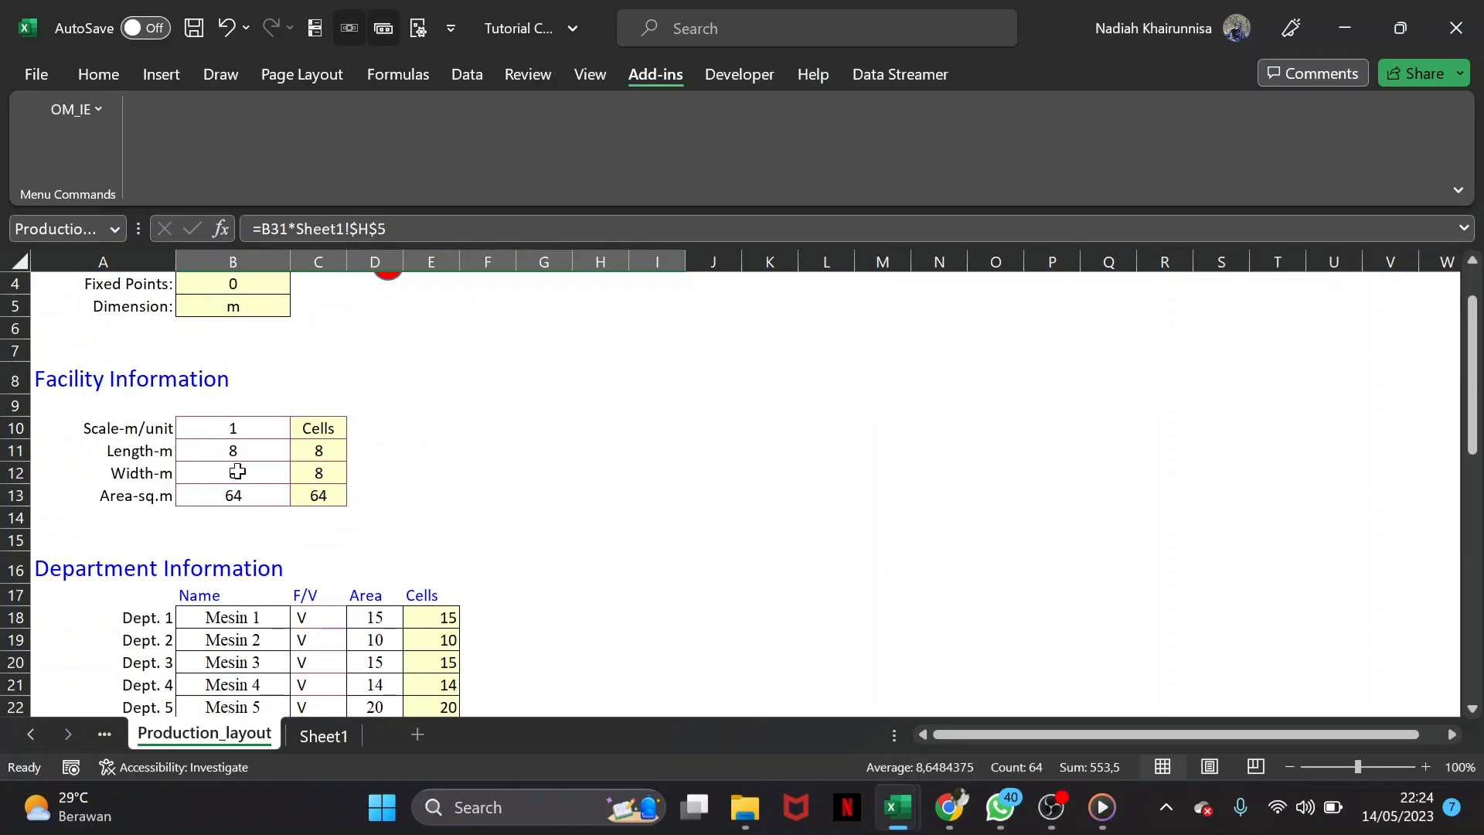
scroll(229, 496, down, 3)
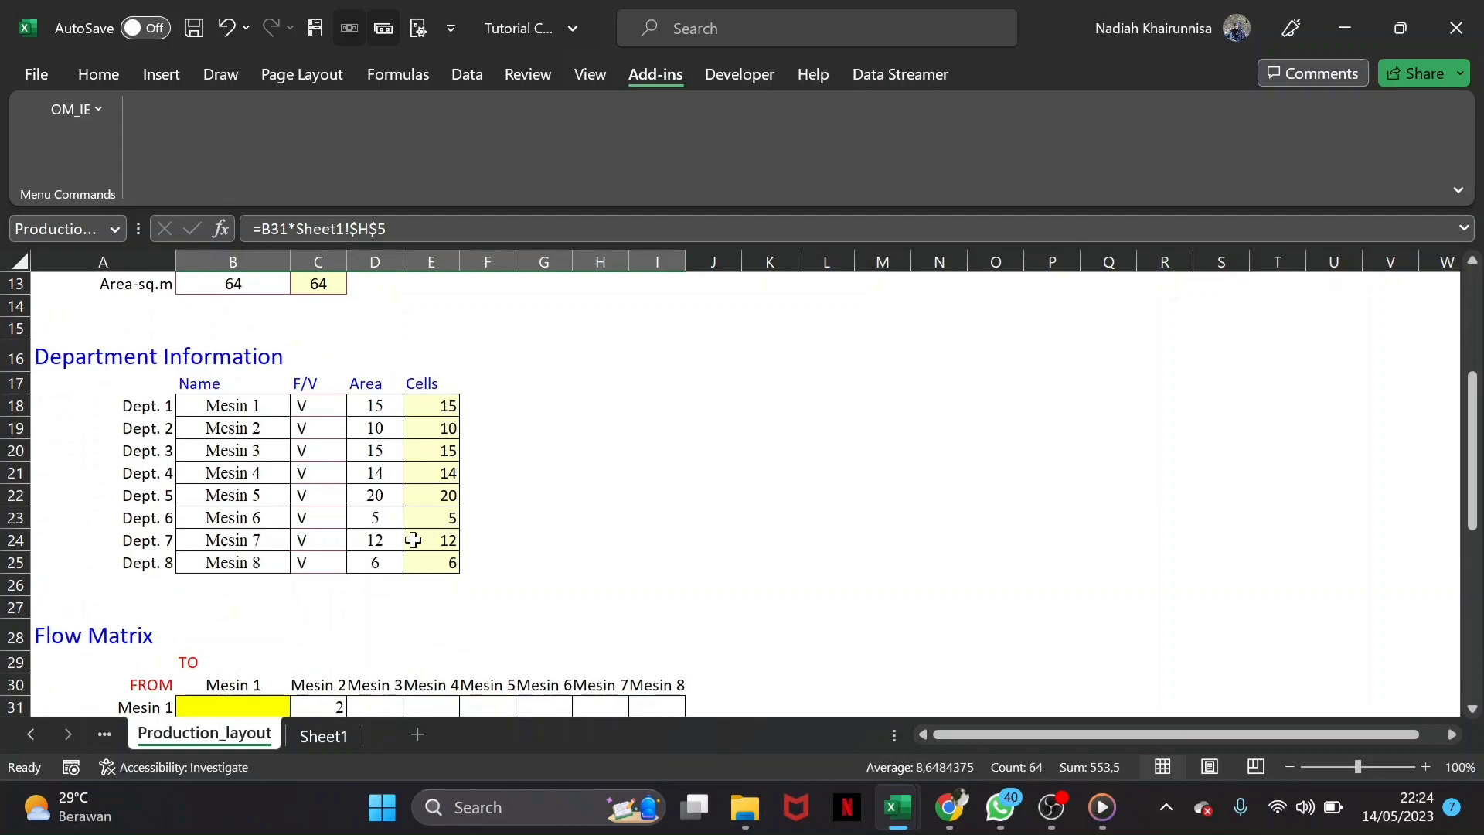
click(387, 591)
text(=)
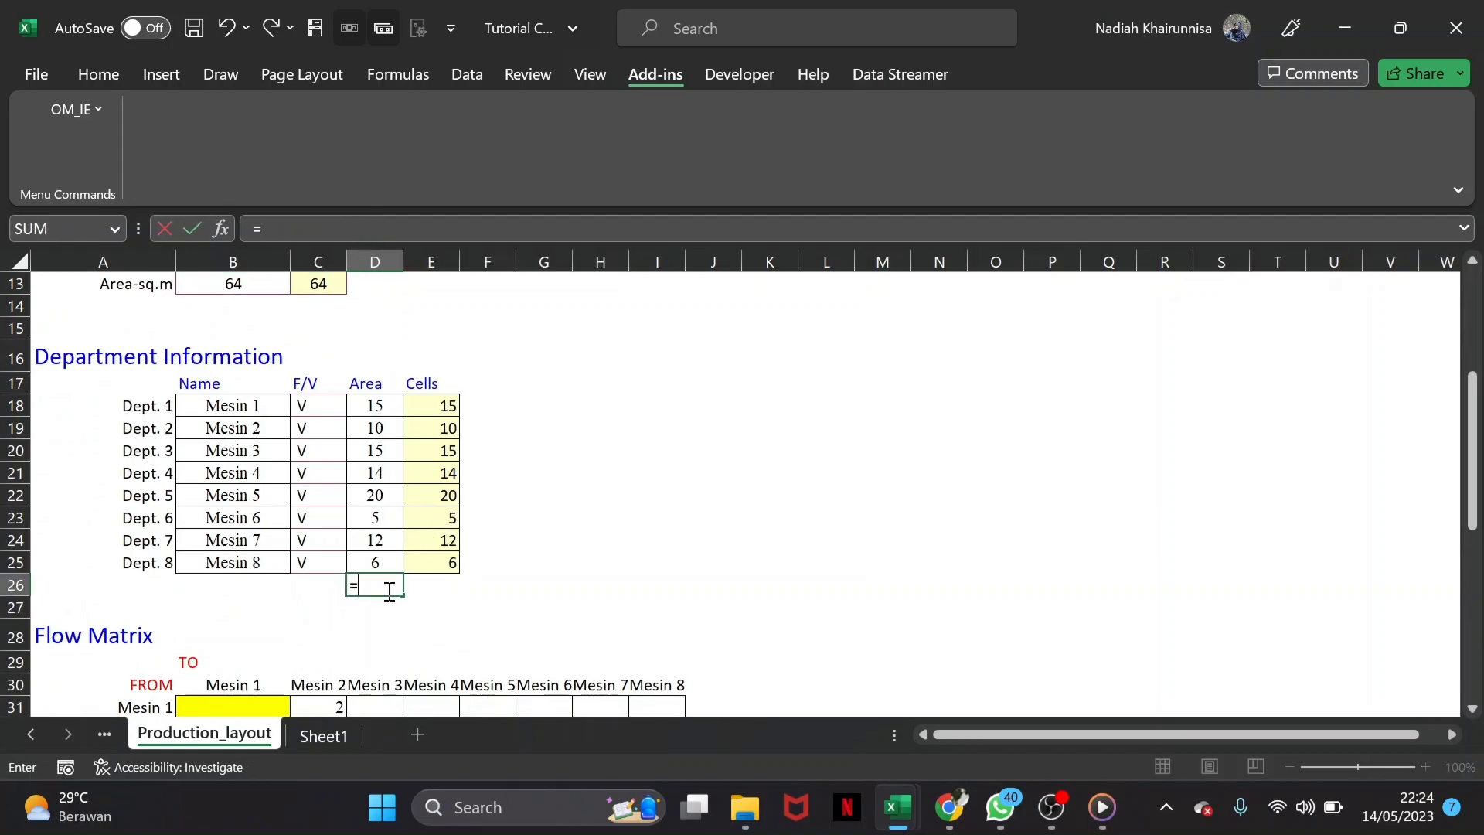
text(sum()
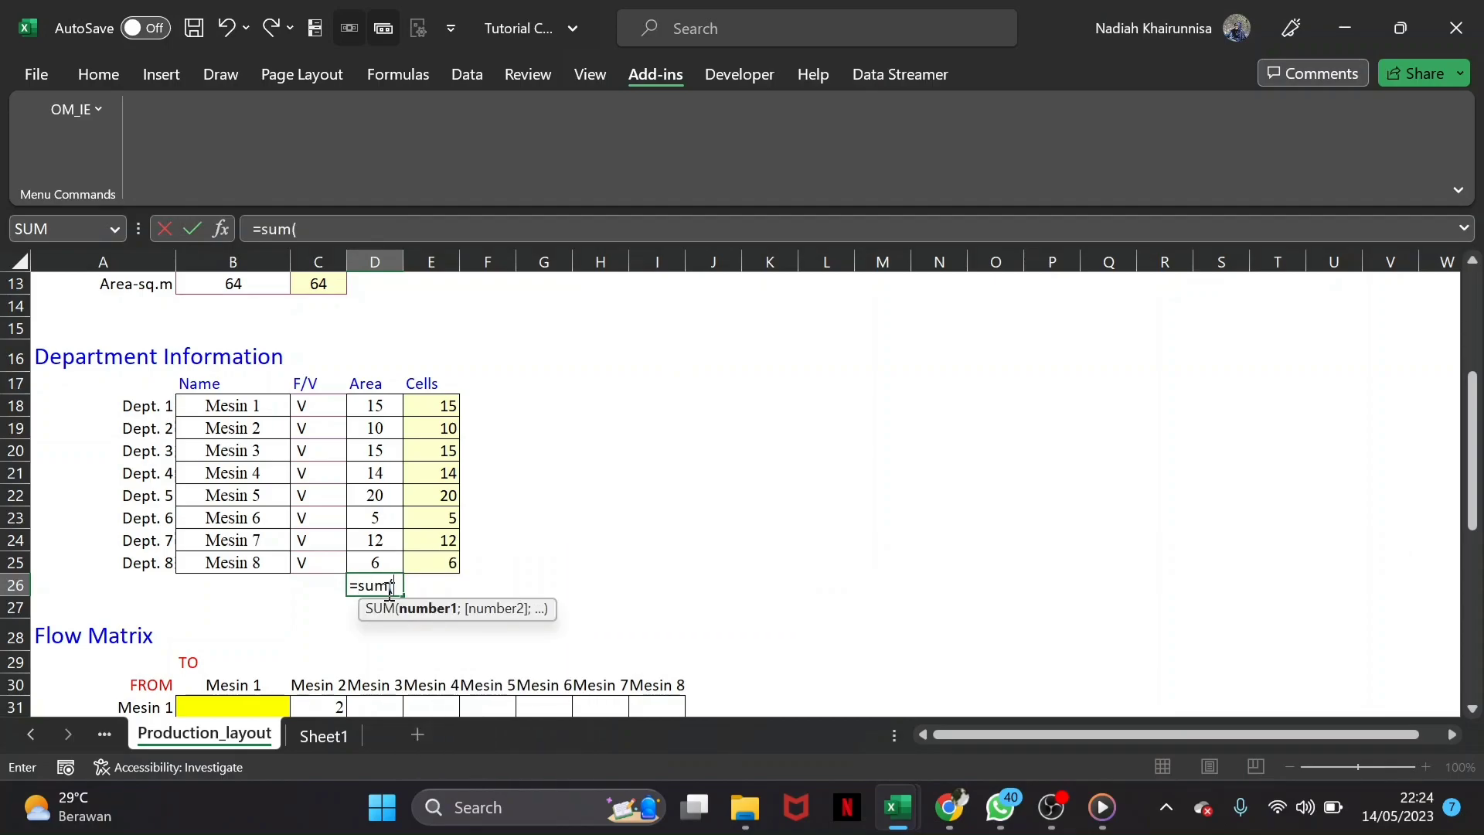
drag(369, 401, 371, 565)
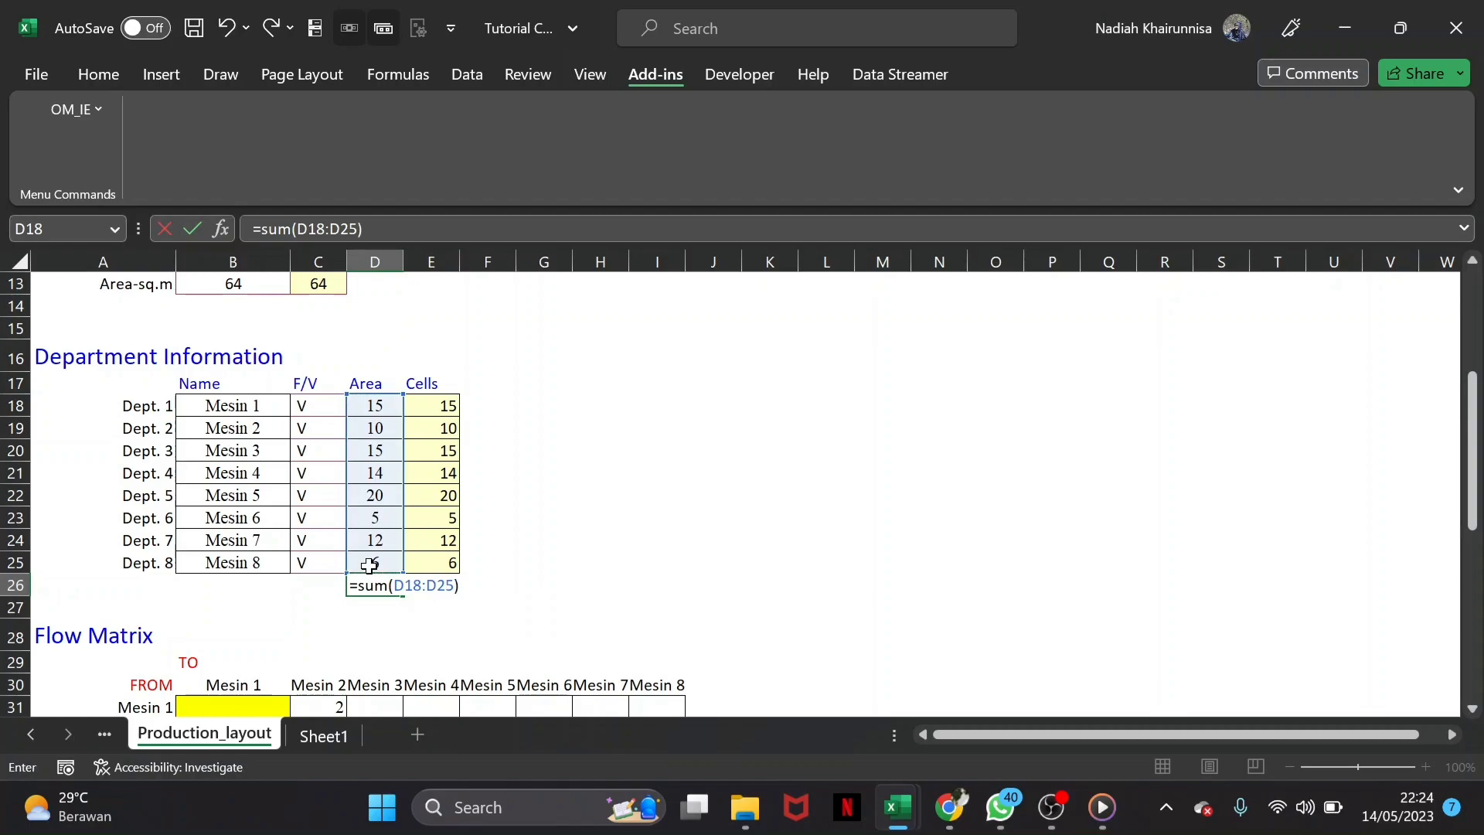
key(Return)
click(403, 584)
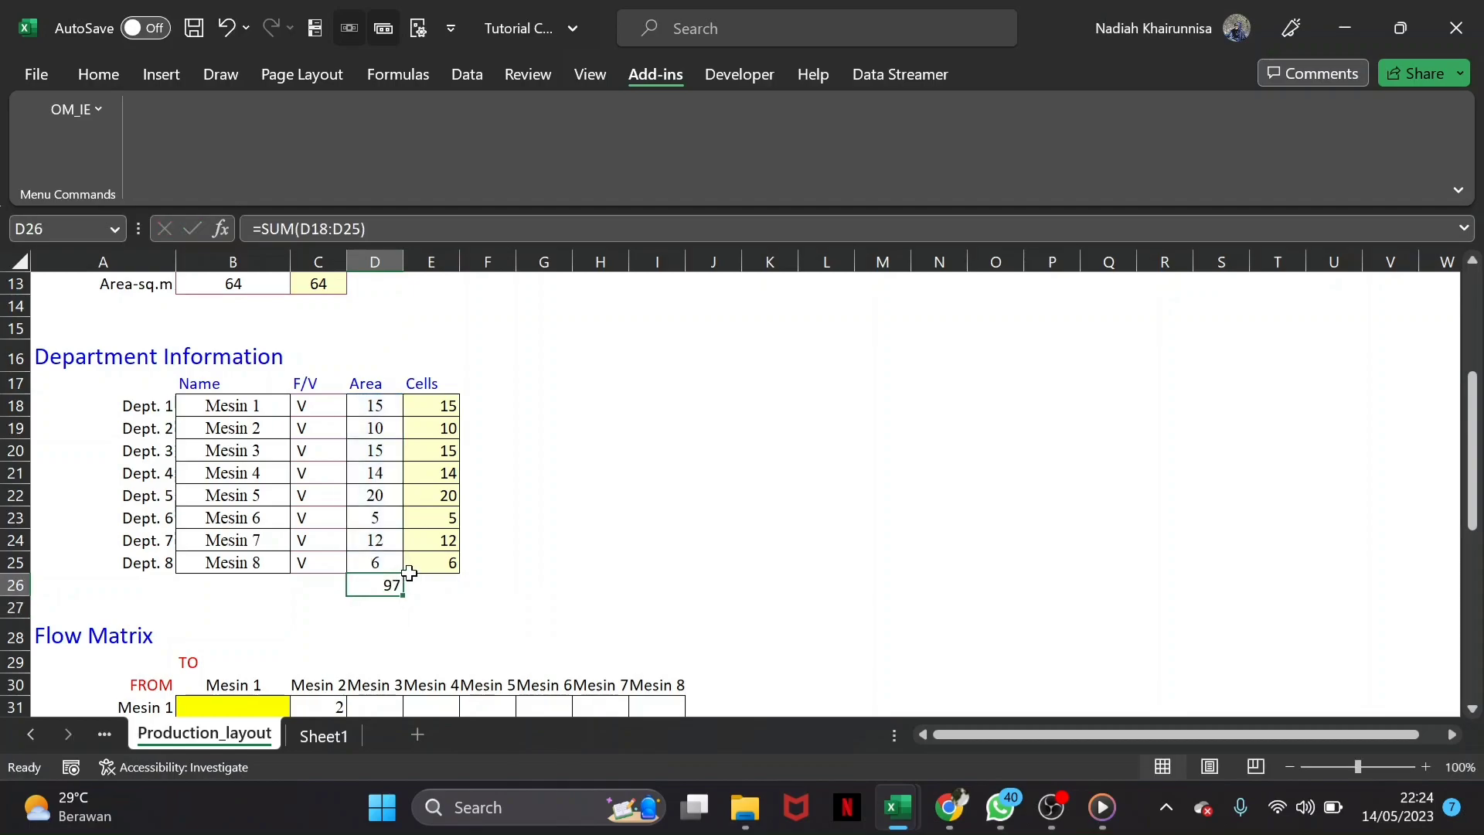
Set the facility's length and width to 10 m each in B11 and B12 of the Facility Information
scroll(405, 575, up, 3)
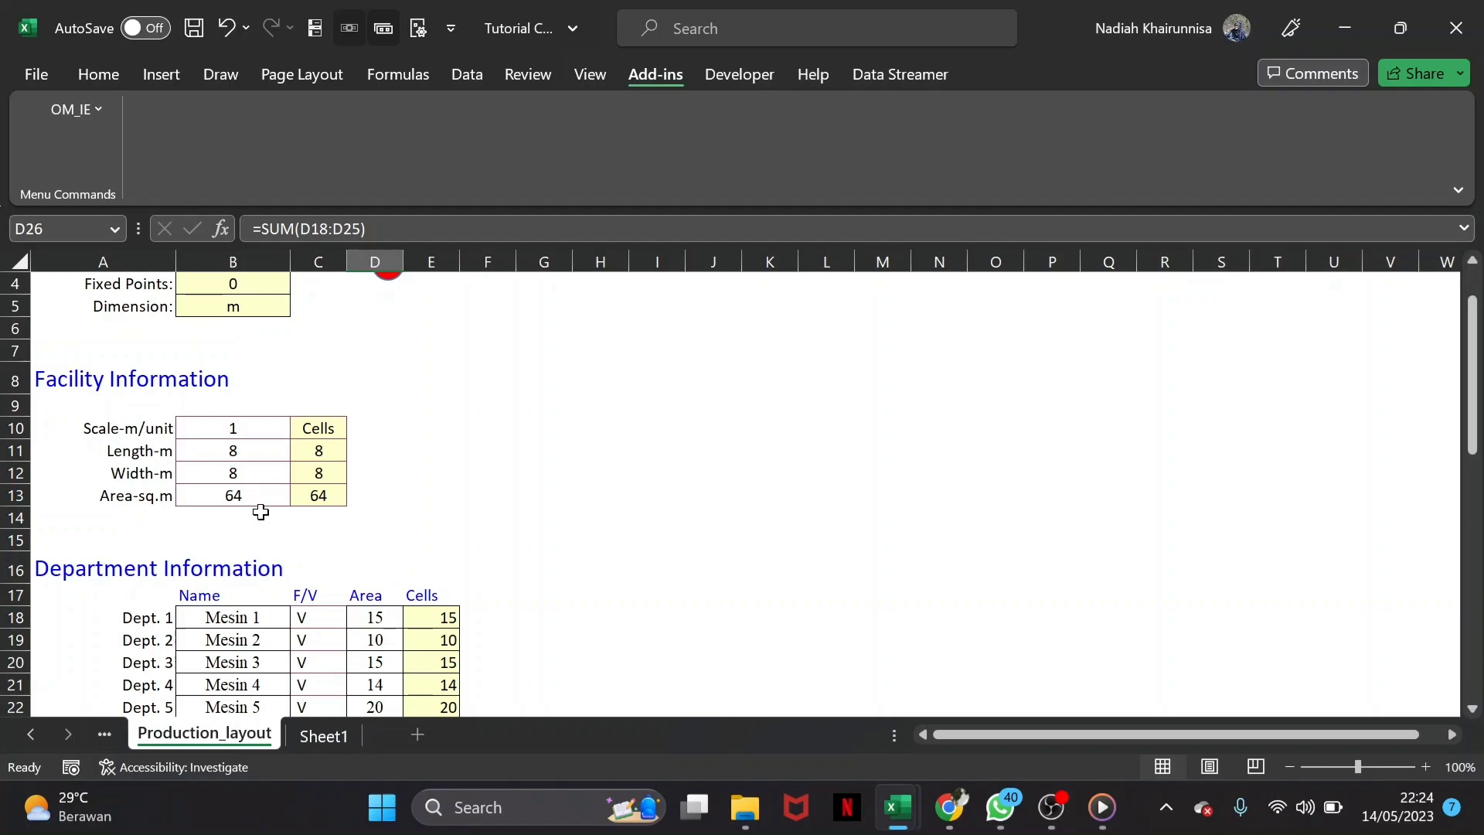
scroll(261, 512, down, 3)
scroll(261, 512, up, 2)
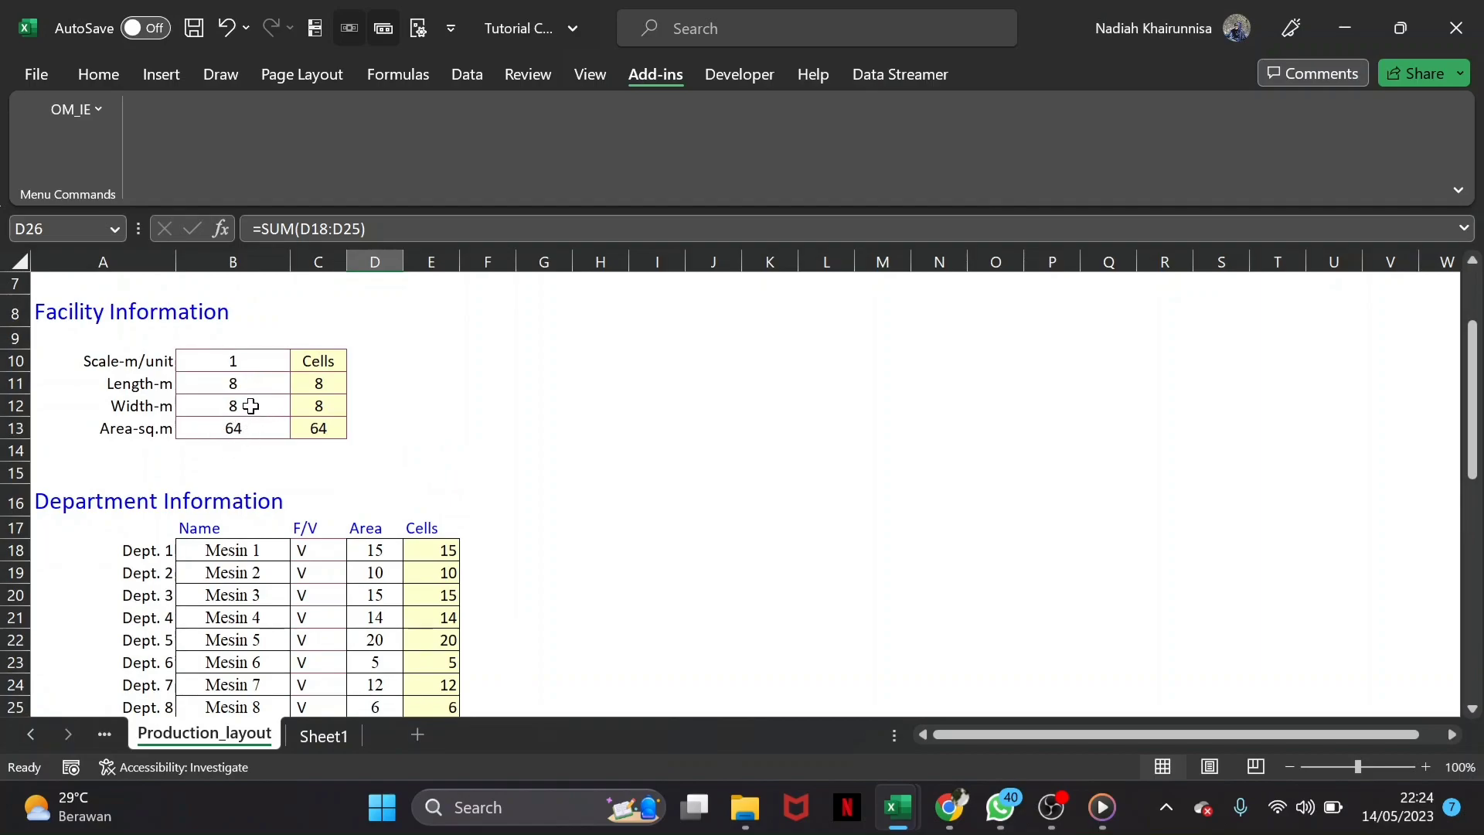
click(244, 381)
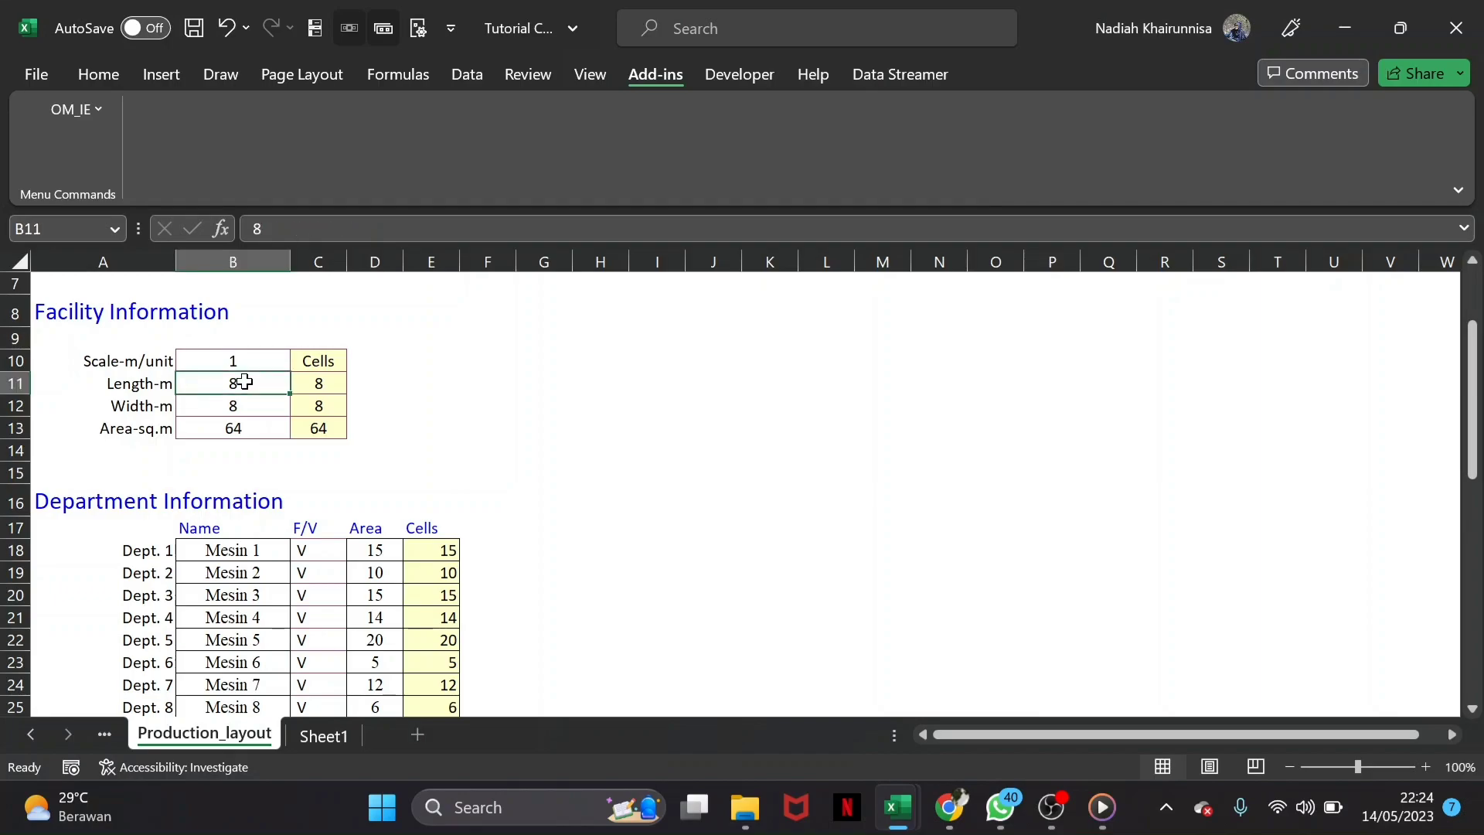
text(10)
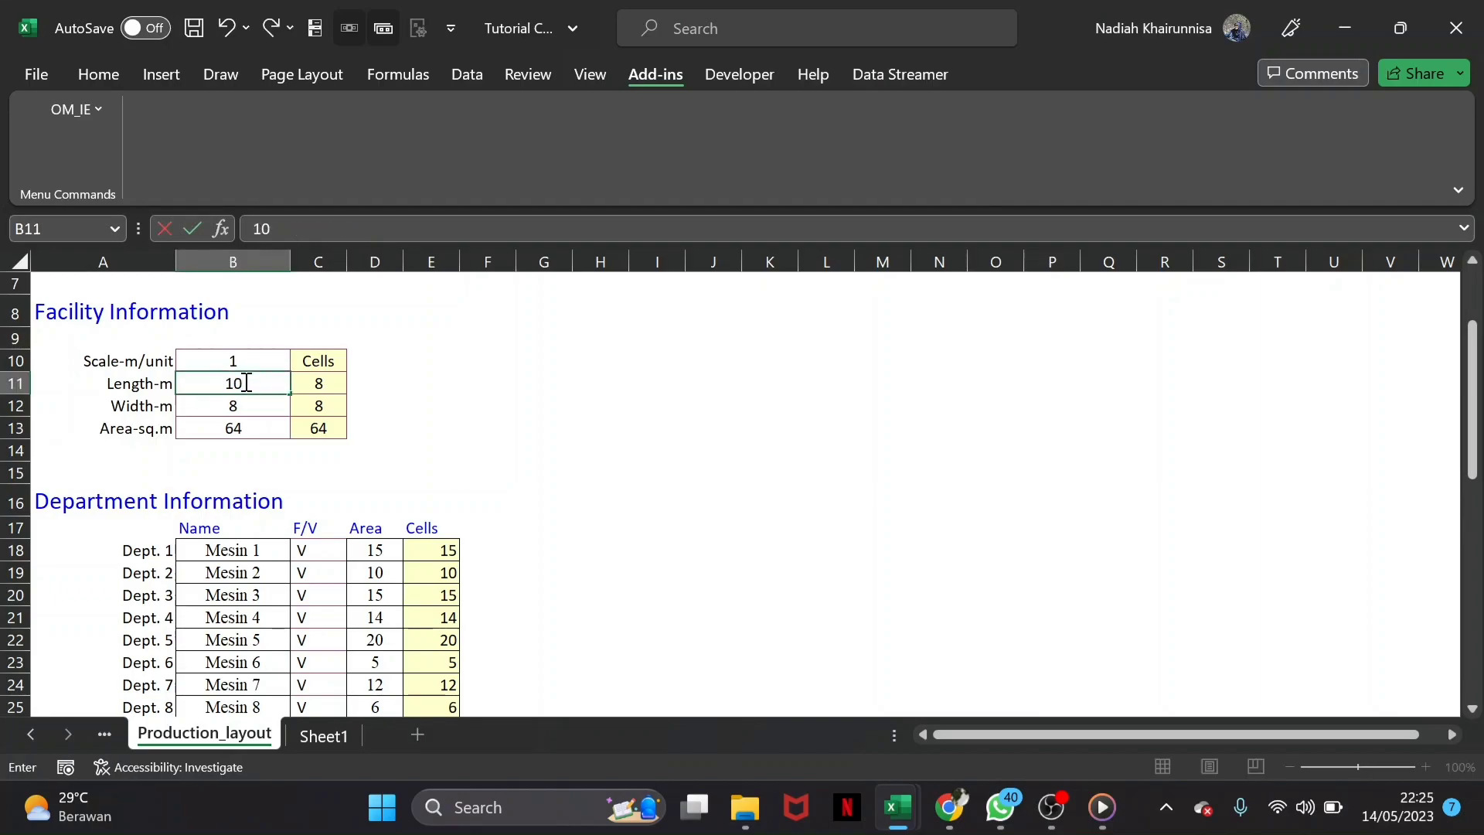
key(Return)
text(10)
key(Return)
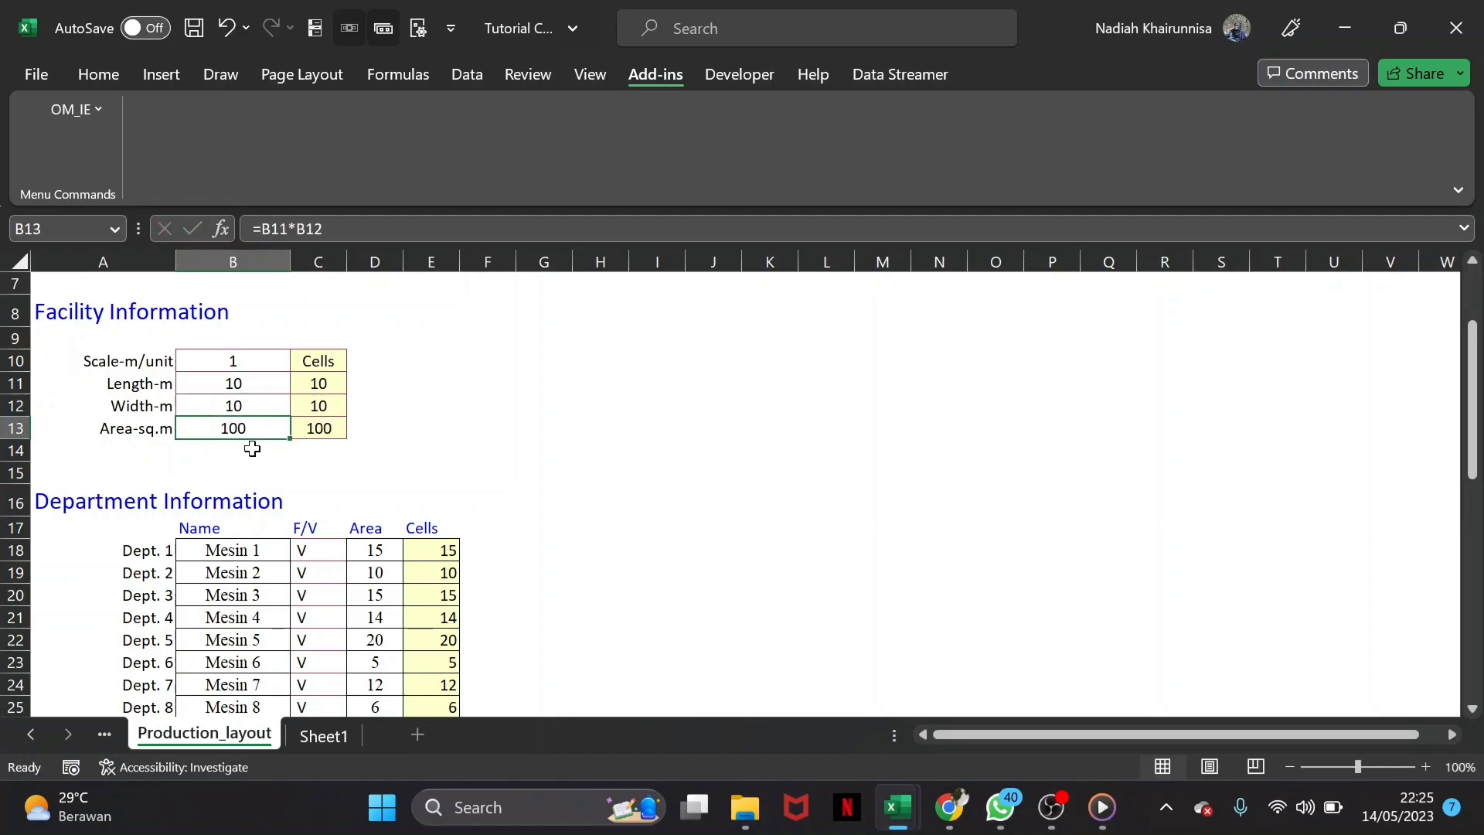
Define the facility using Opt. Sequence, a sequential initial solution, rectilinear distance, a 10 by 10 cell plant and a department width of 5 cells
scroll(496, 462, down, 2)
scroll(497, 462, up, 1)
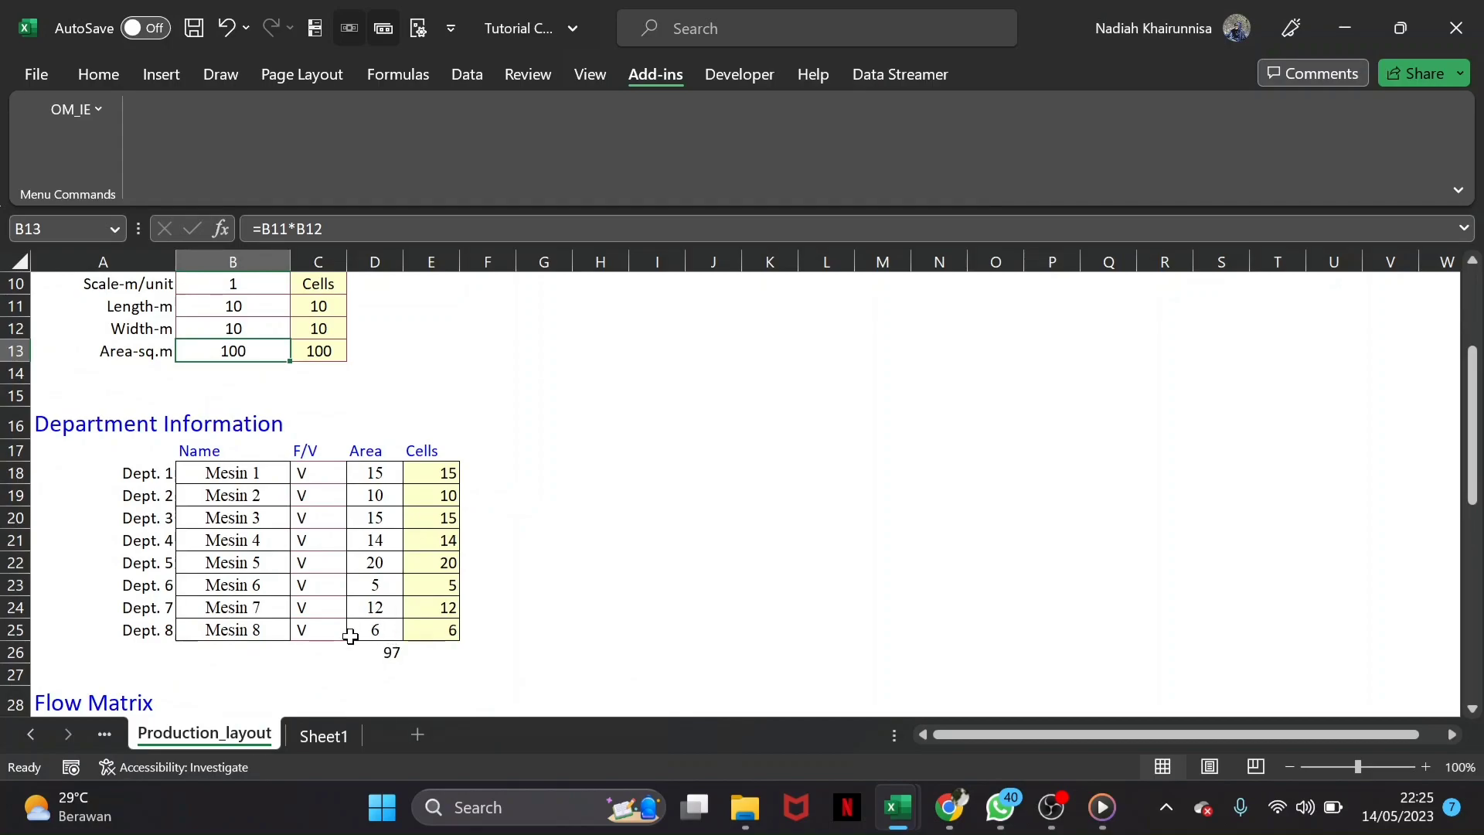
click(392, 653)
scroll(518, 601, up, 3)
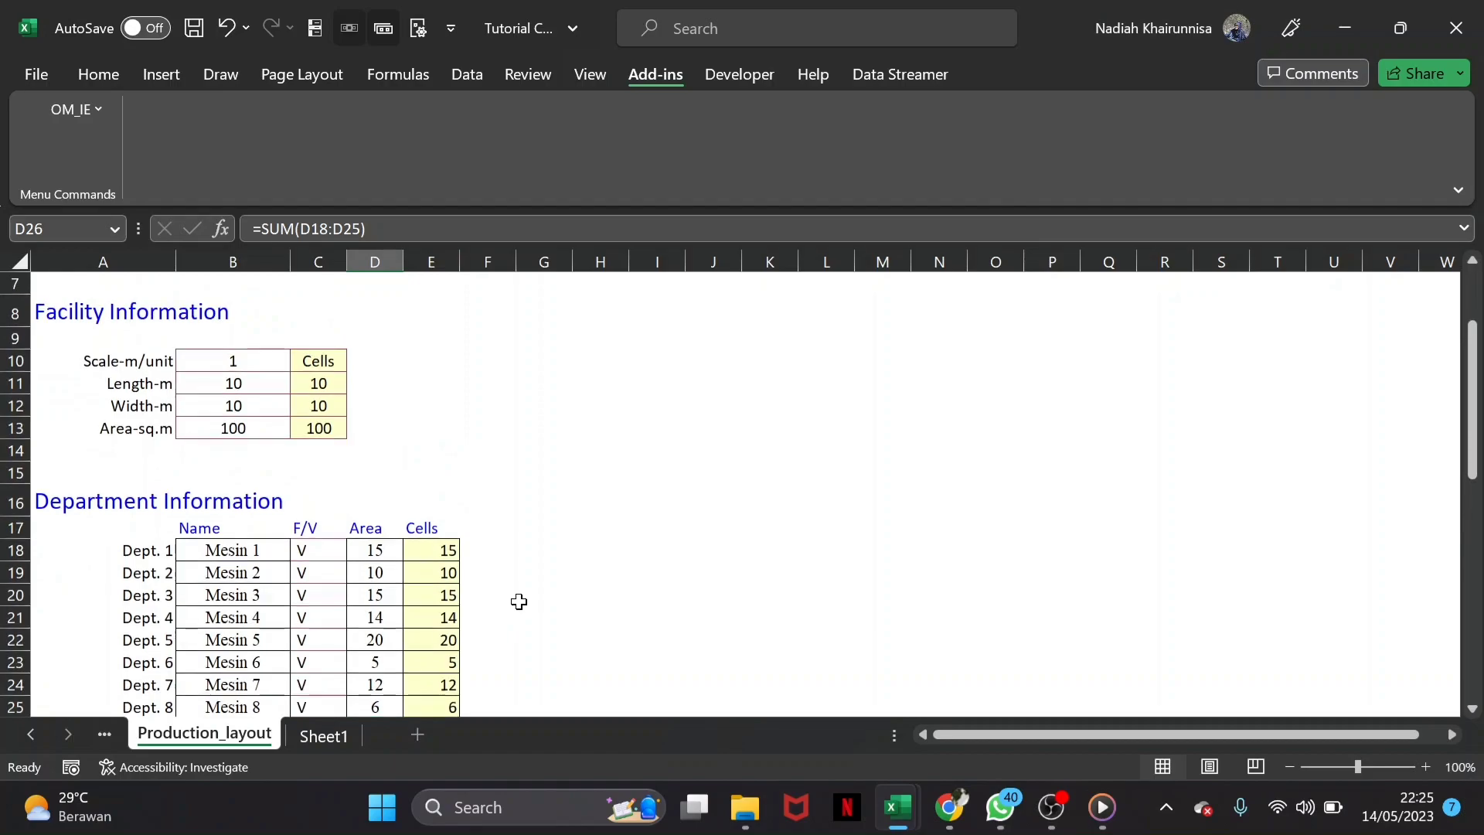
scroll(518, 601, down, 3)
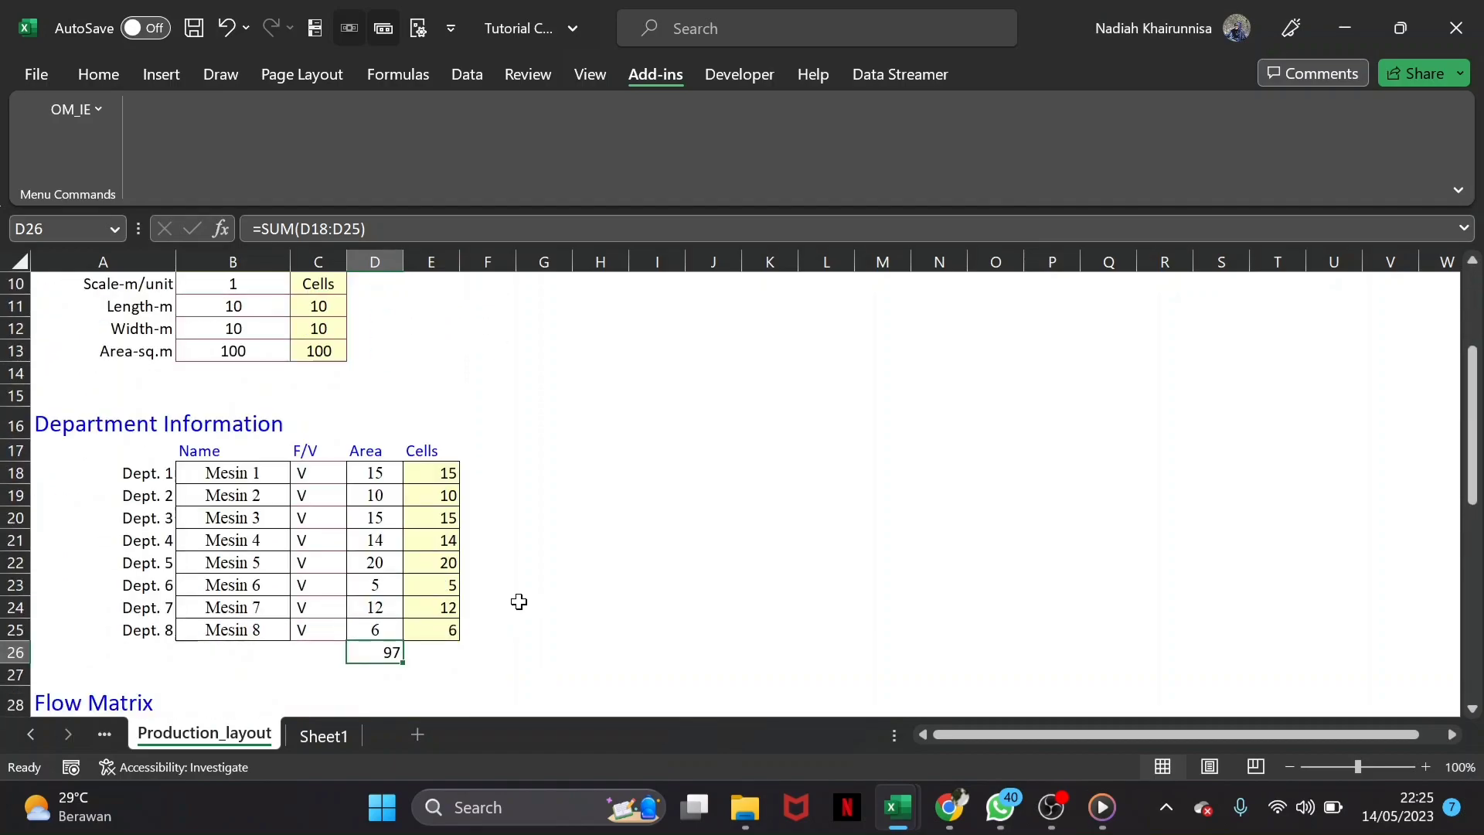
scroll(518, 601, up, 3)
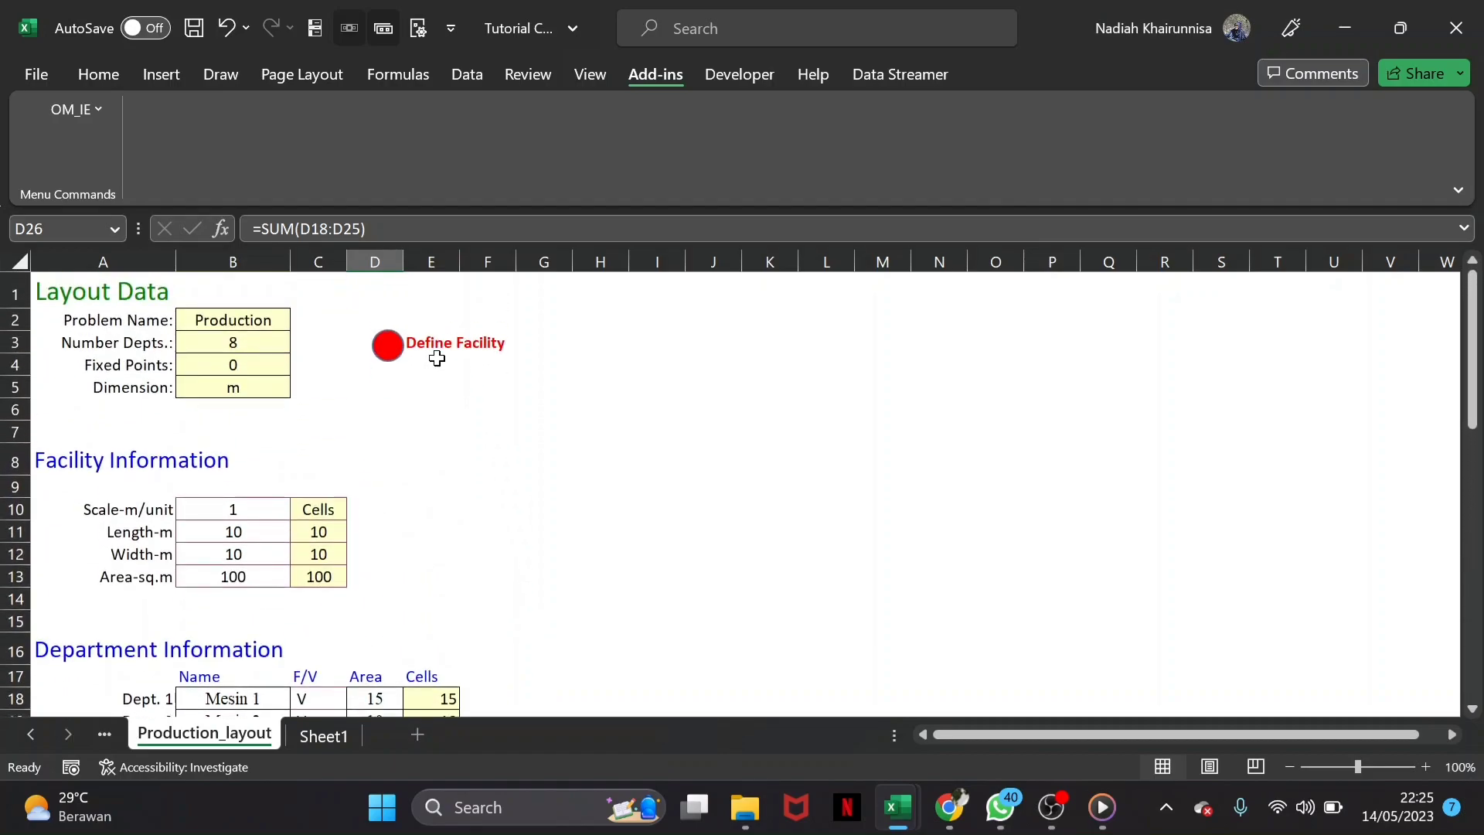
click(387, 348)
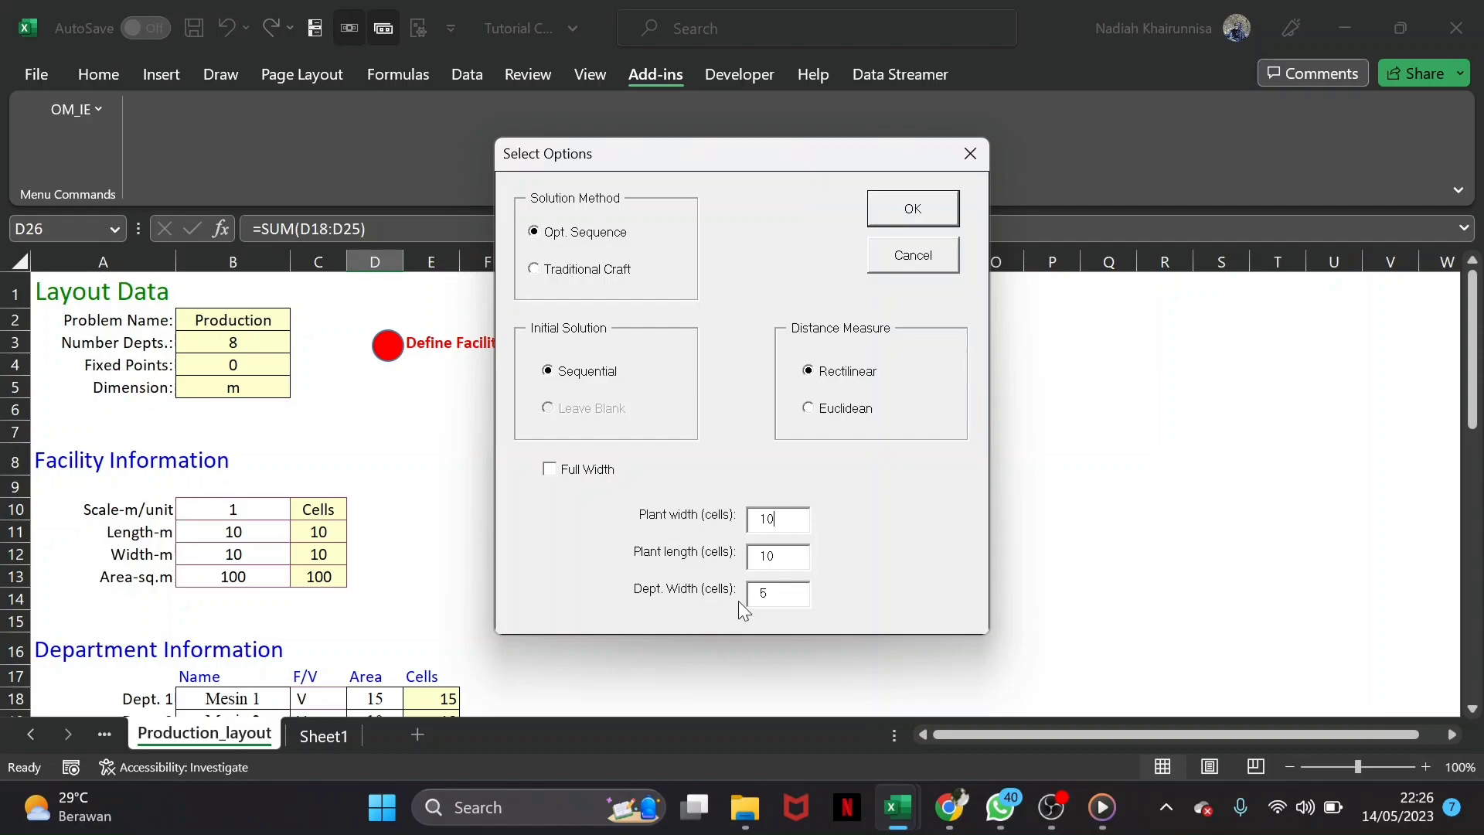
click(932, 218)
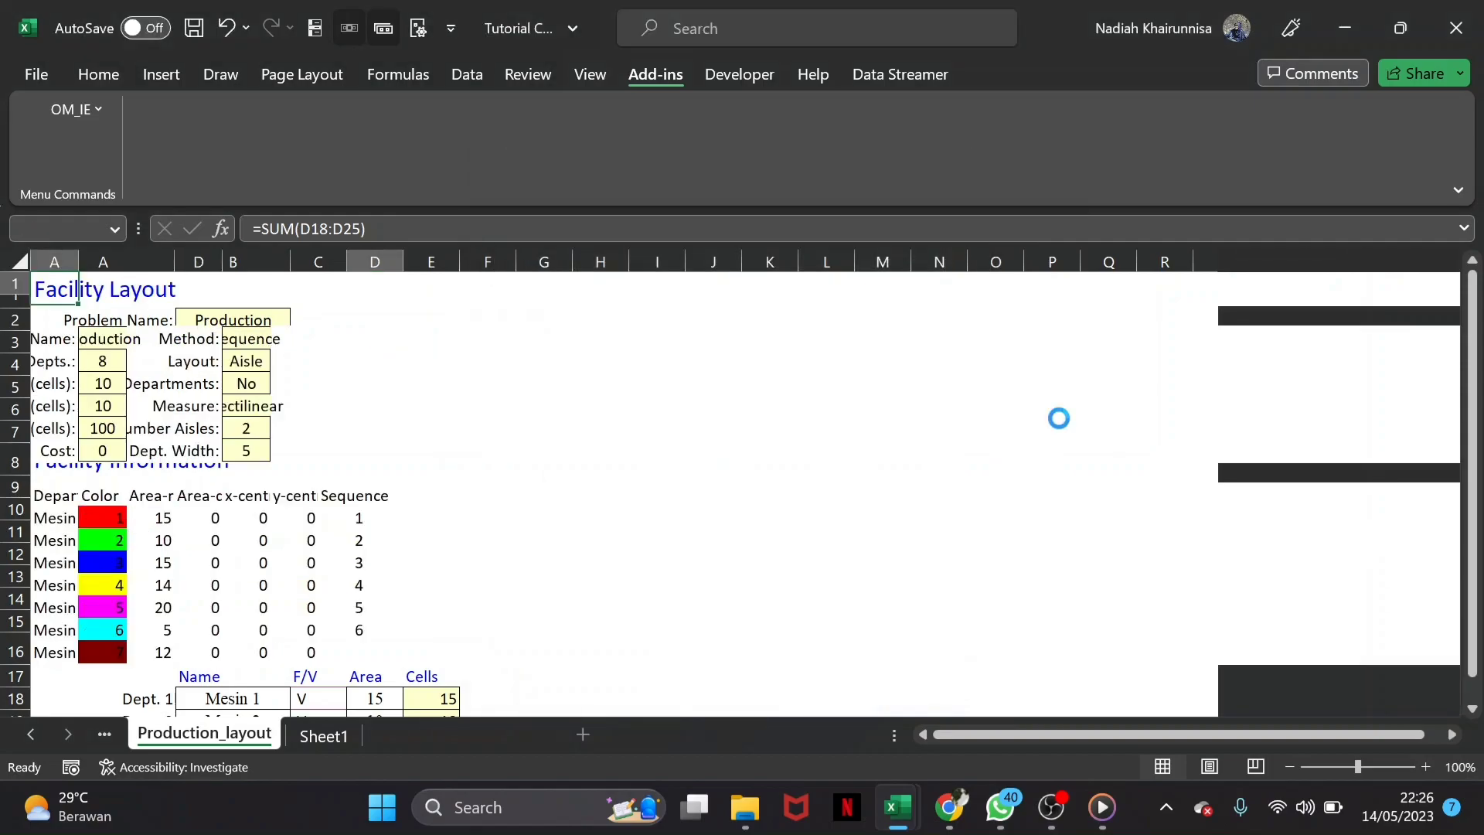
Look over the generated Production_facility sheet and slightly widen its column B
scroll(1059, 418, down, 4)
scroll(1059, 419, up, 3)
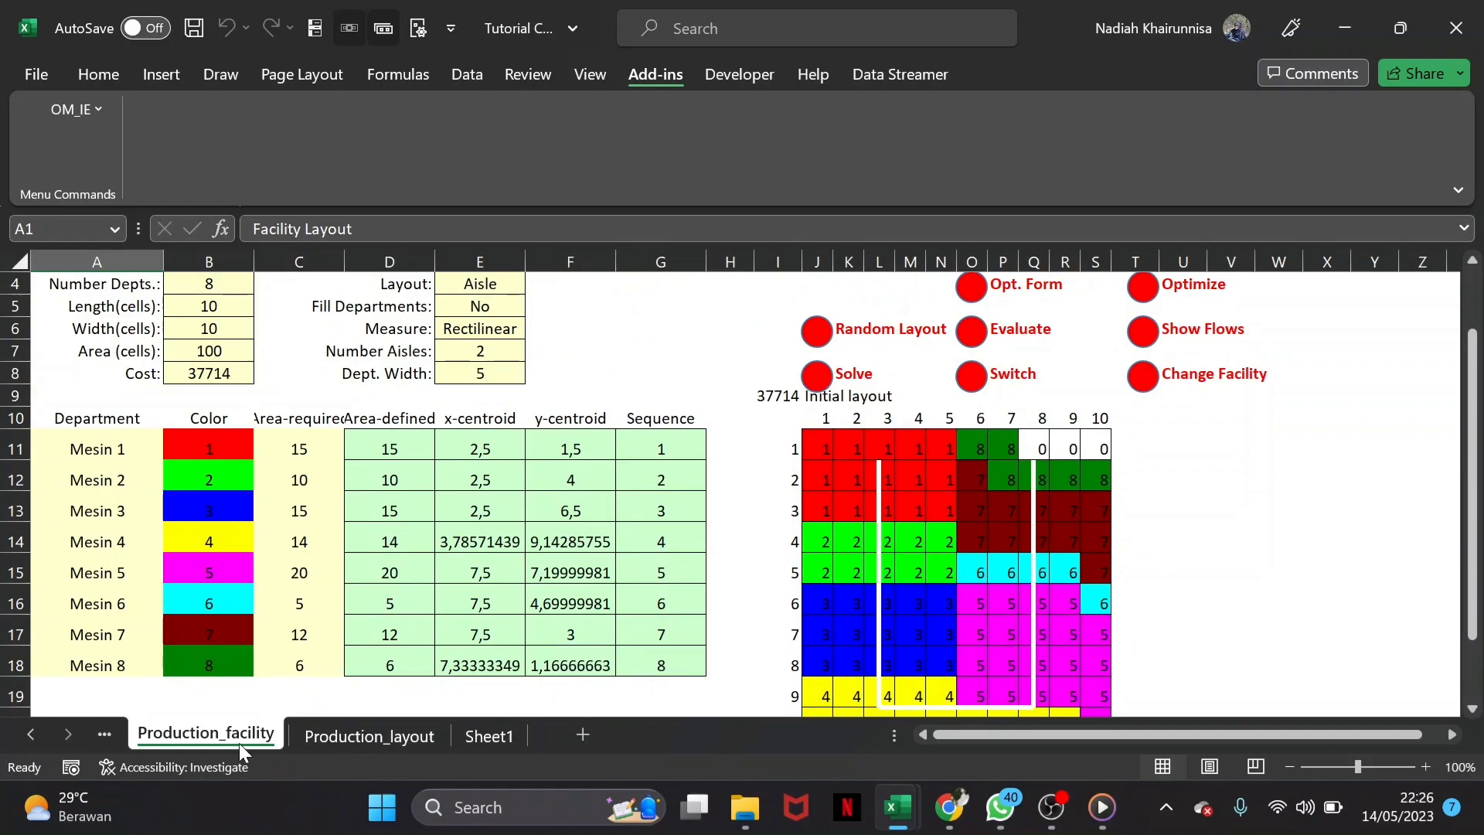
scroll(712, 526, up, 1)
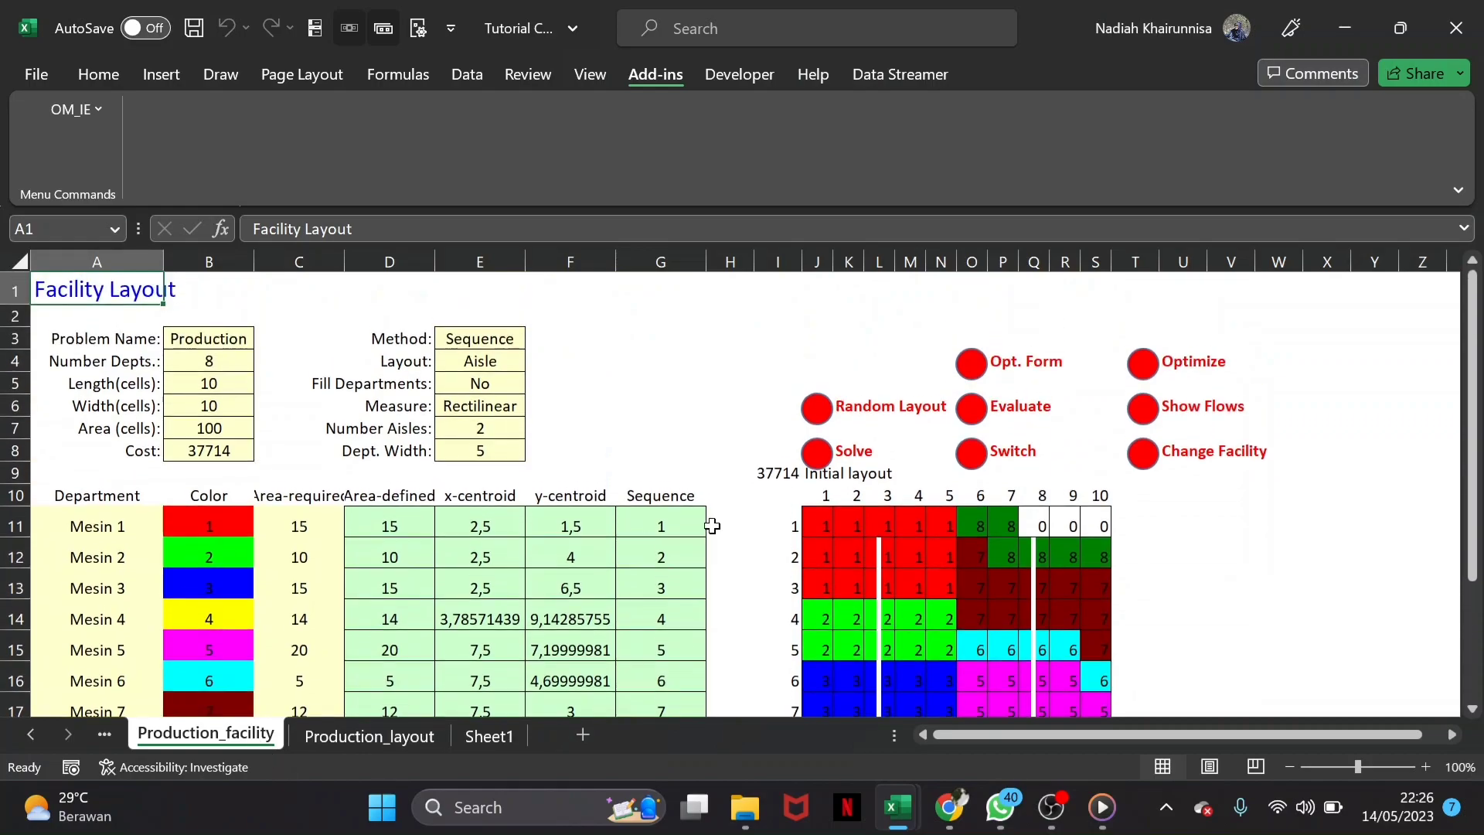
scroll(712, 525, down, 4)
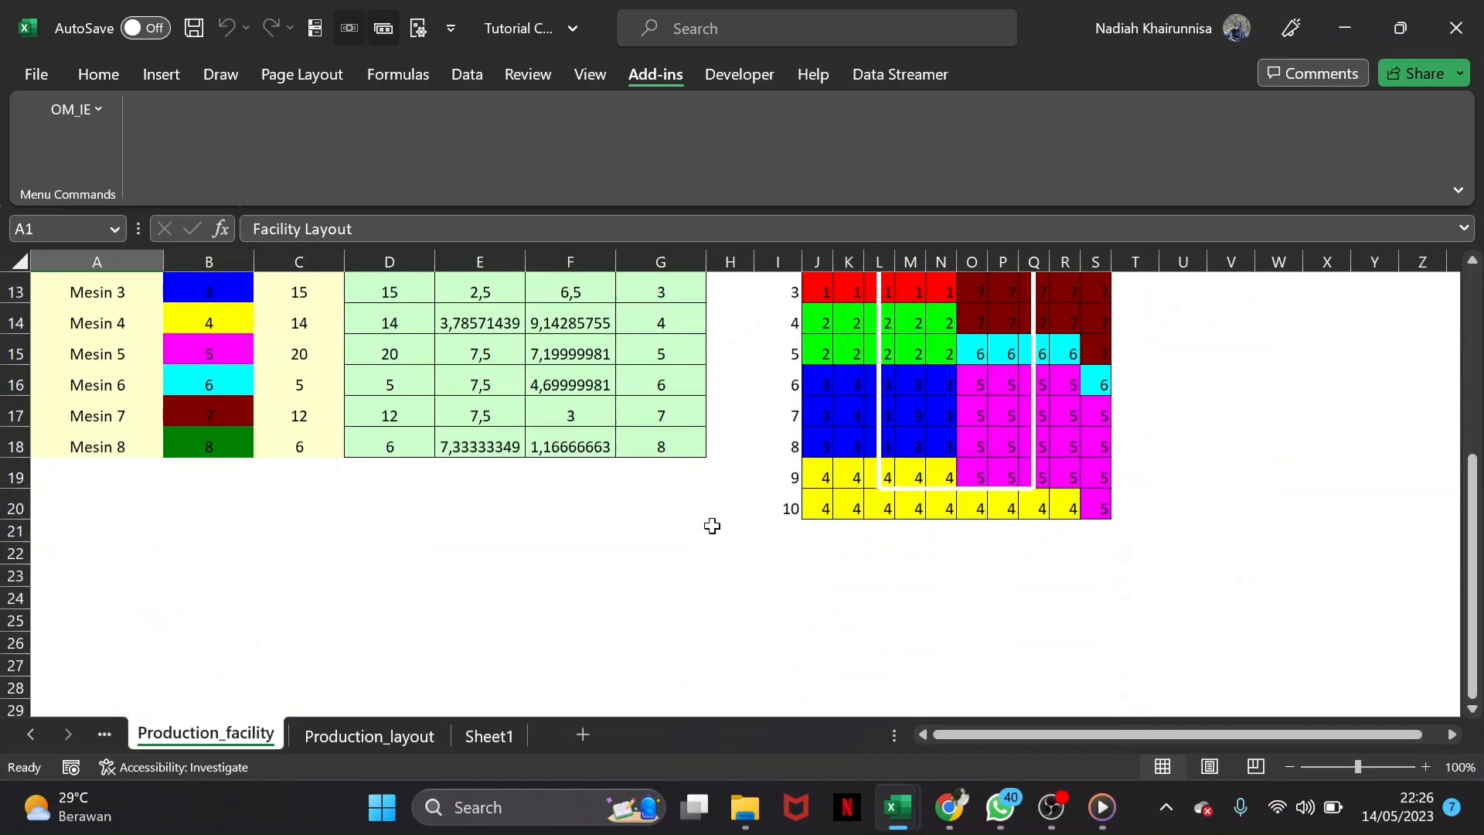
scroll(712, 526, up, 4)
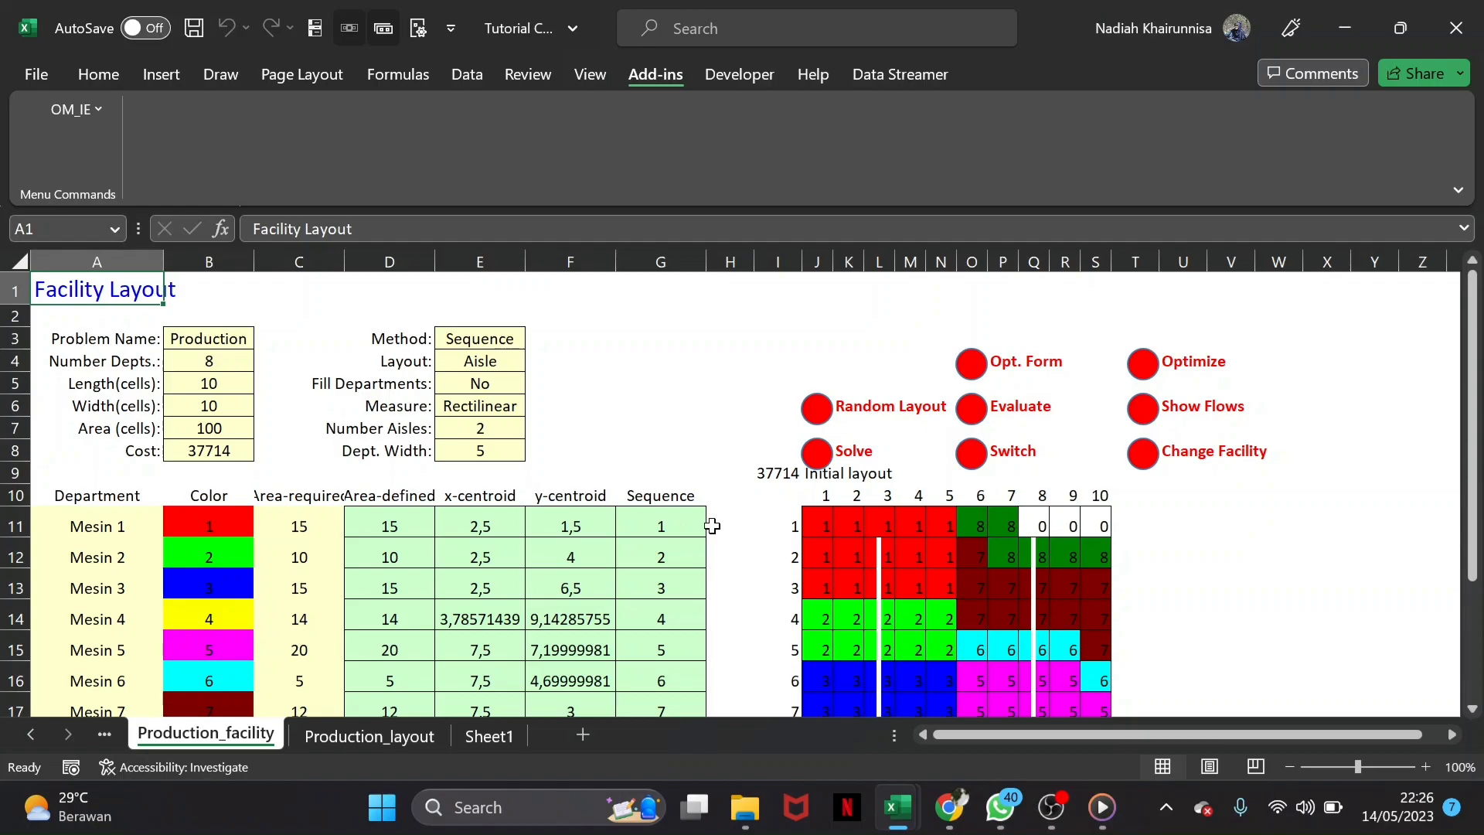
scroll(712, 526, down, 3)
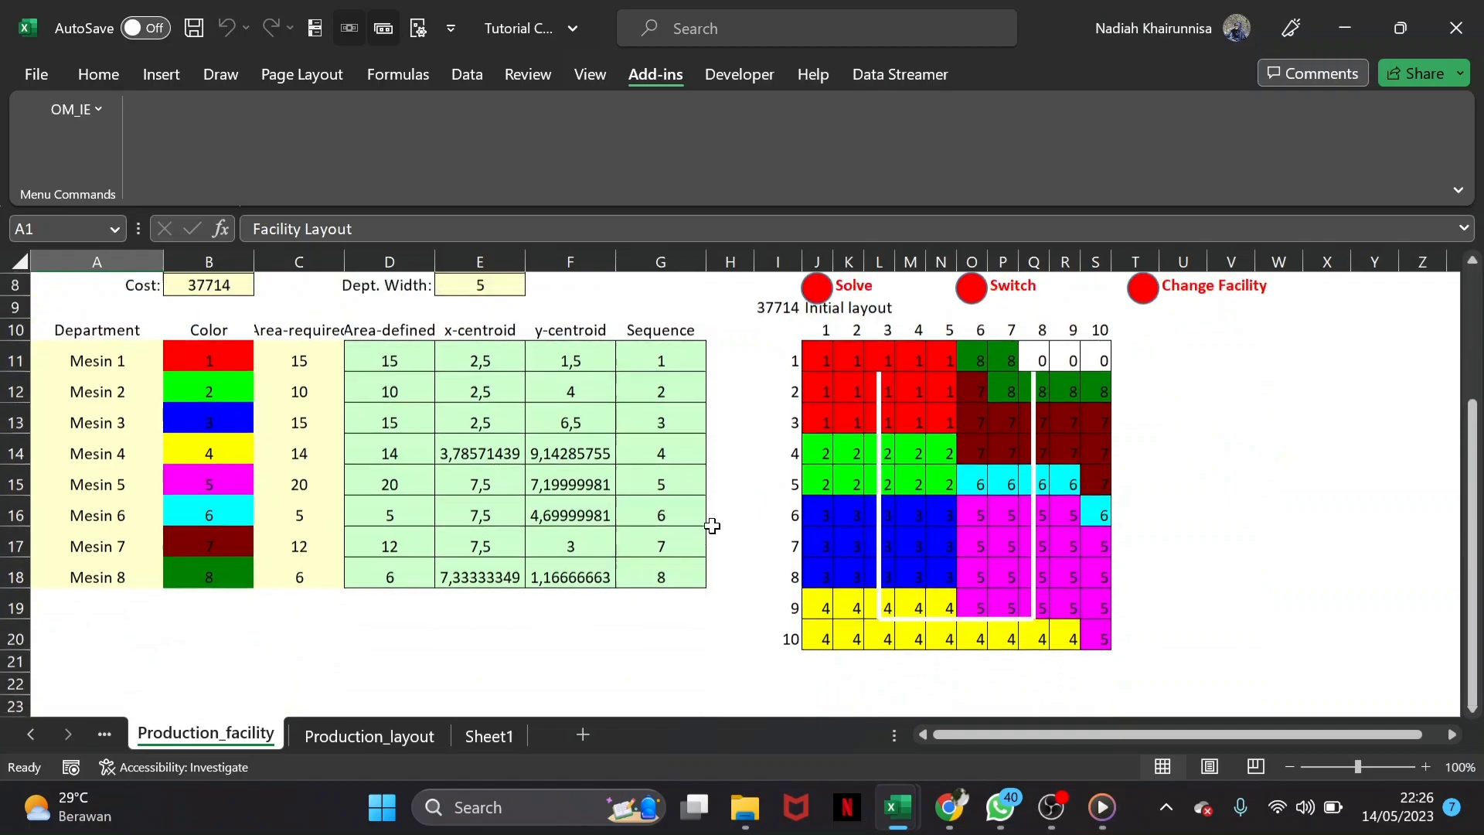
scroll(712, 525, up, 3)
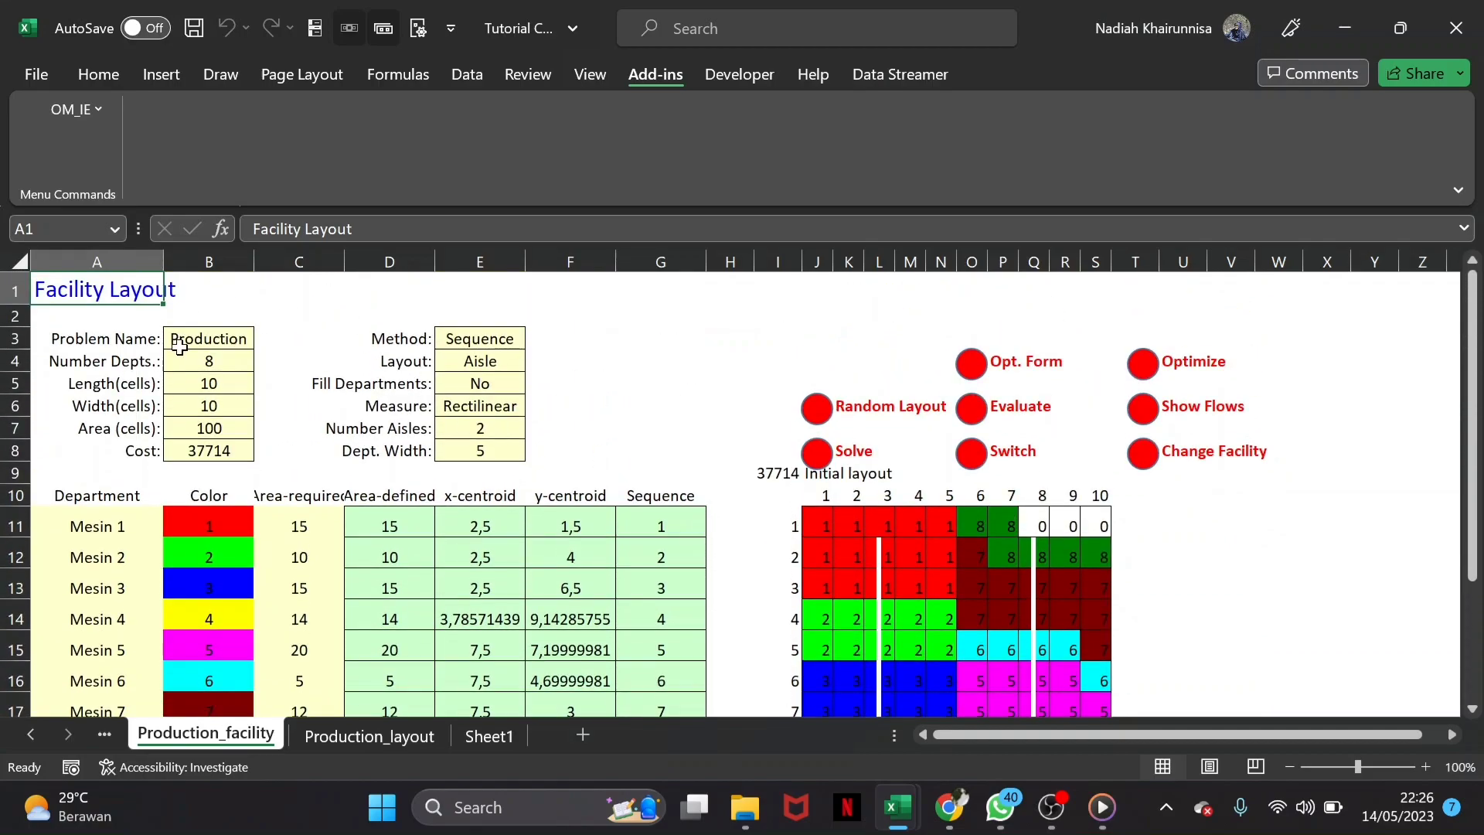
drag(255, 261, 267, 261)
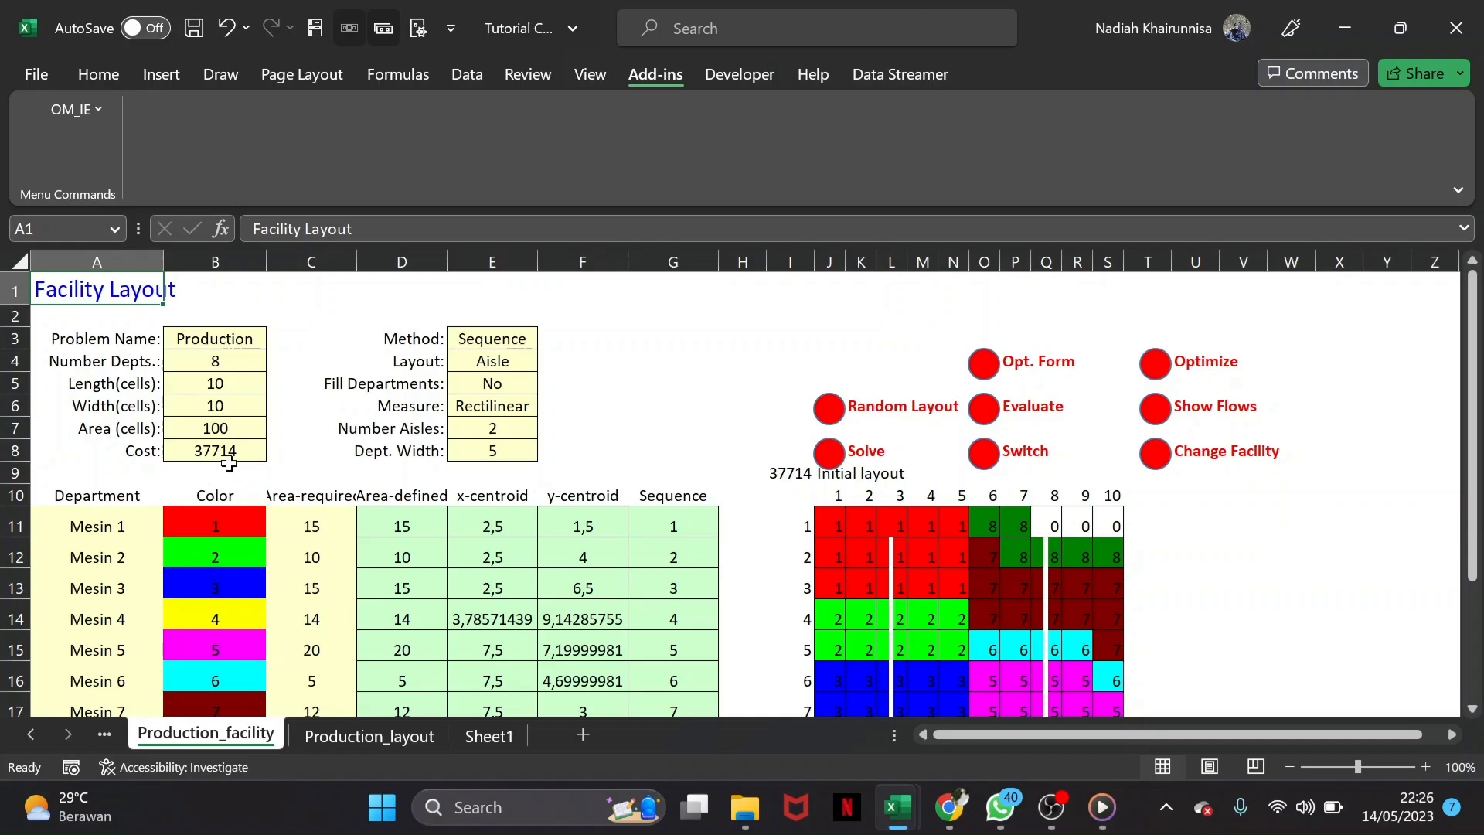
Examine the initial layout's cost in B8, the department areas, centroids and sequence, and the coloured layout grid
click(204, 456)
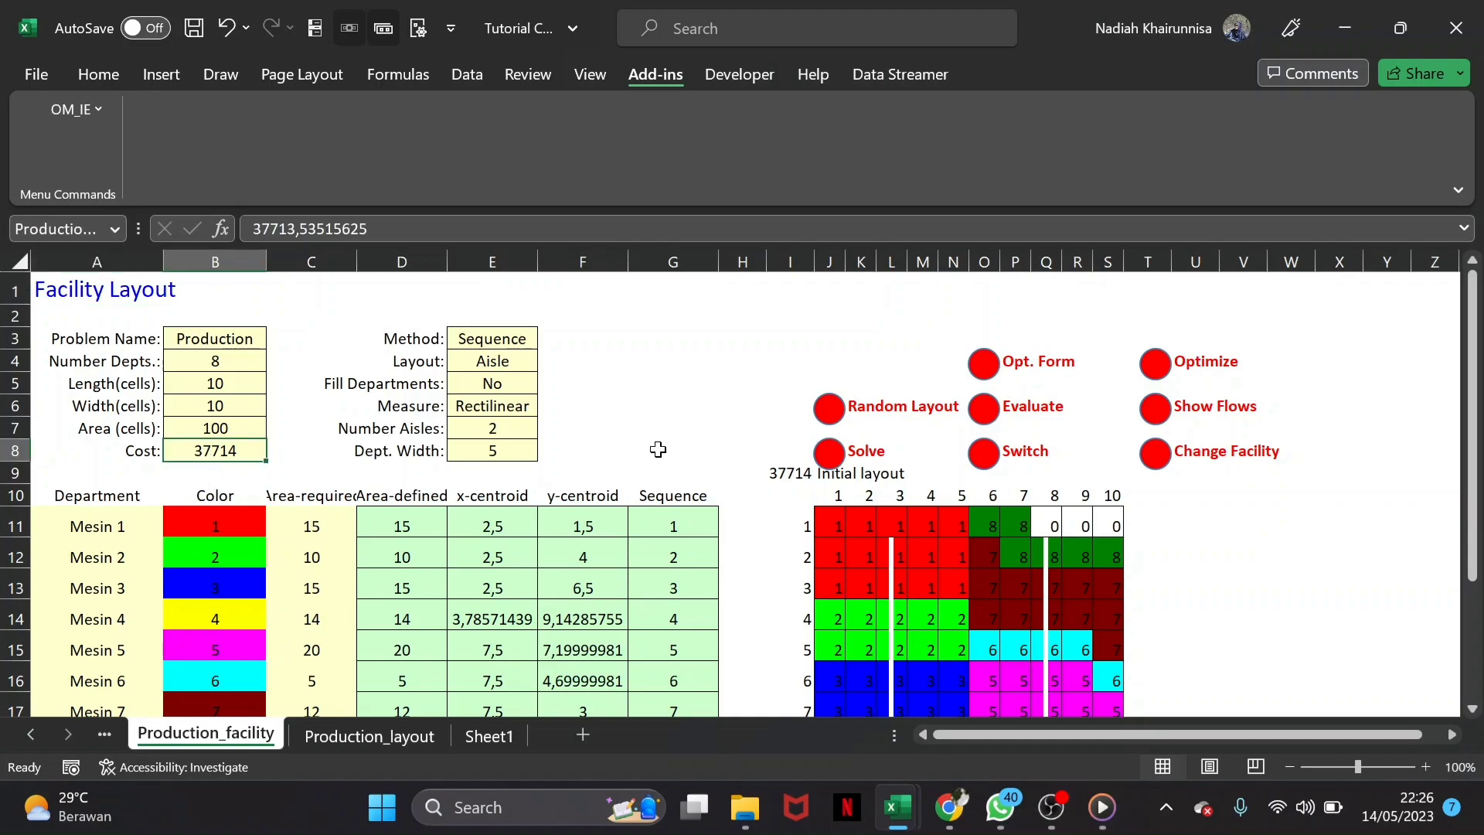
scroll(657, 448, down, 2)
scroll(657, 450, up, 1)
scroll(657, 449, up, 1)
scroll(850, 495, down, 1)
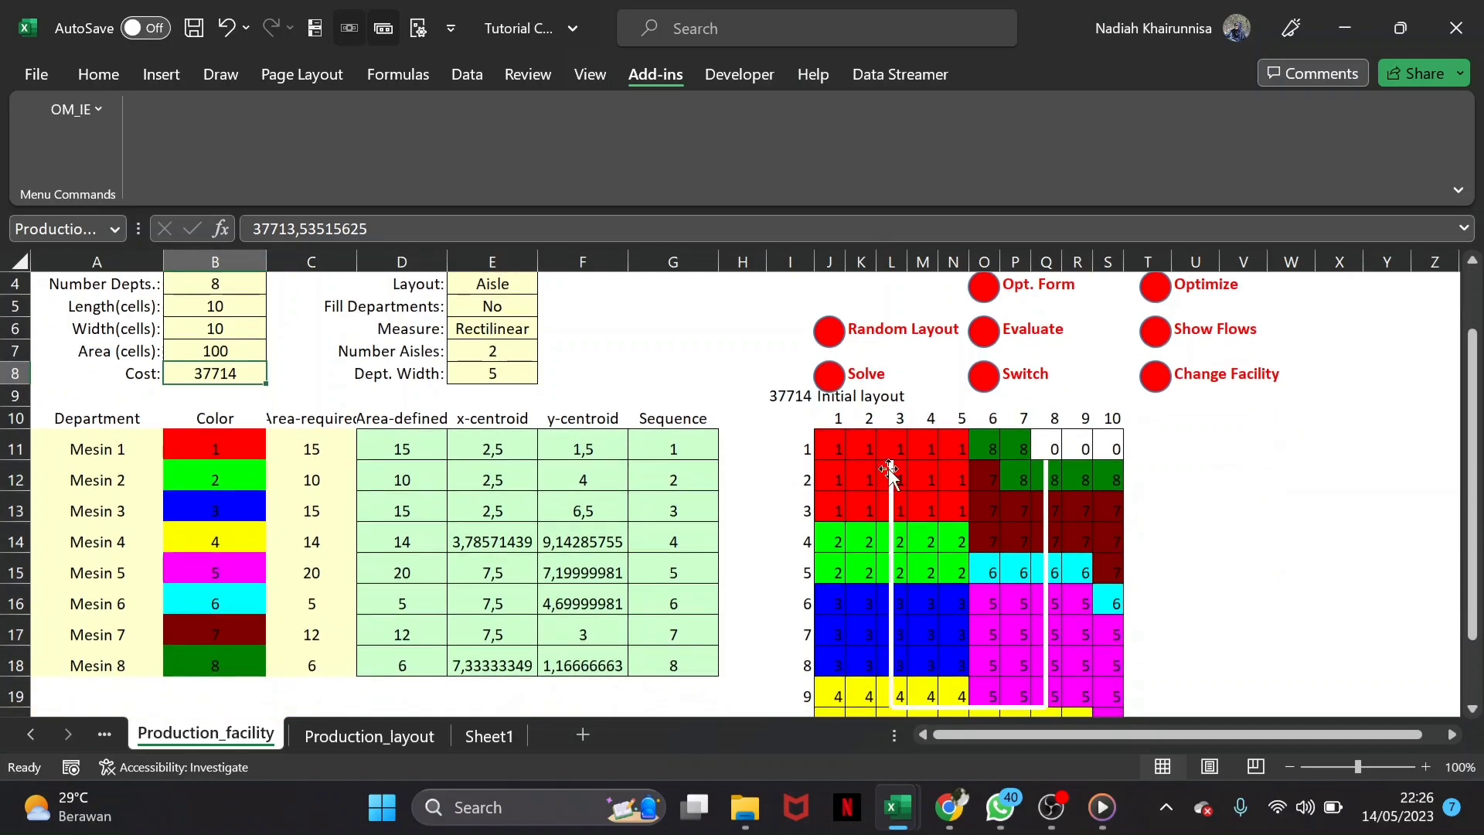
scroll(490, 480, up, 1)
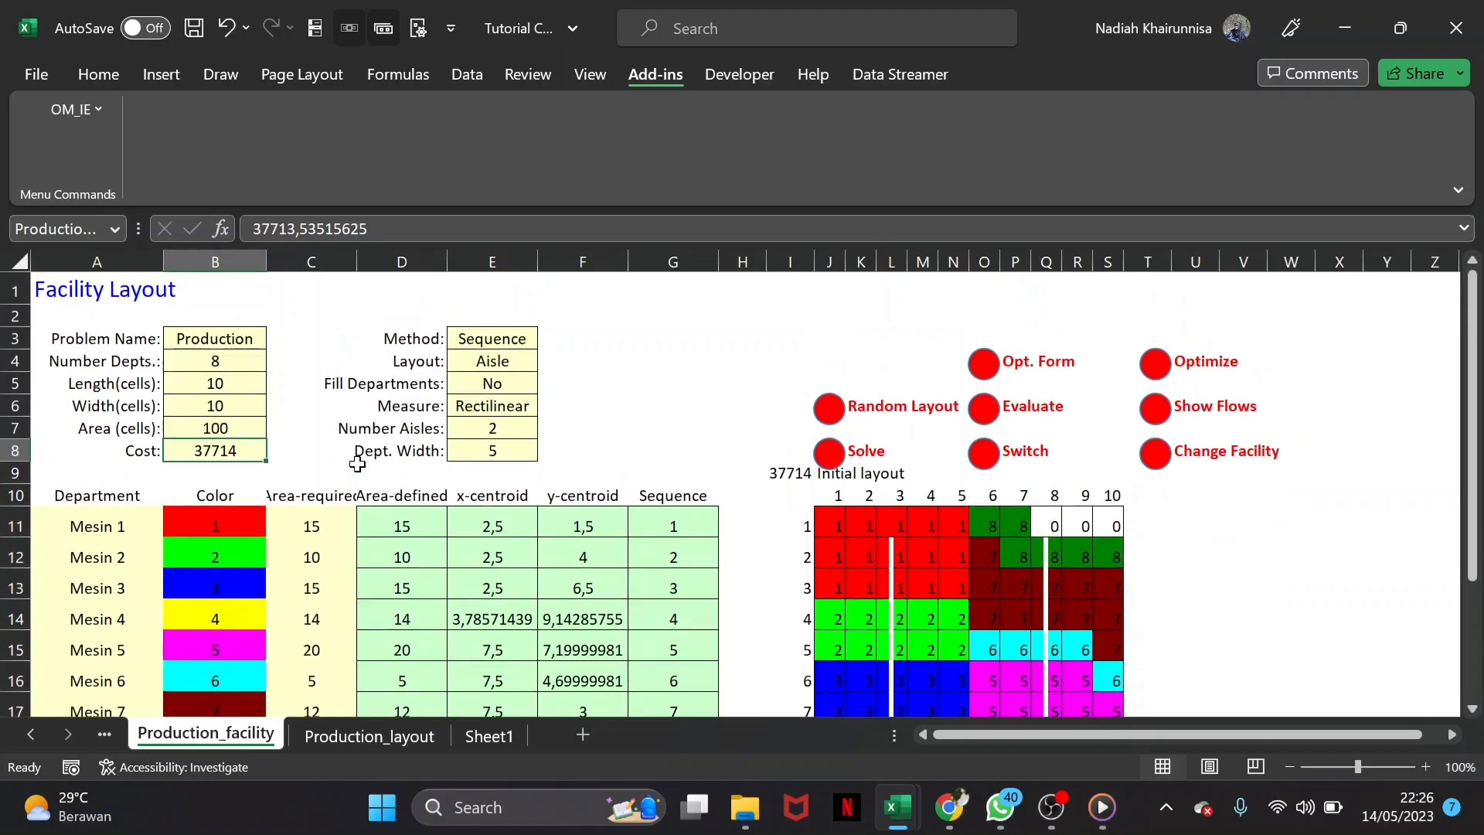
scroll(357, 464, down, 1)
scroll(429, 422, up, 1)
scroll(534, 400, down, 3)
scroll(534, 399, up, 1)
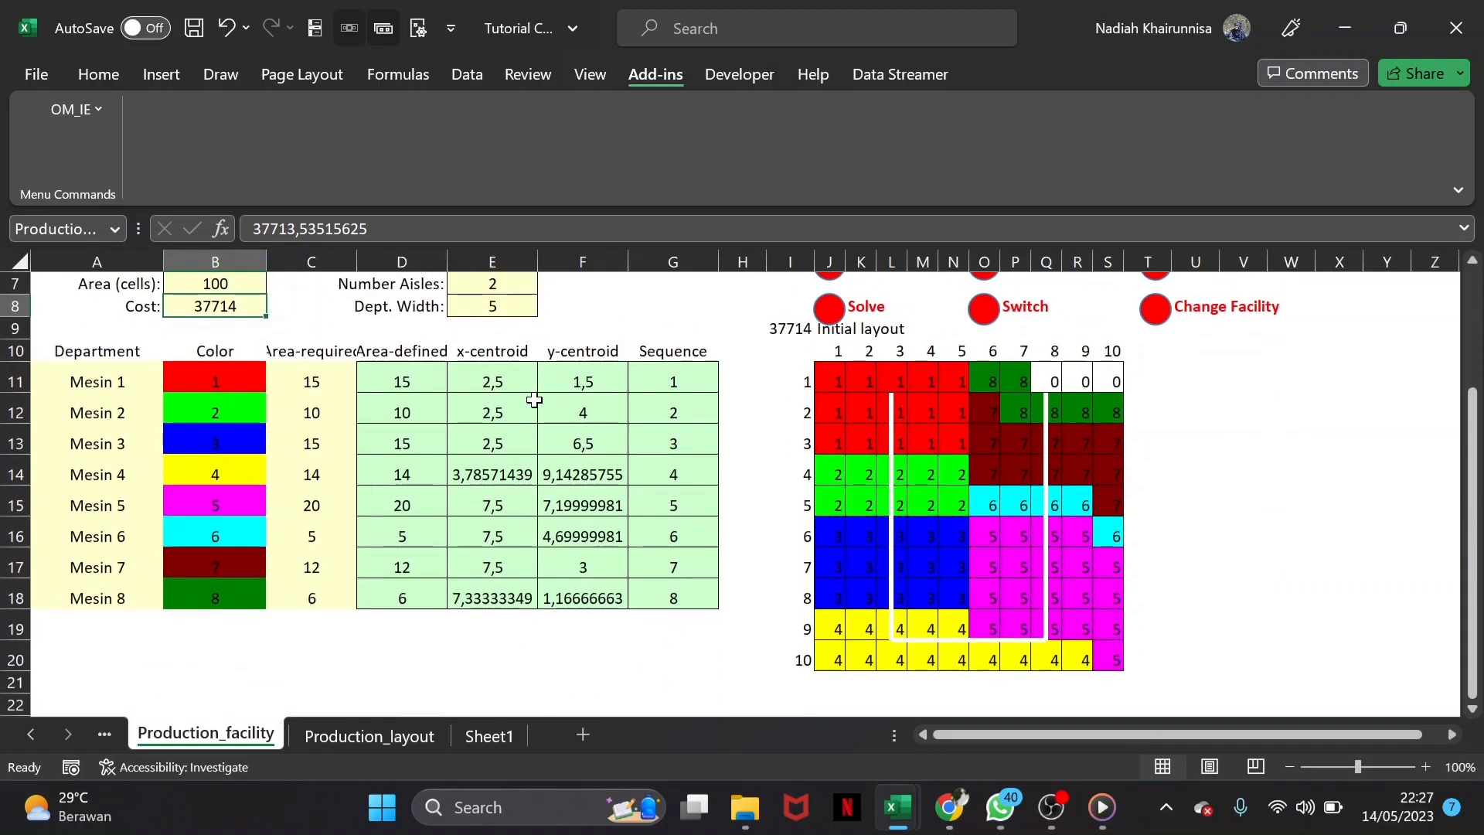
scroll(534, 399, up, 2)
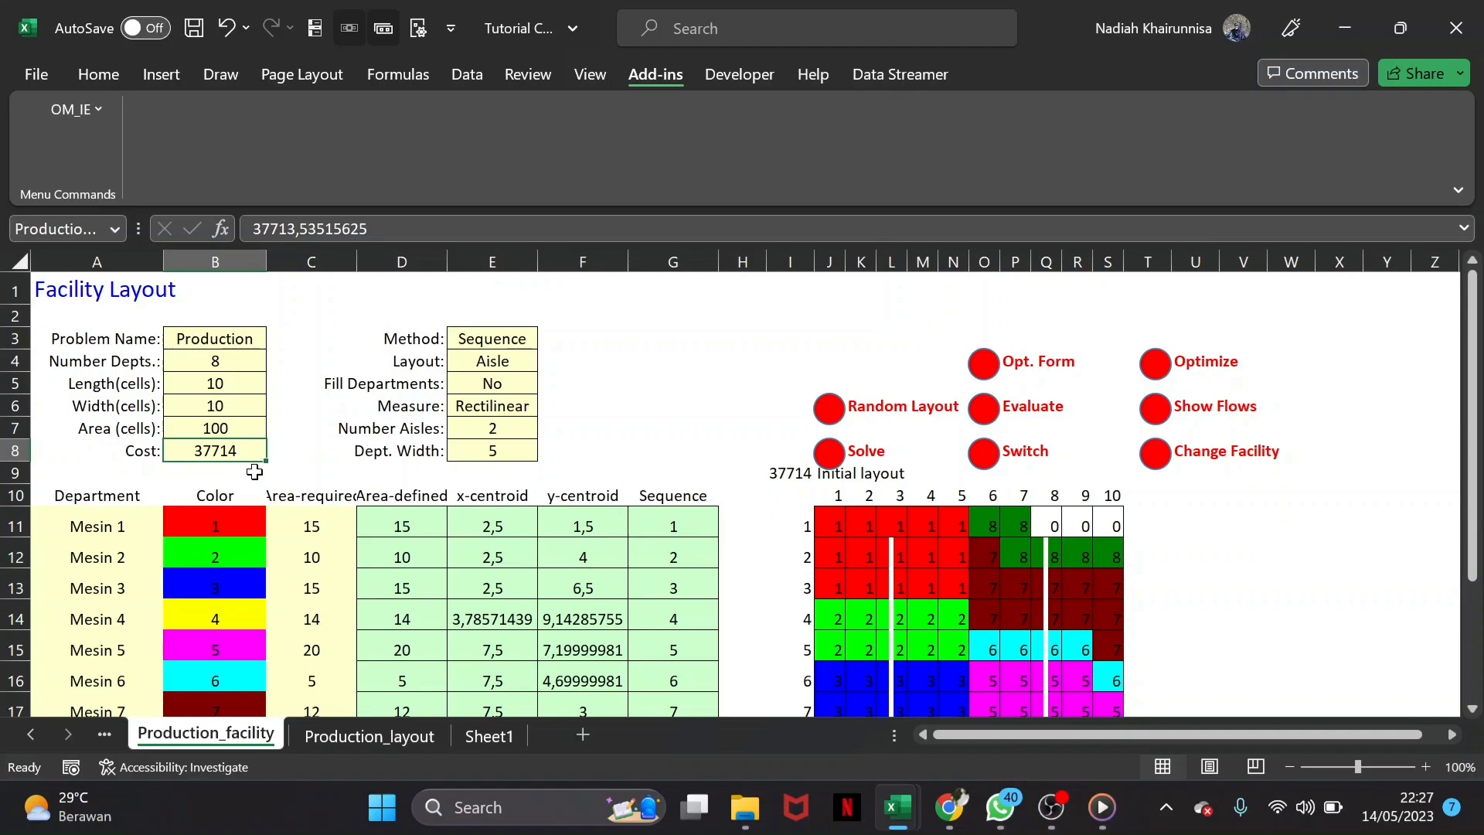
scroll(950, 516, down, 3)
scroll(950, 517, up, 2)
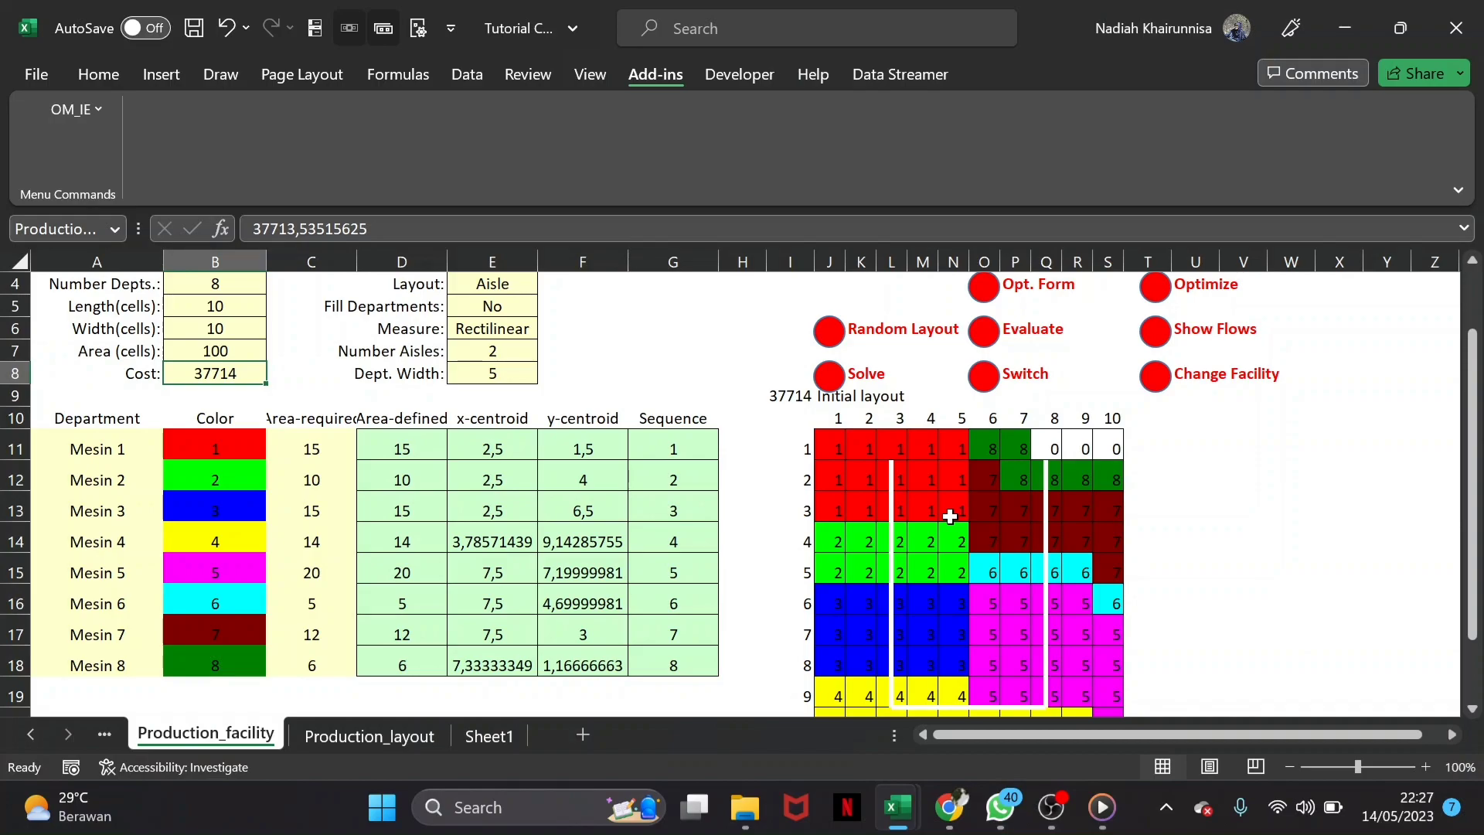
scroll(950, 516, up, 1)
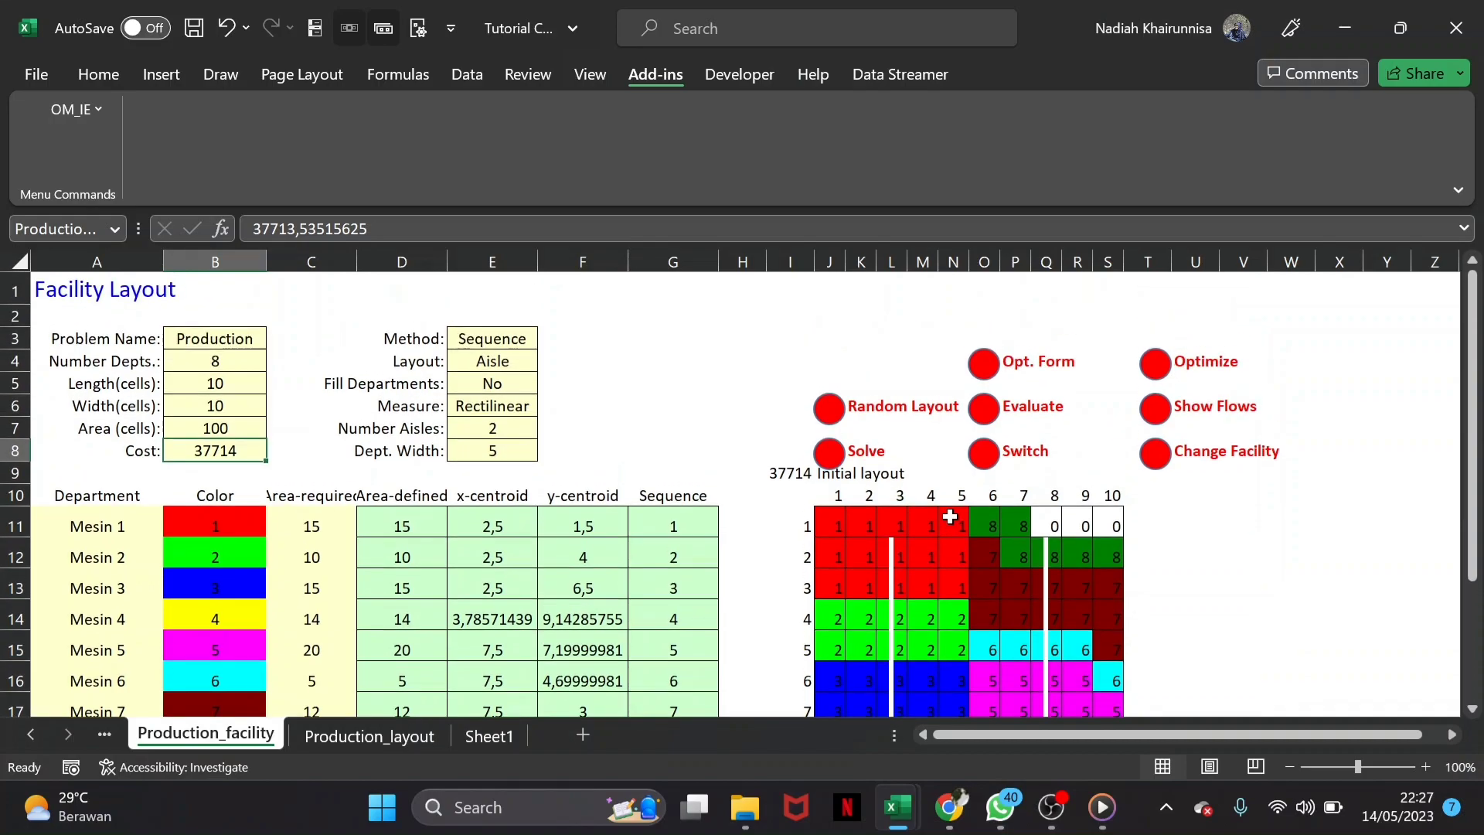
scroll(949, 516, down, 3)
scroll(950, 516, up, 3)
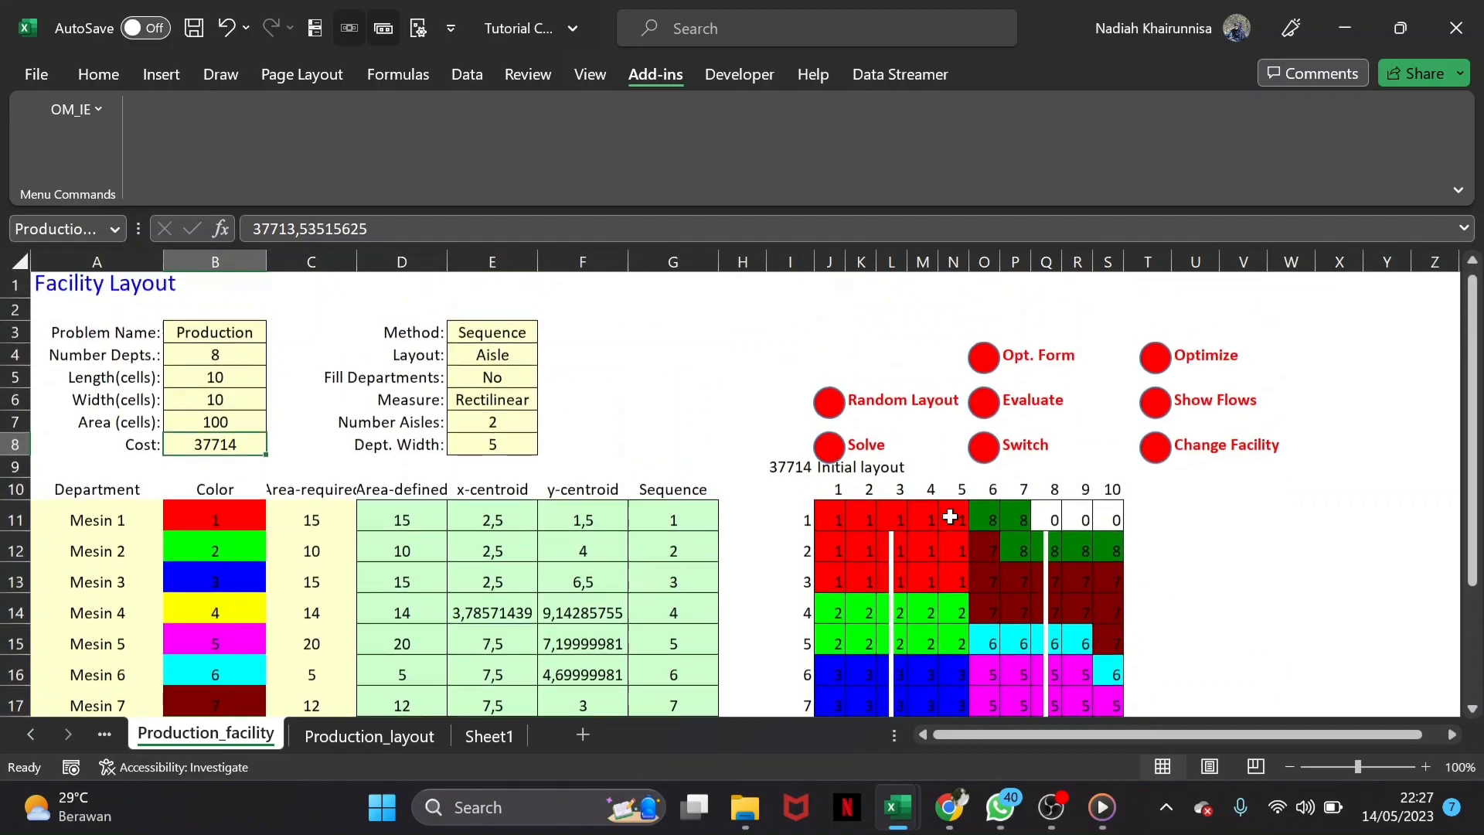
Solve the facility layout with the Do Not Stop display option, dismiss the result message and view the improved layout and iterations
click(831, 451)
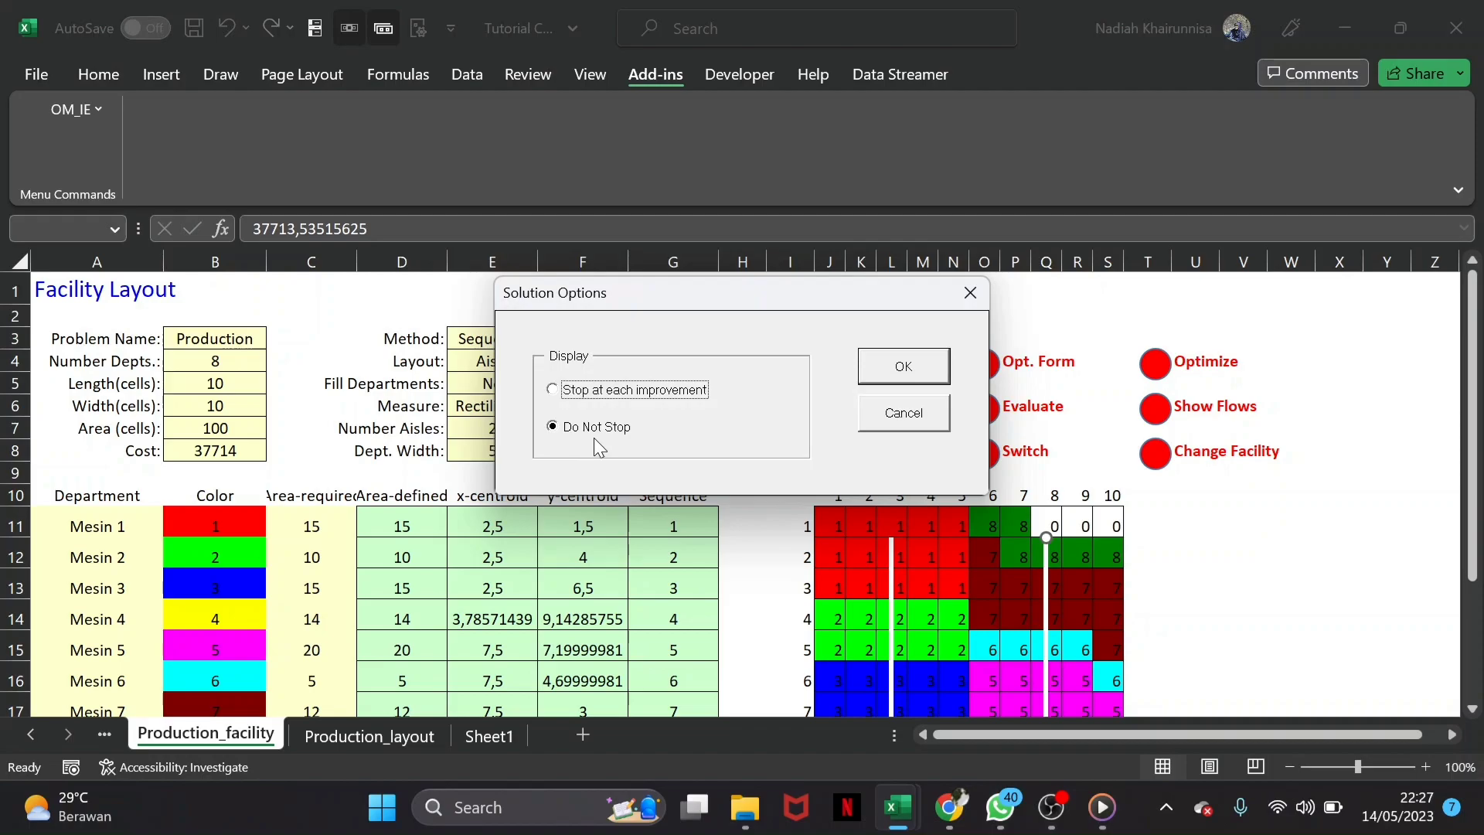
click(907, 361)
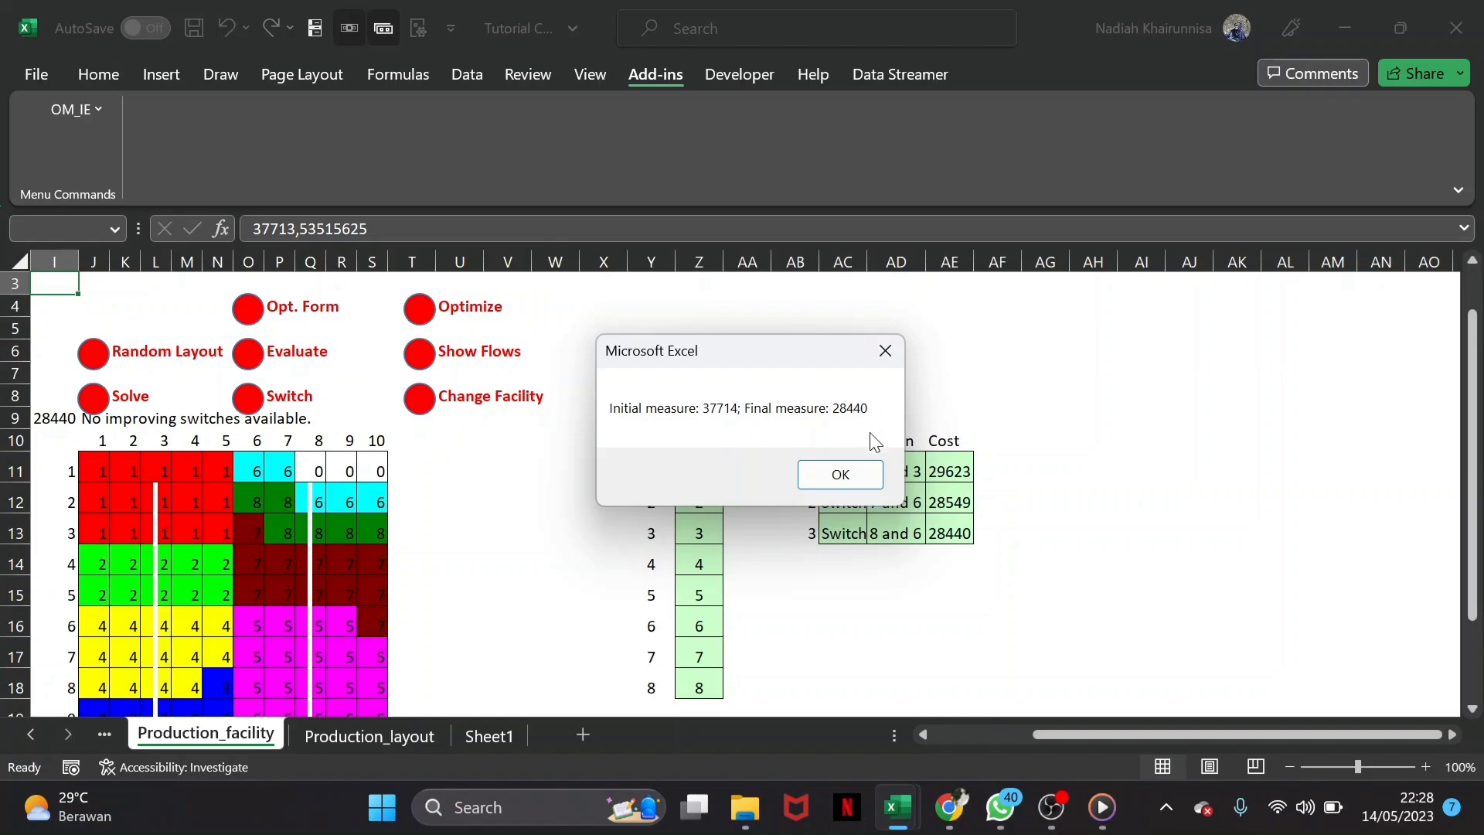
click(867, 468)
scroll(1126, 629, down, 1)
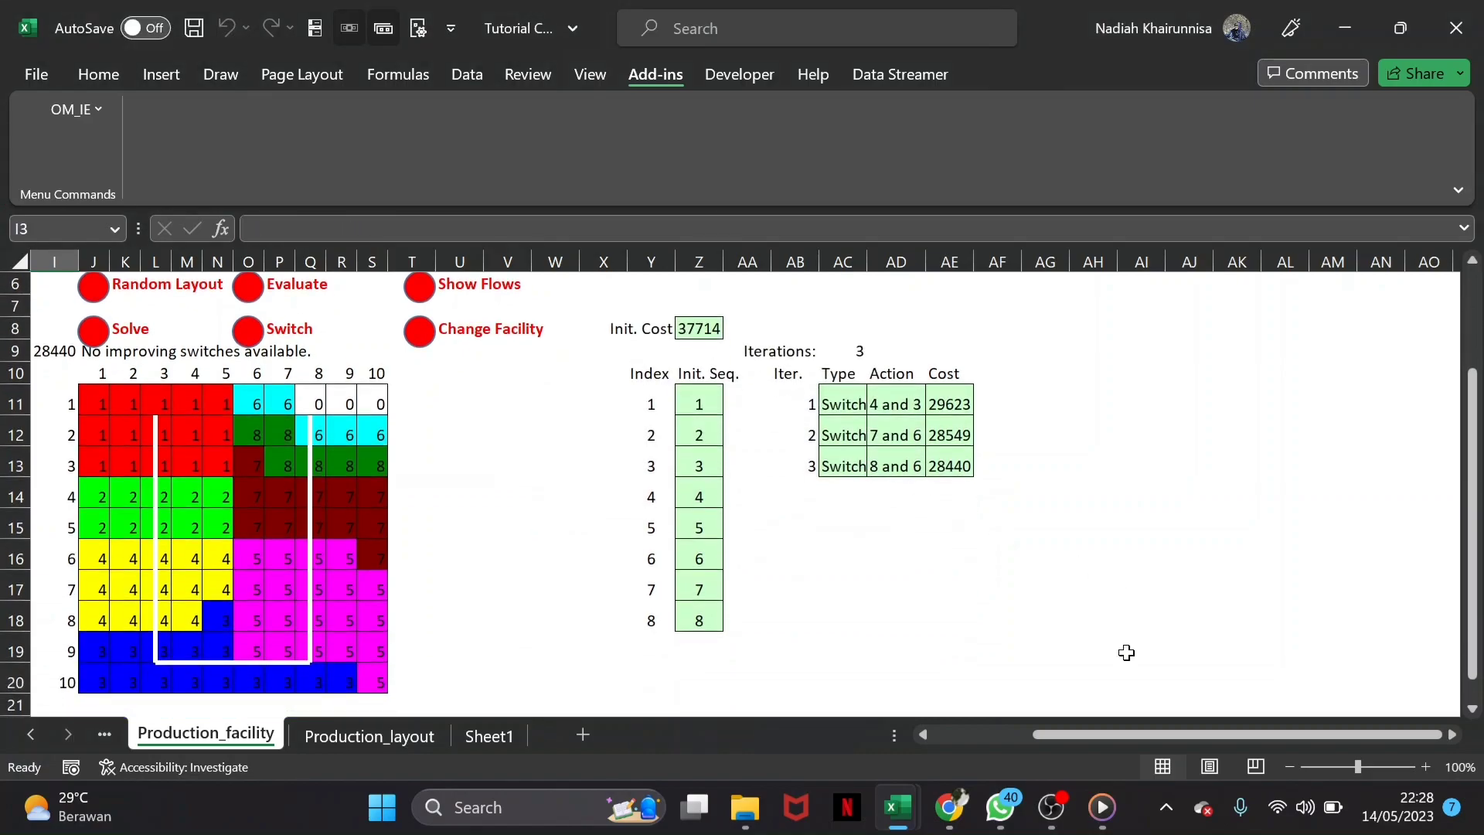
Widen the Type column AC of the iterations table so its Switch entries fit in full
drag(1133, 730, 1057, 728)
scroll(1021, 572, up, 1)
scroll(1020, 569, down, 1)
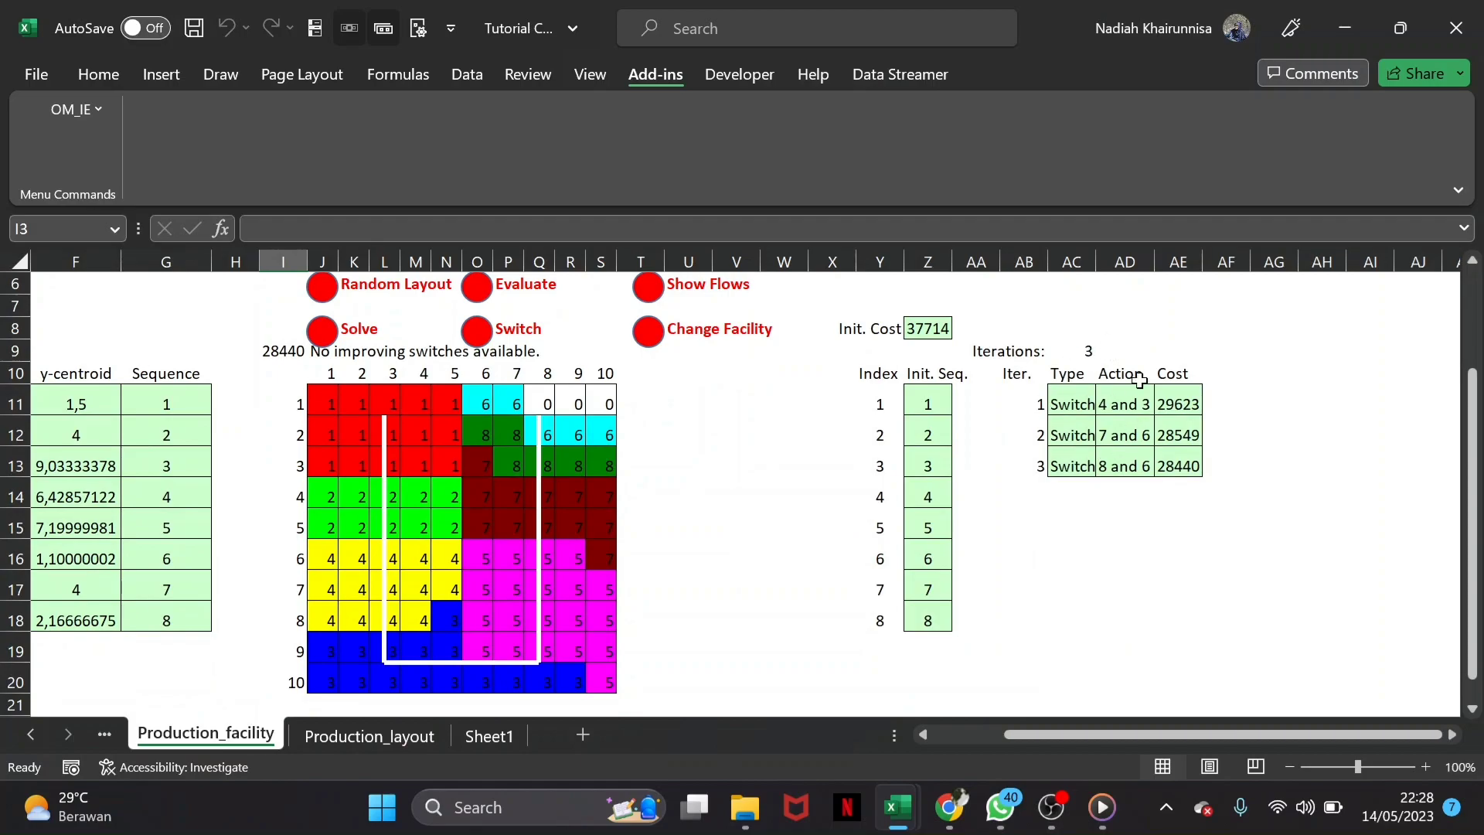
drag(1095, 262, 1133, 259)
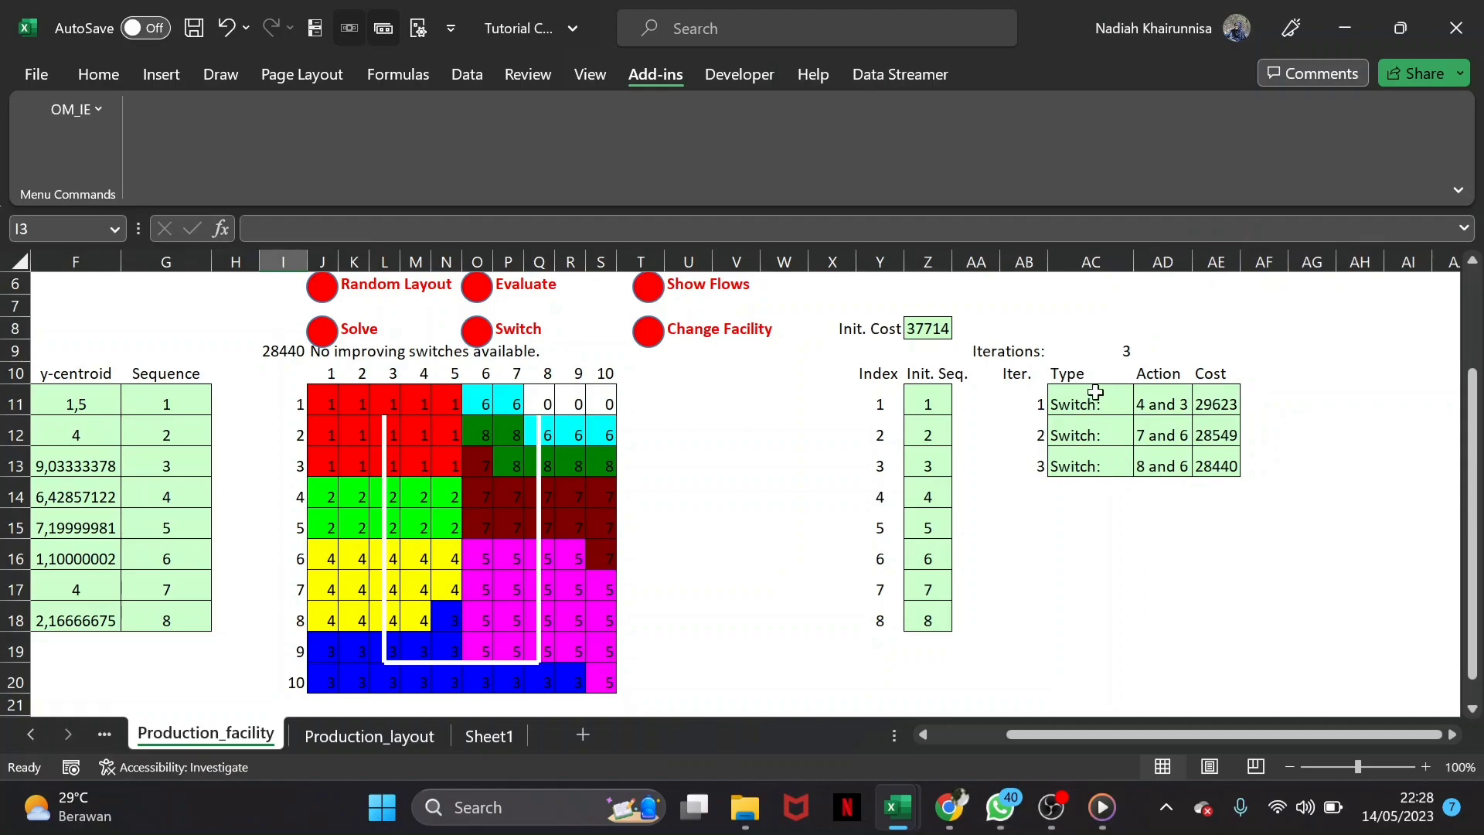
drag(1135, 260, 1120, 261)
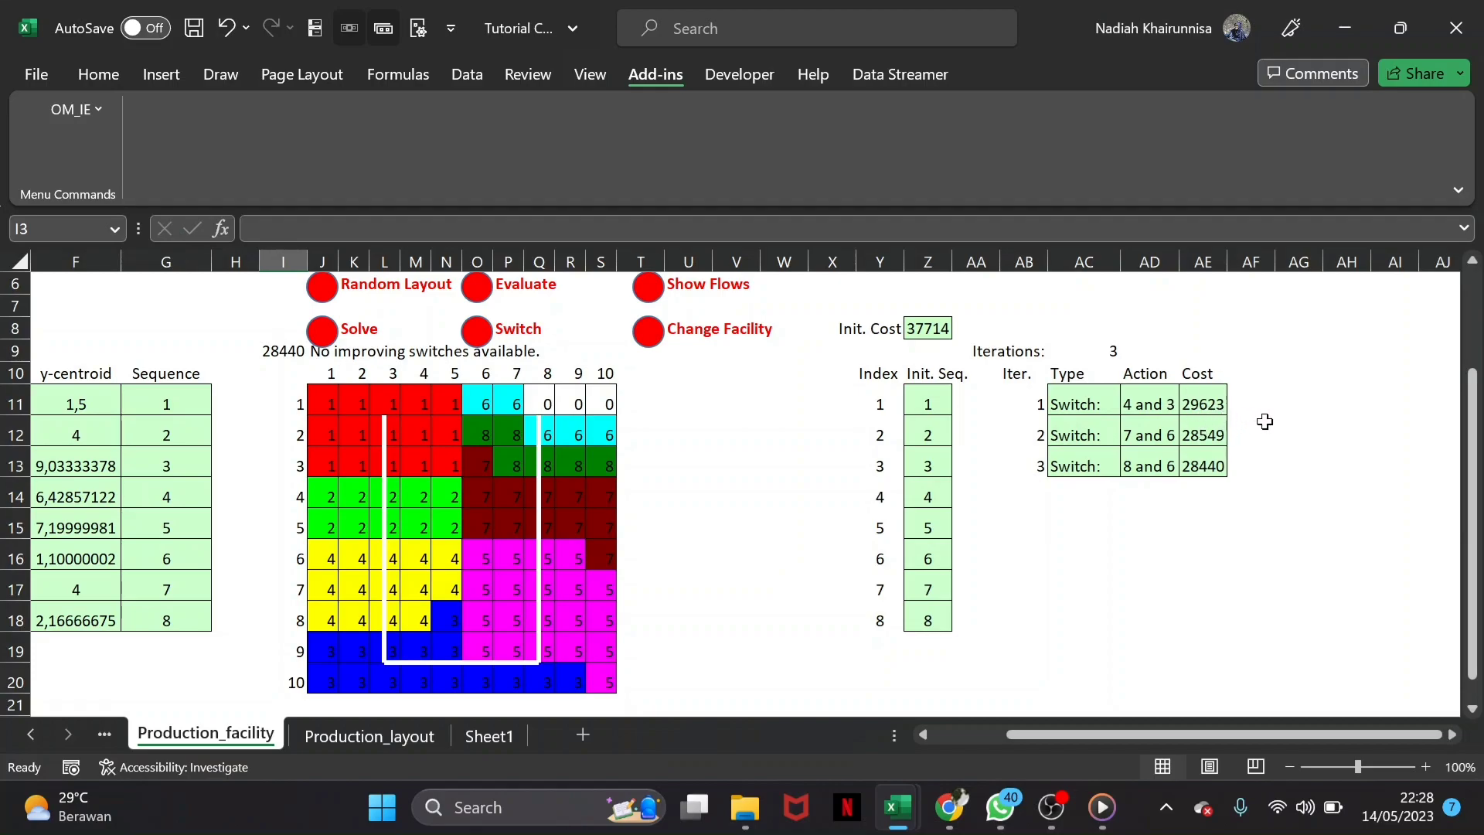
Check the solved facility's cost in B8 against the iterations table and slightly widen the table's Action column AD
drag(1236, 733, 1167, 718)
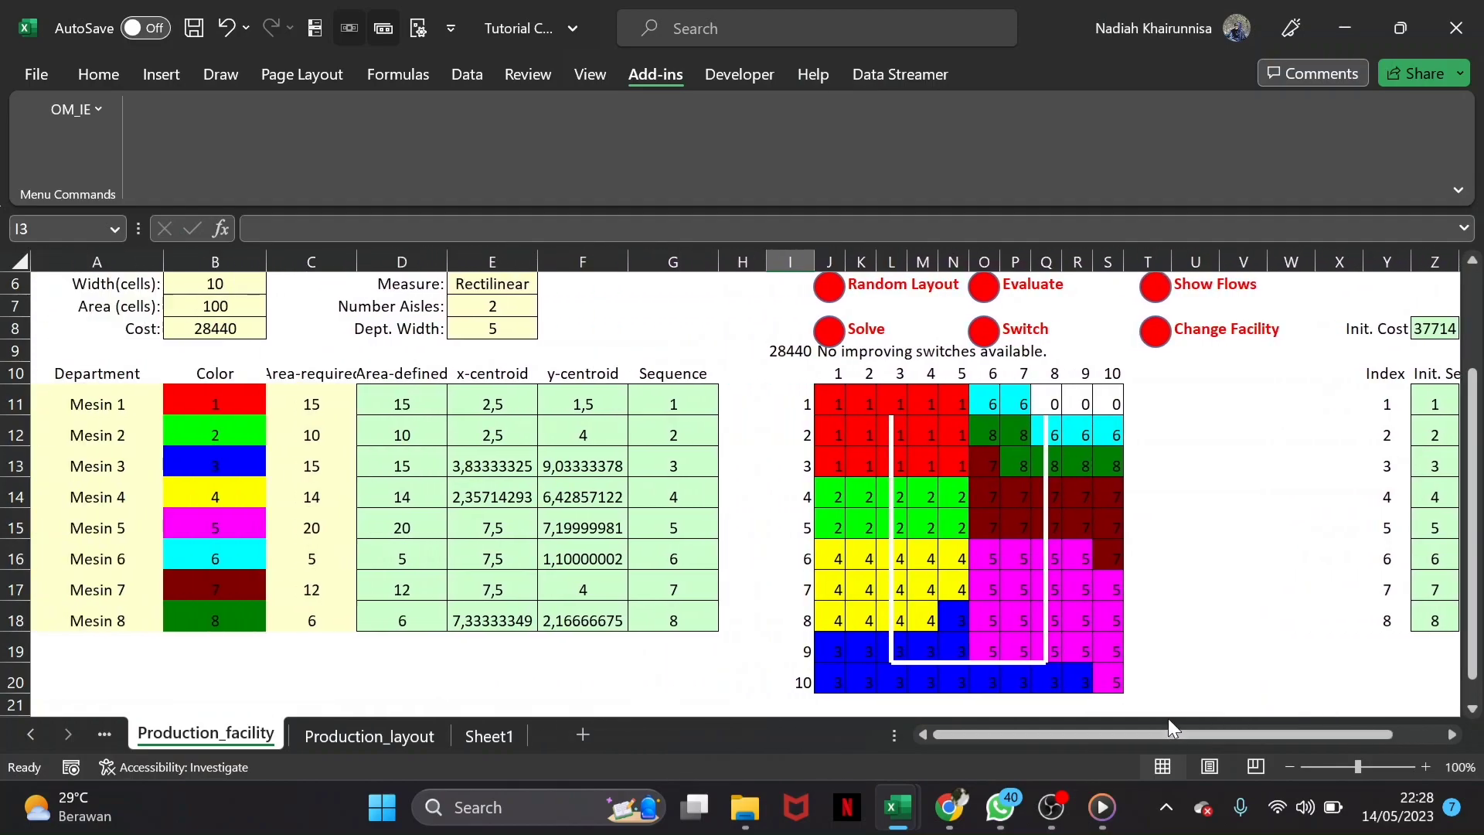
scroll(366, 473, up, 2)
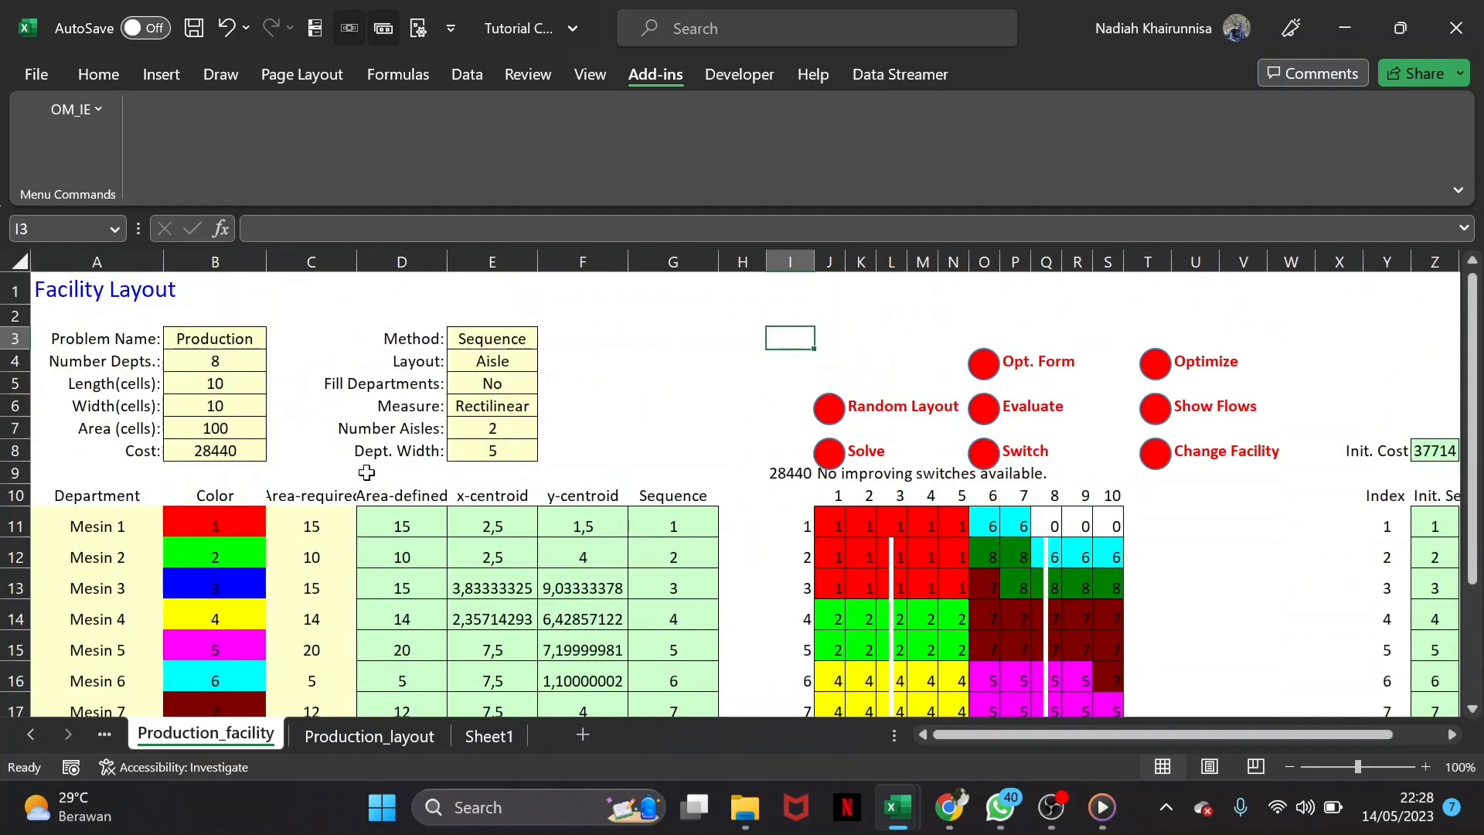
drag(952, 736, 1000, 734)
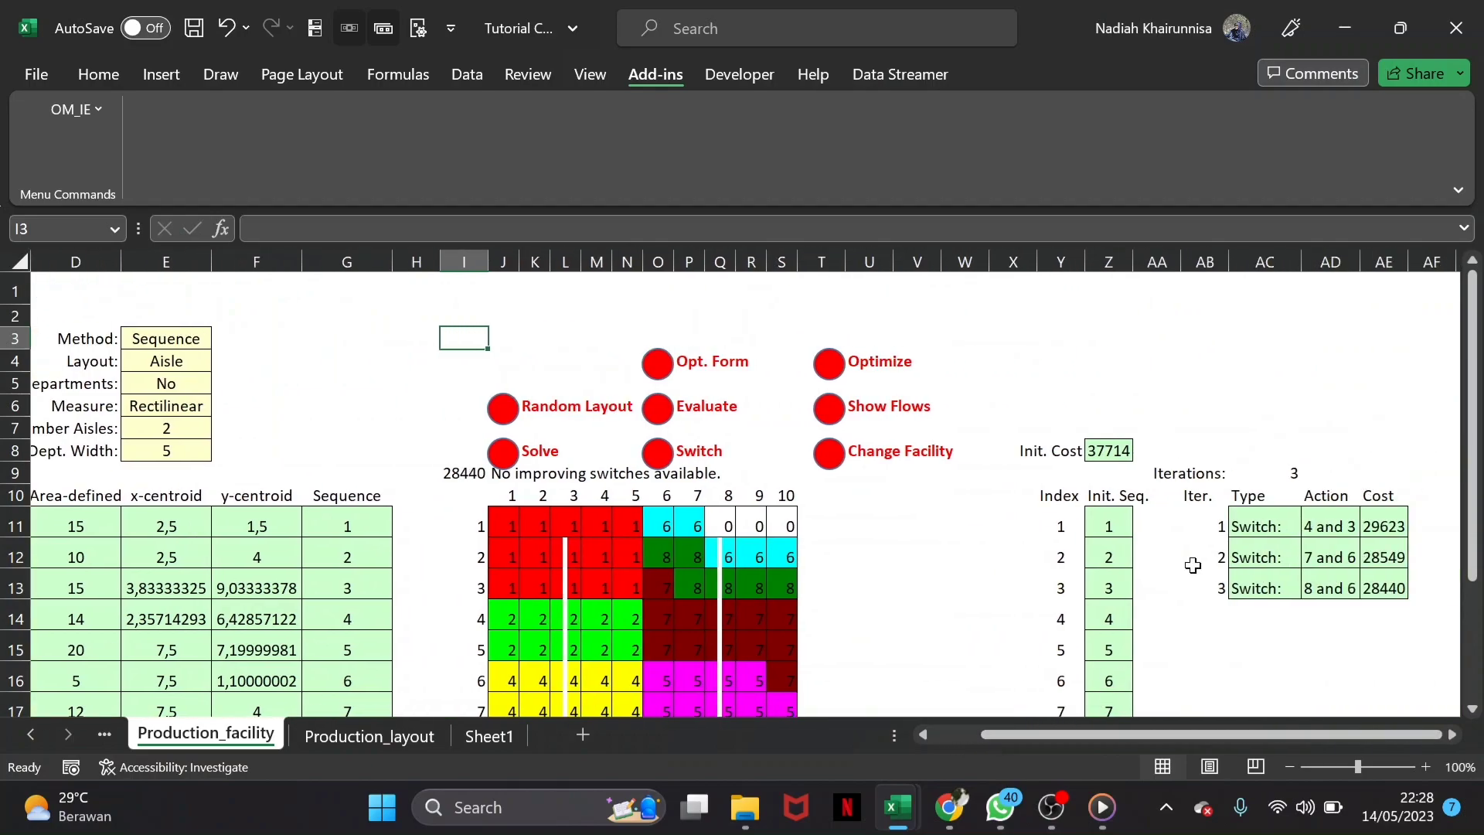
scroll(1192, 563, down, 2)
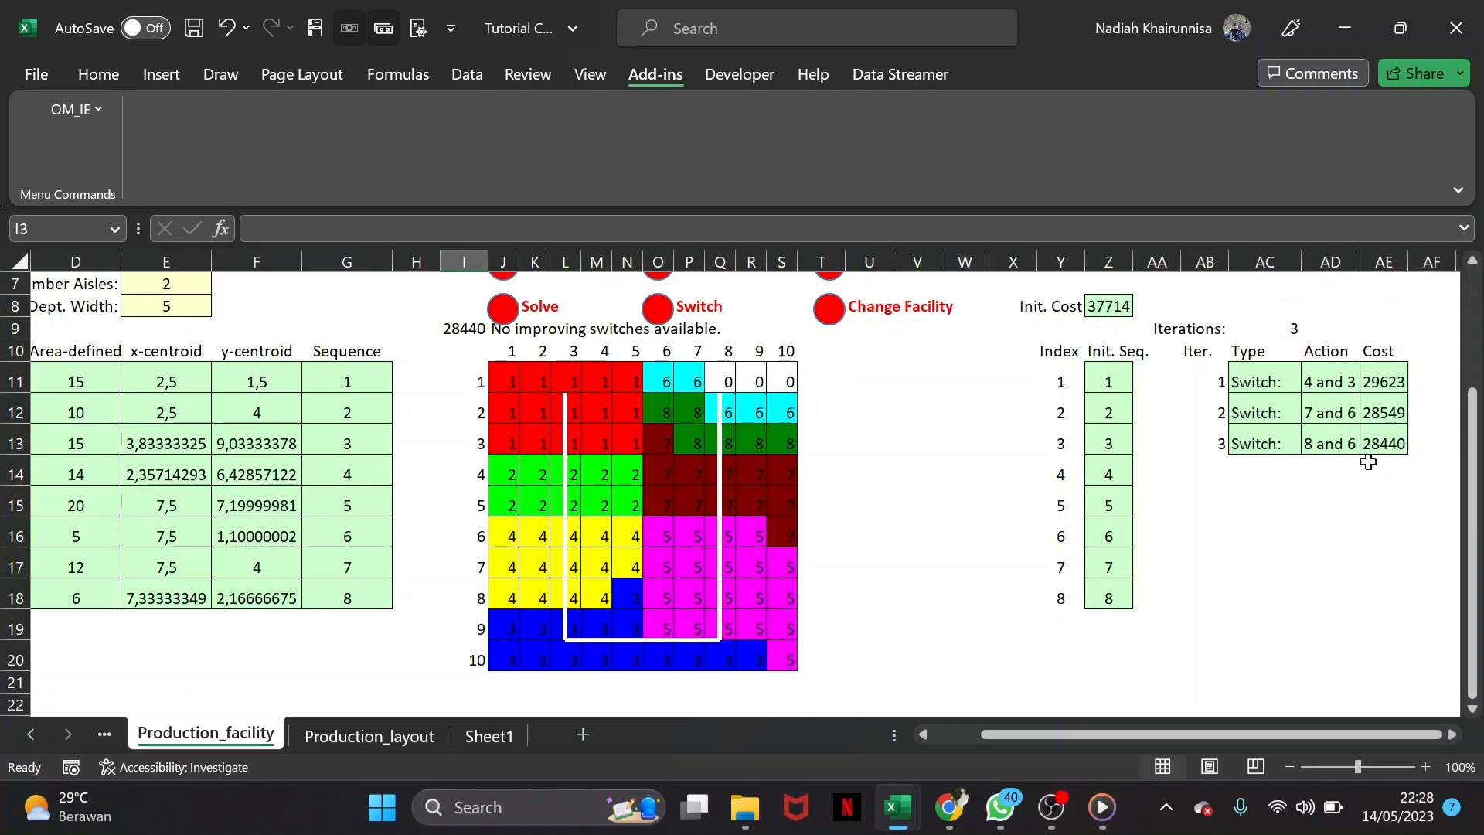
drag(1361, 261, 1370, 261)
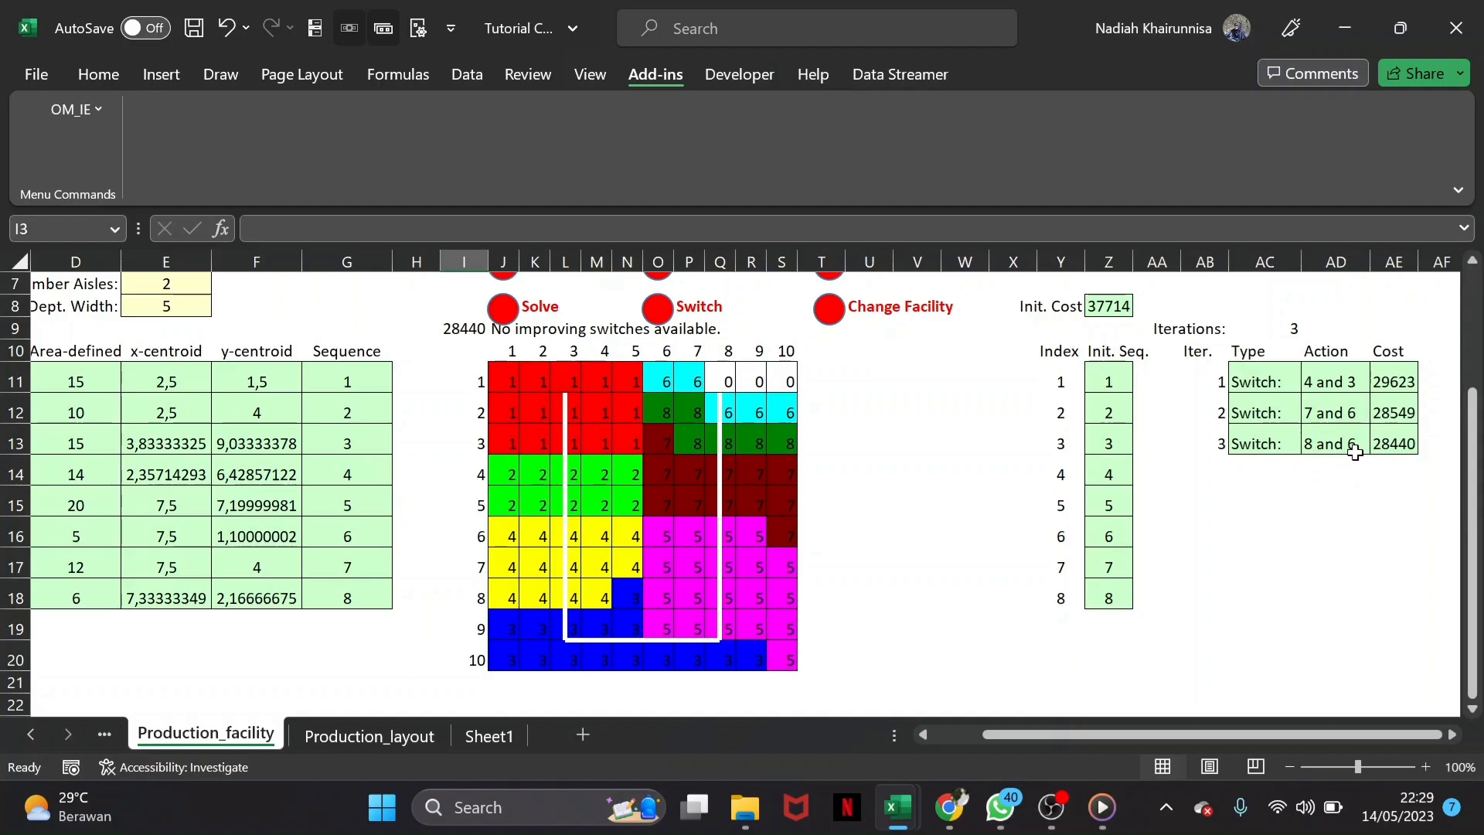
Examine the initial cost, the department switches and cost of each iteration, and the final coloured layout grid
scroll(1144, 491, up, 2)
scroll(1146, 492, down, 2)
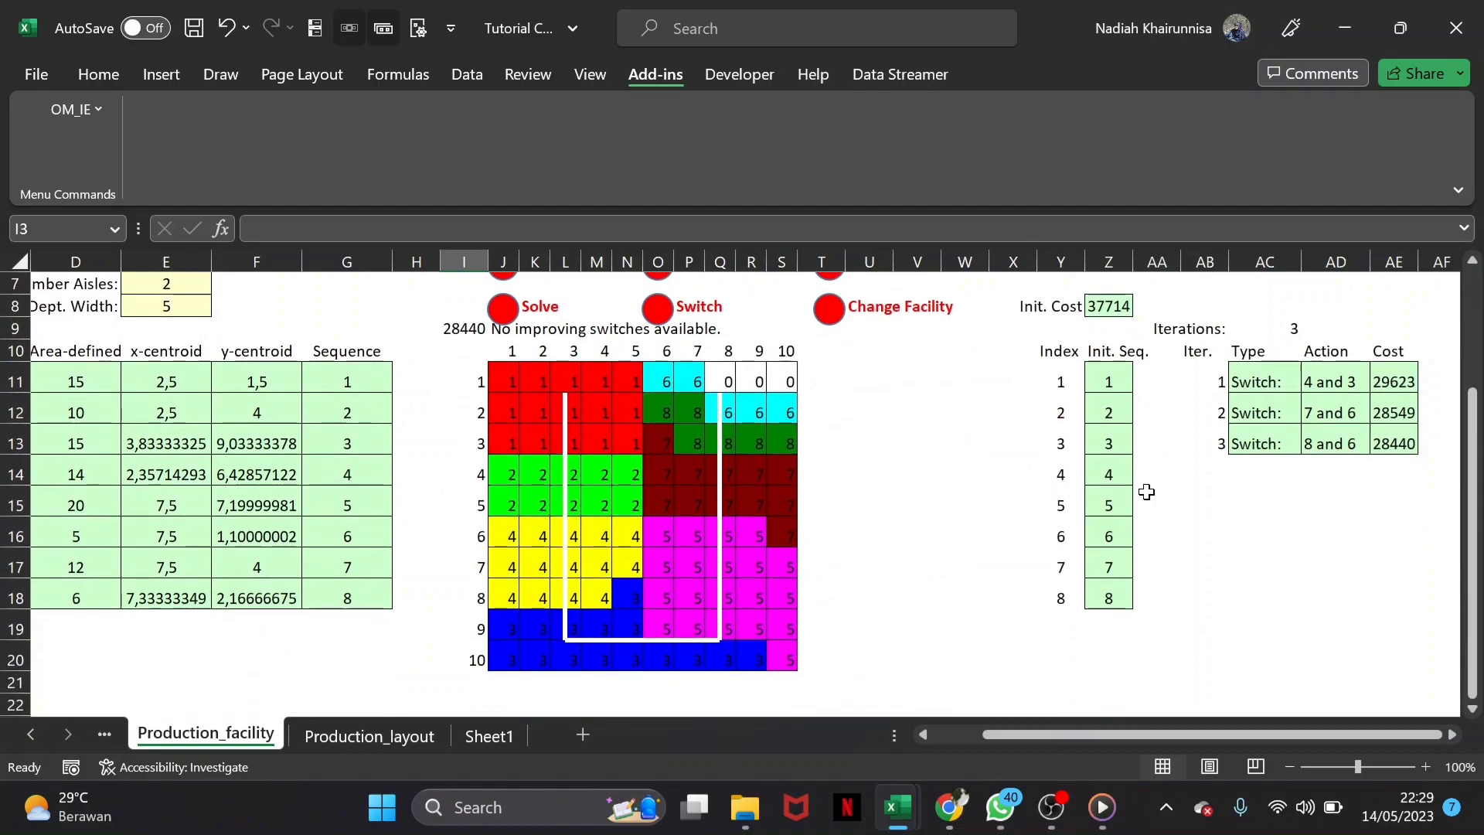
scroll(1146, 491, up, 2)
scroll(1146, 492, down, 1)
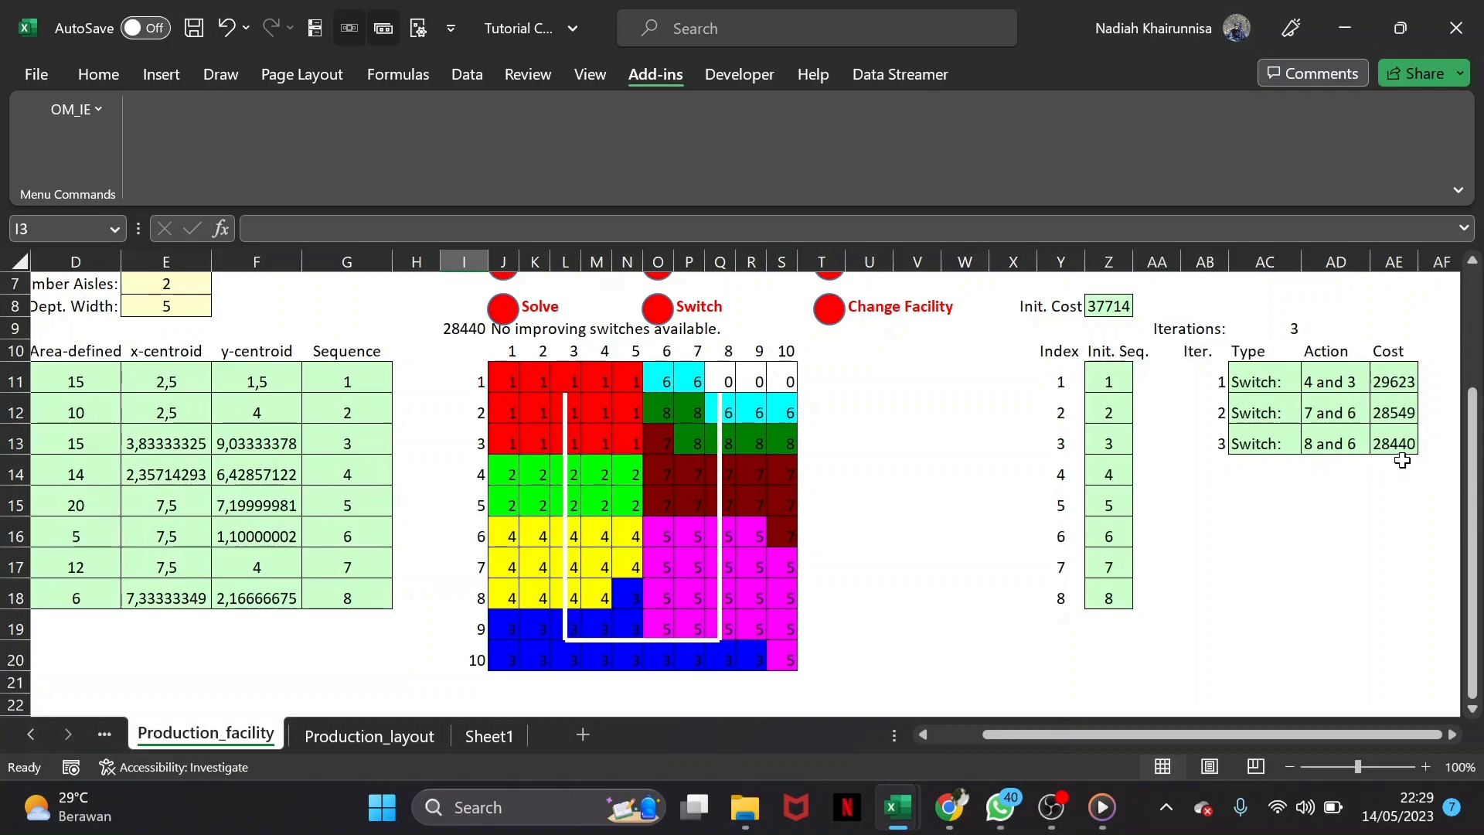
scroll(725, 449, up, 2)
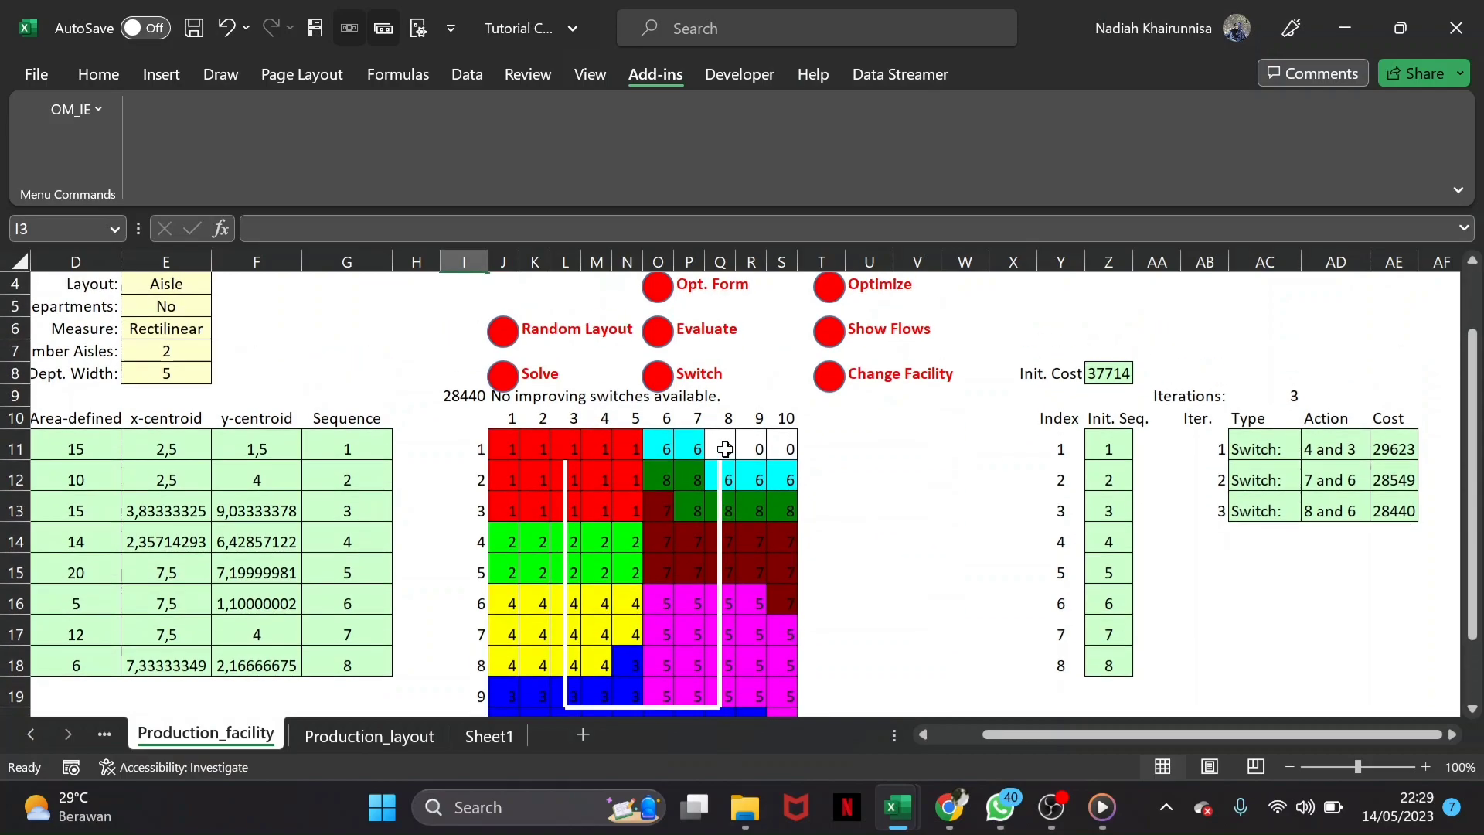
scroll(725, 449, down, 2)
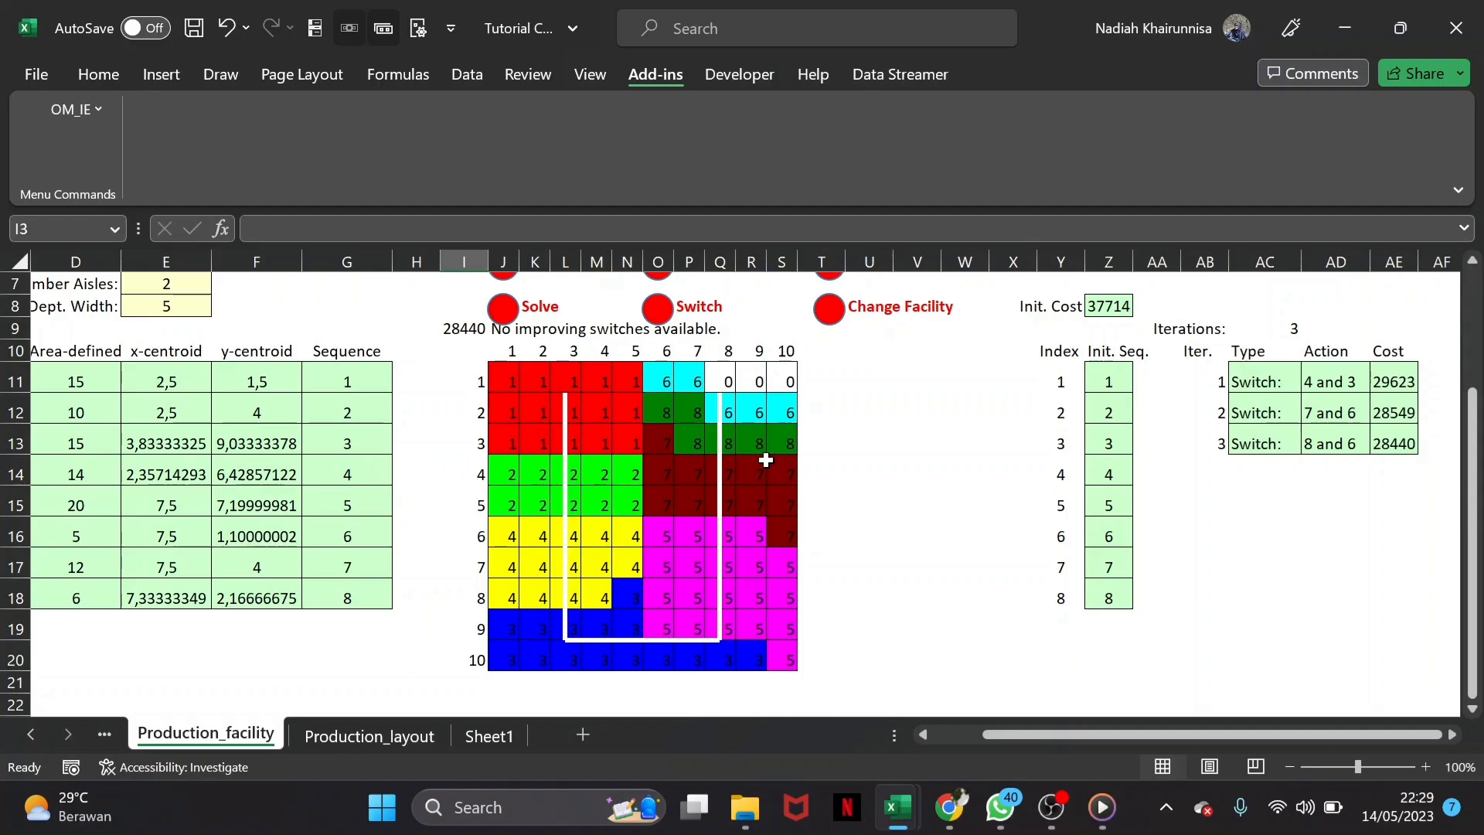
scroll(765, 460, up, 1)
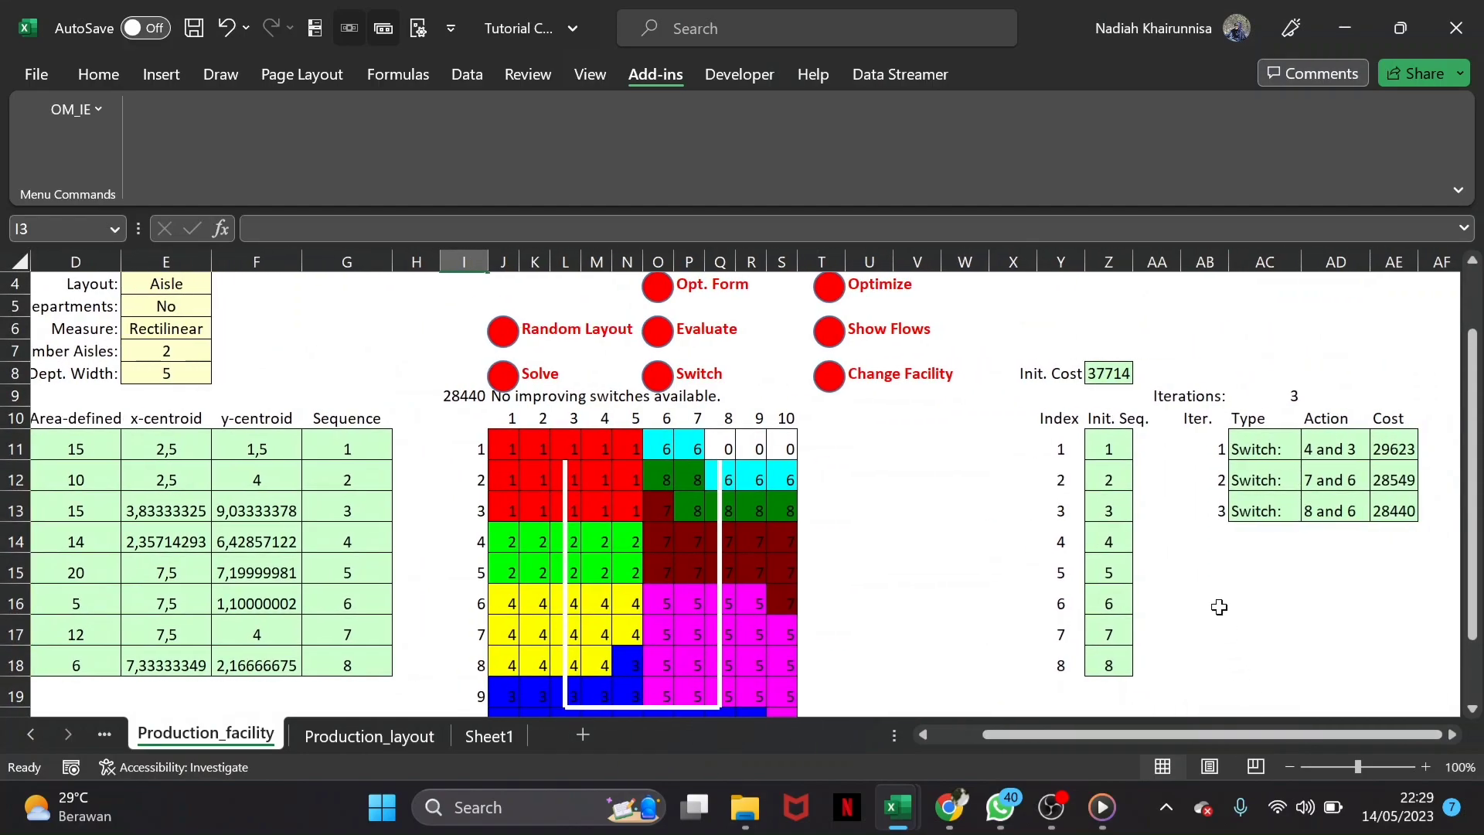
scroll(1219, 607, down, 1)
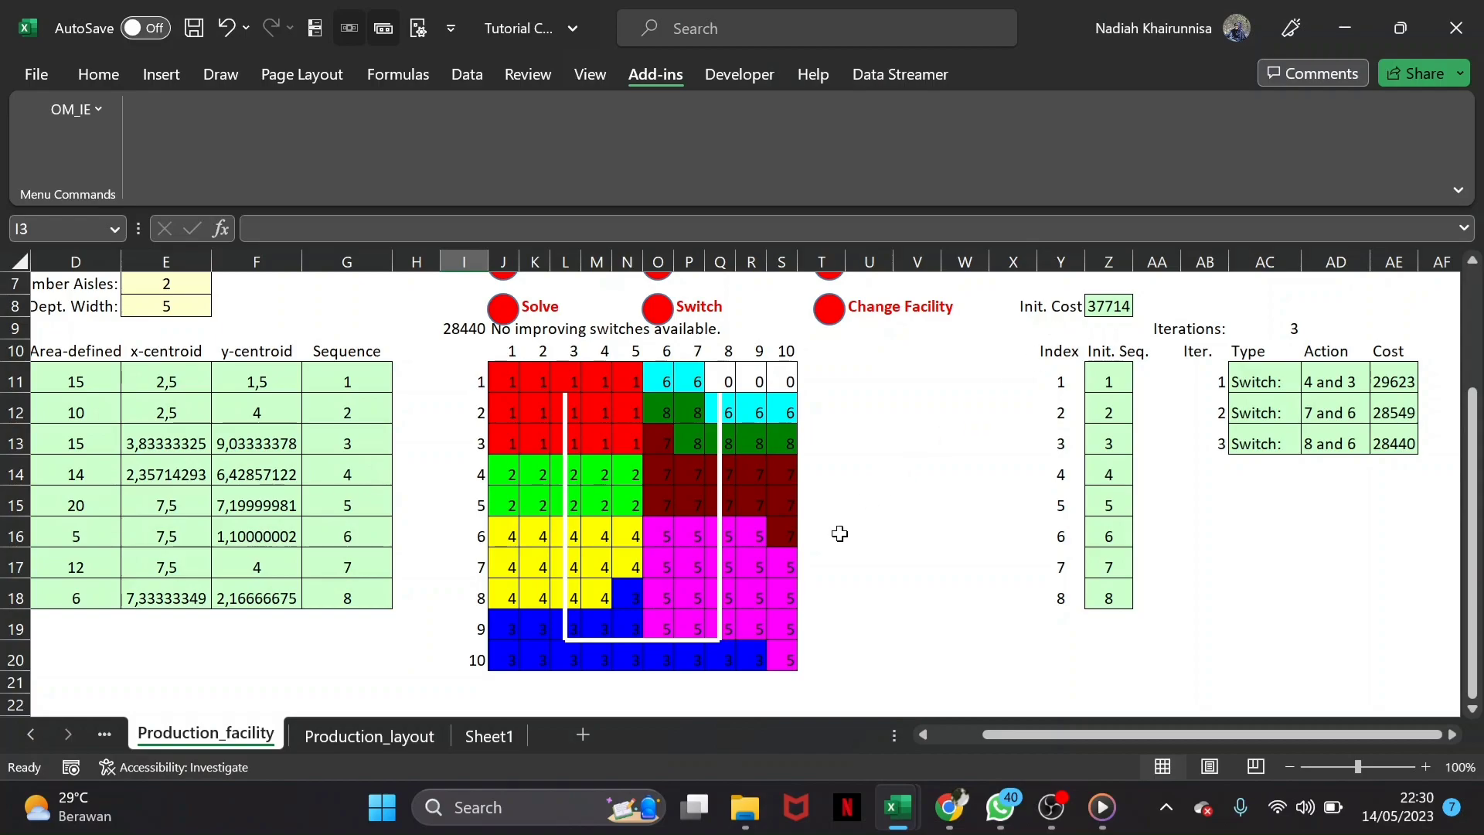
scroll(840, 533, up, 1)
scroll(840, 534, up, 1)
scroll(841, 533, down, 1)
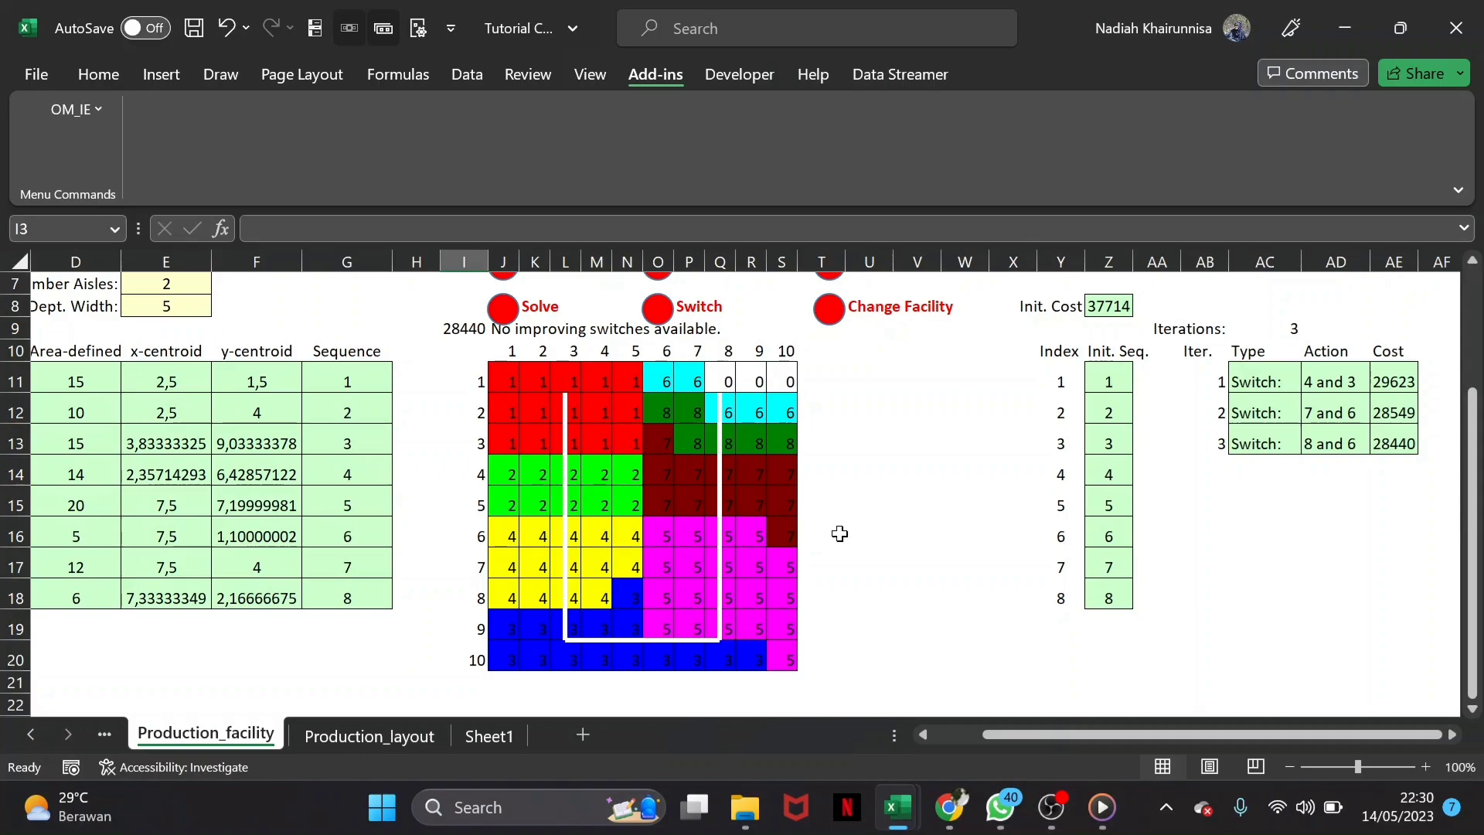